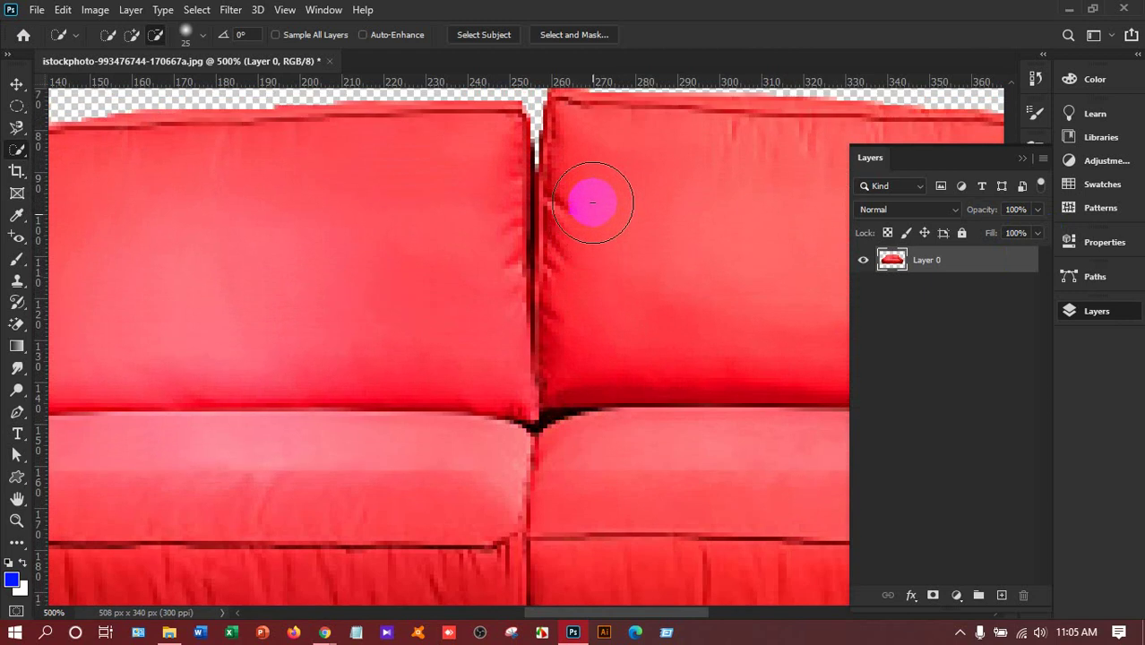
Step: Inspect the cutout edges along the tops of the sofa's back cushions and the gap between them
scroll(318, 332, "up", 5)
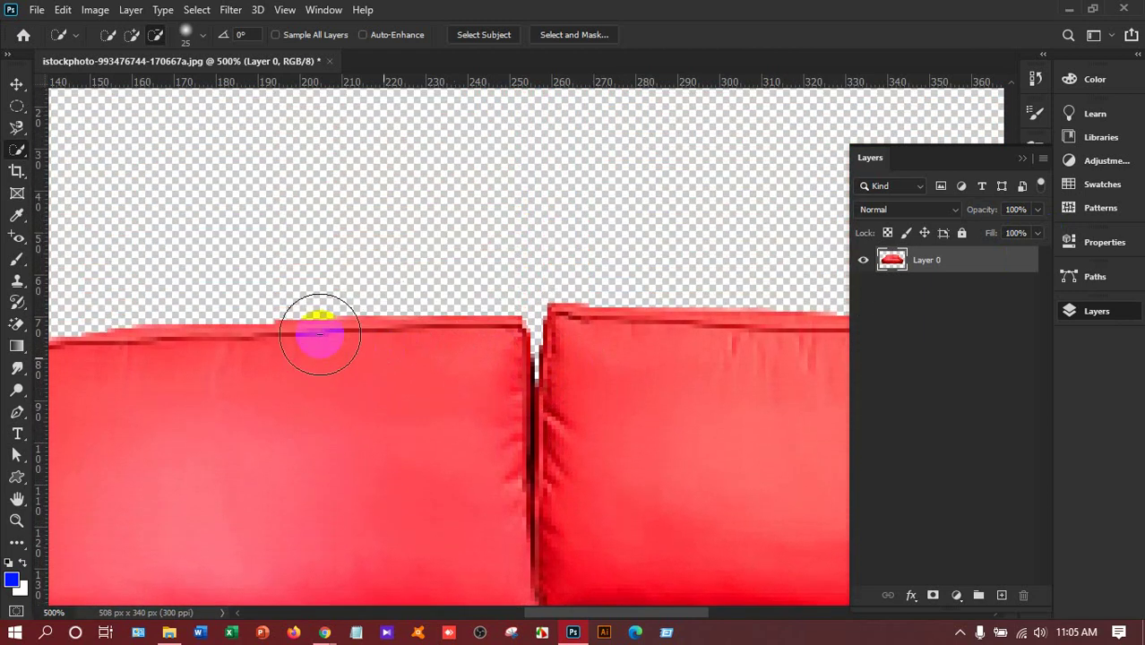
scroll(227, 409, "down", 5)
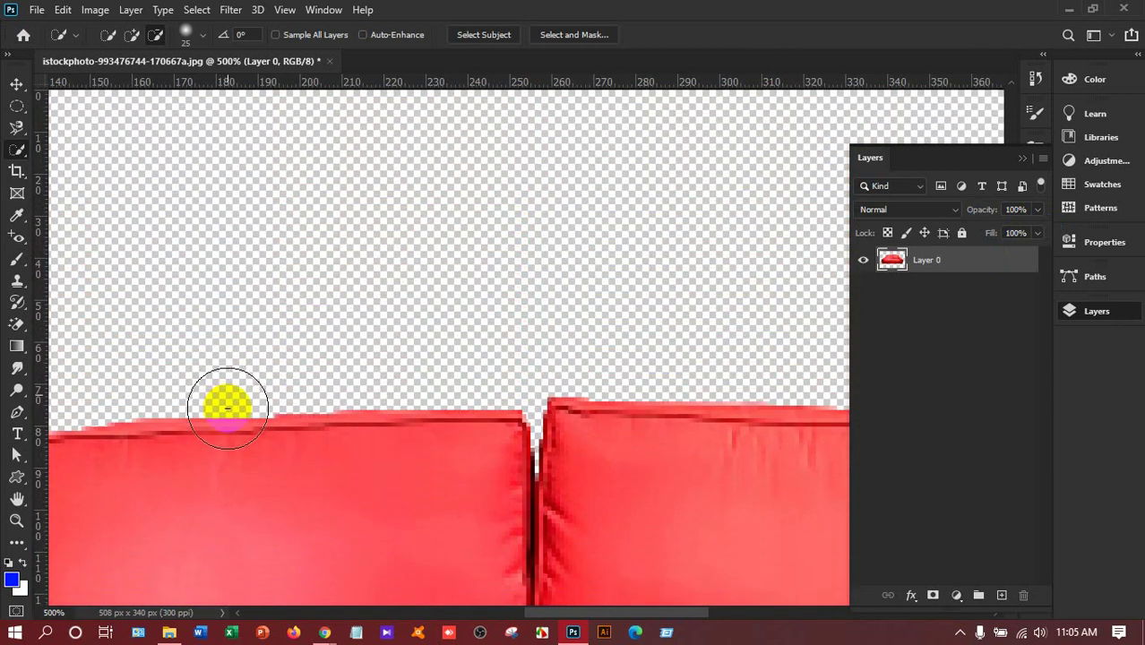
scroll(81, 199, "down", 5)
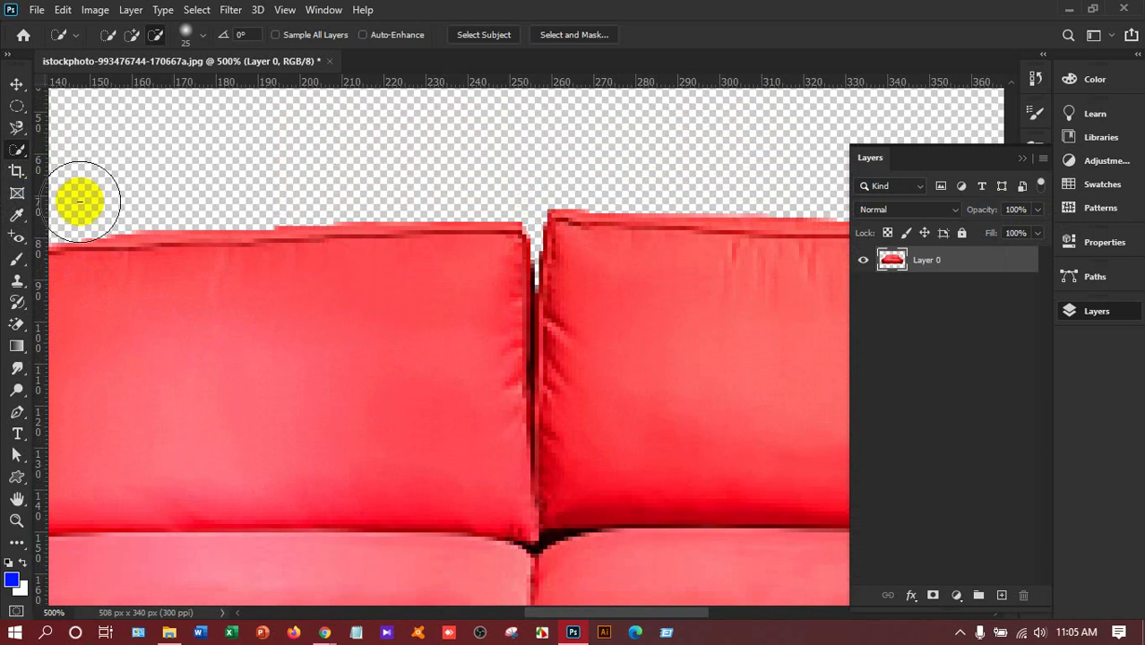
scroll(81, 200, "down", 2)
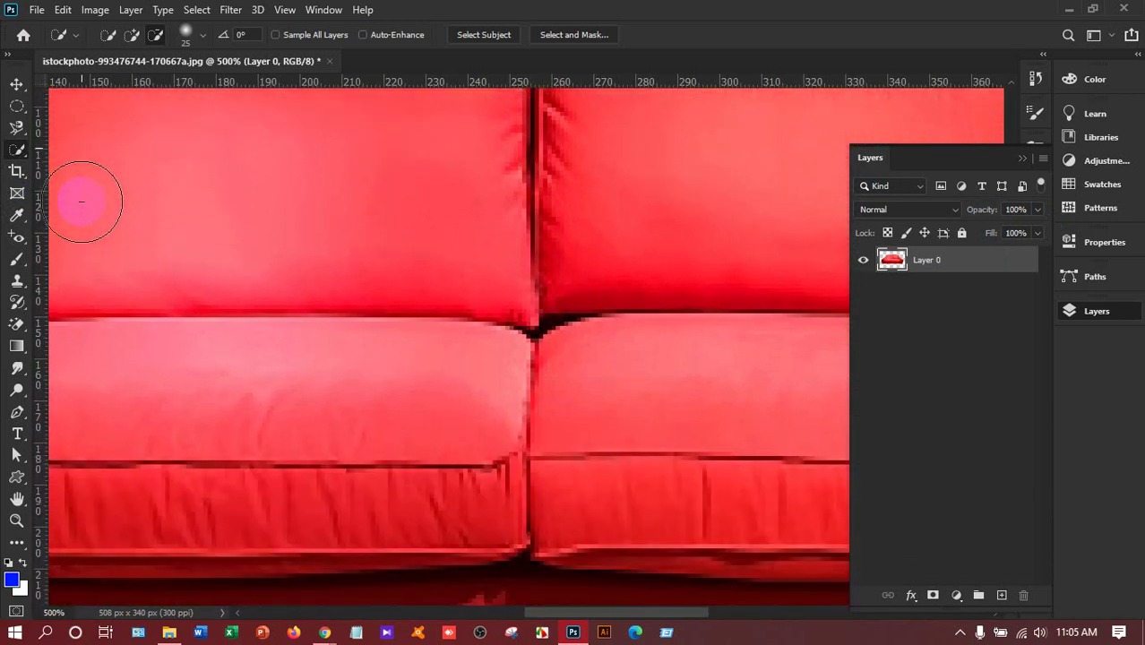
scroll(82, 201, "up", 2)
scroll(82, 200, "up", 2)
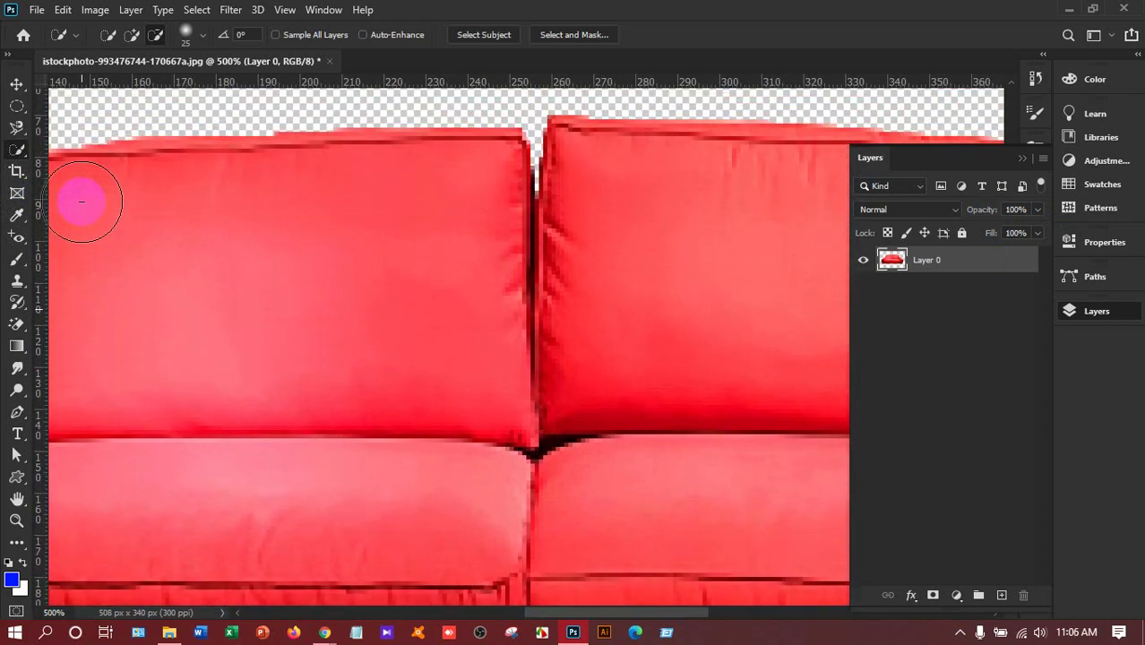
key("ctrl+0")
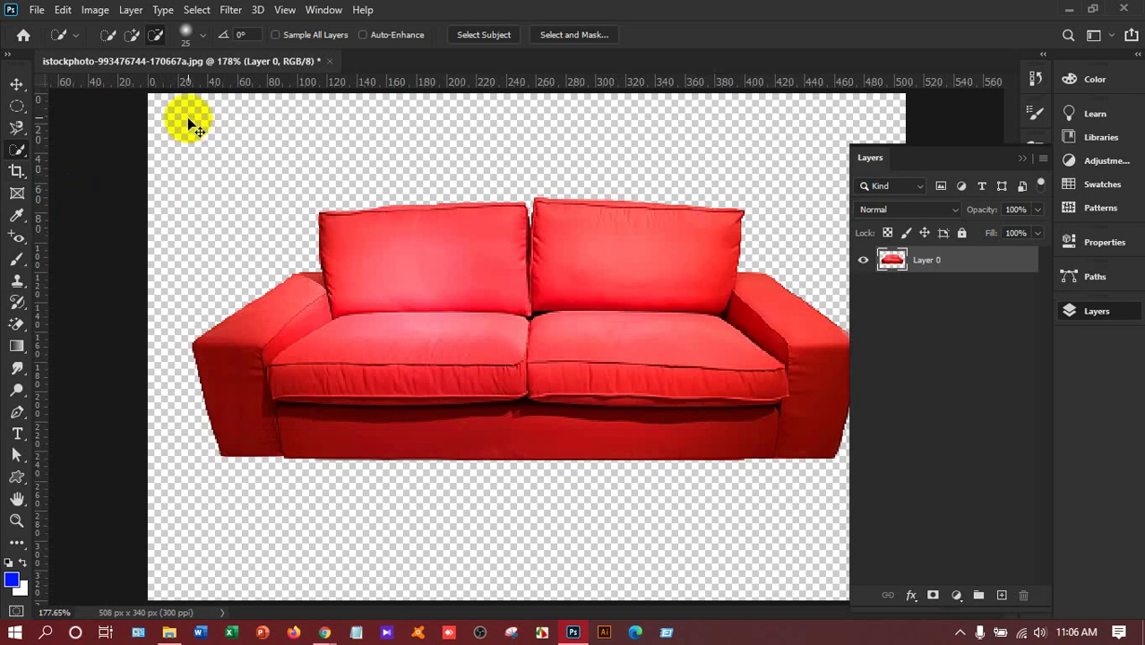
Step: Undo the last deselection and the deletion of the white background on Layer 0
key("ctrl+z")
key("ctrl+z")
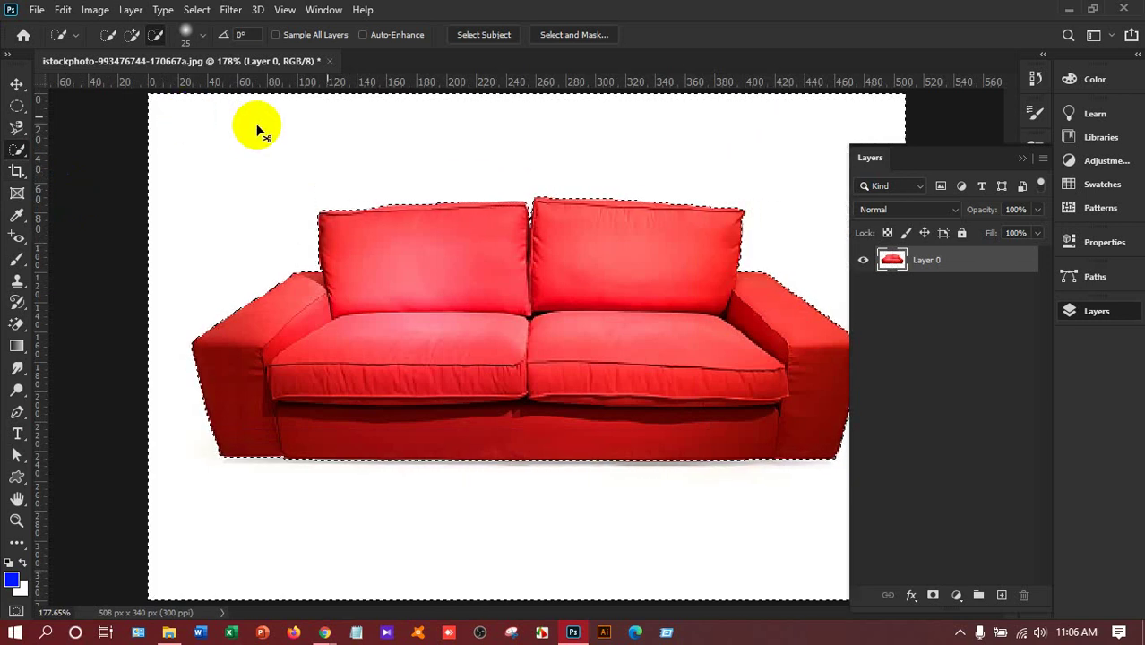
left_click(1022, 157)
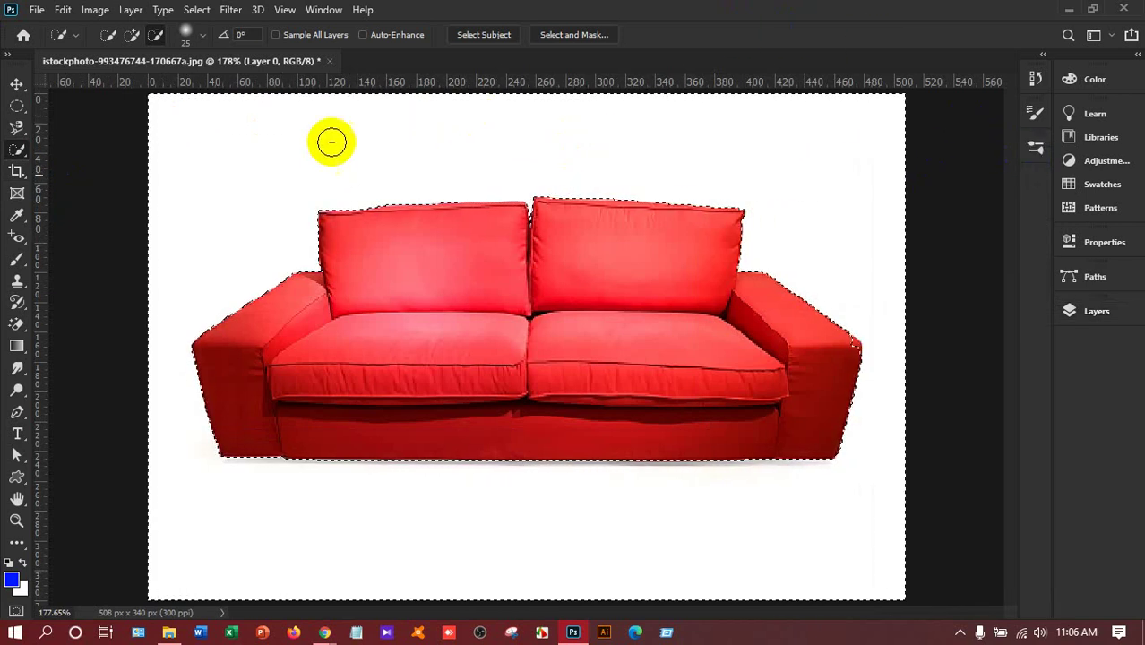
Step: Select the white background around the sofa with the Magic Wand Tool, delete it and check the sofa's lower edge
right_click(18, 149)
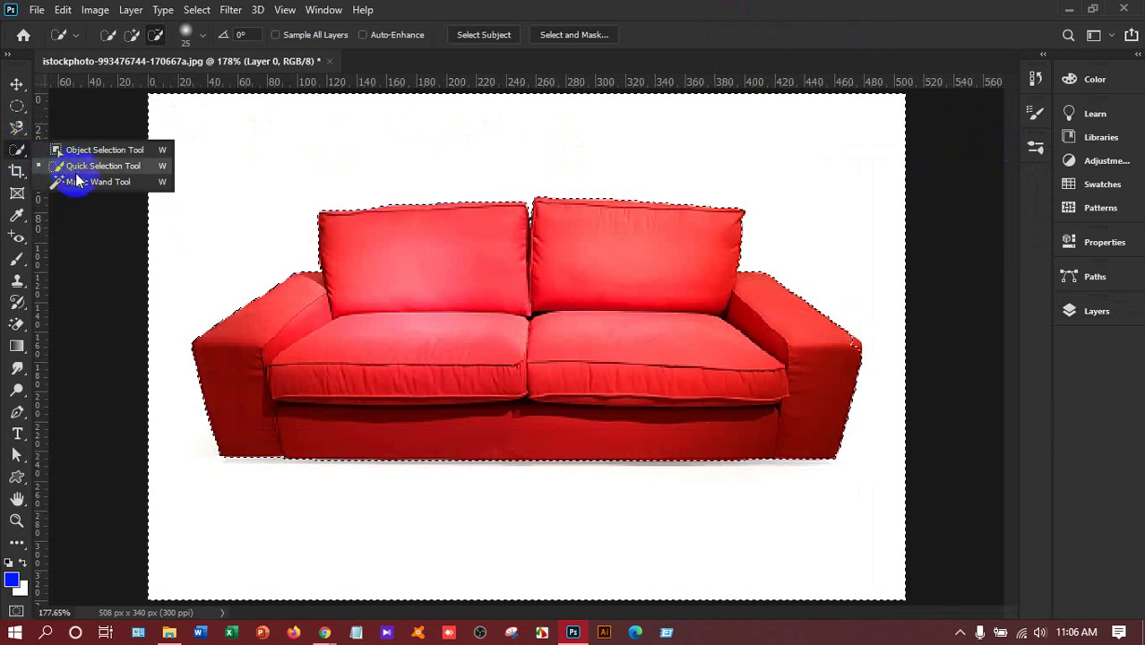
left_click(77, 181)
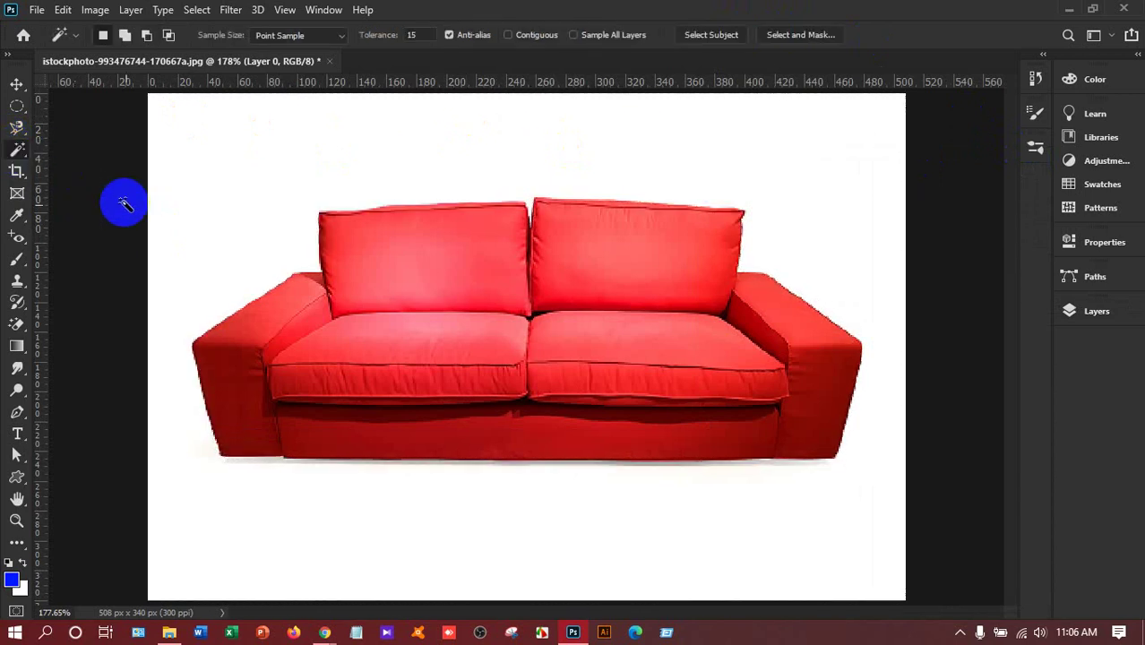
left_click(214, 199)
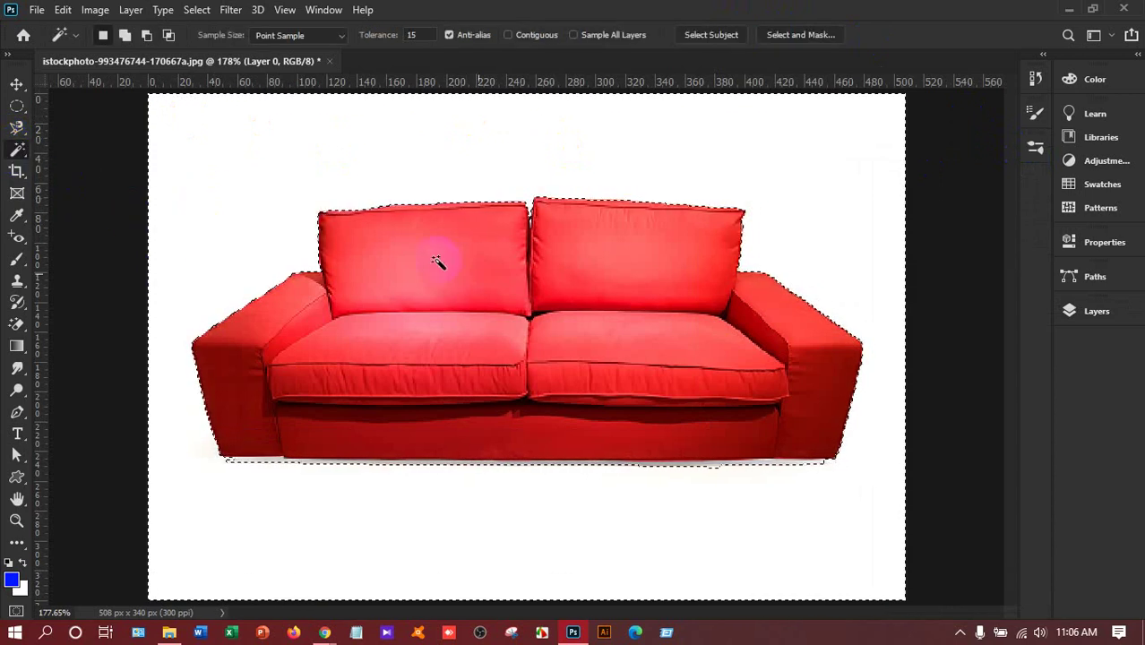
left_click(1095, 311)
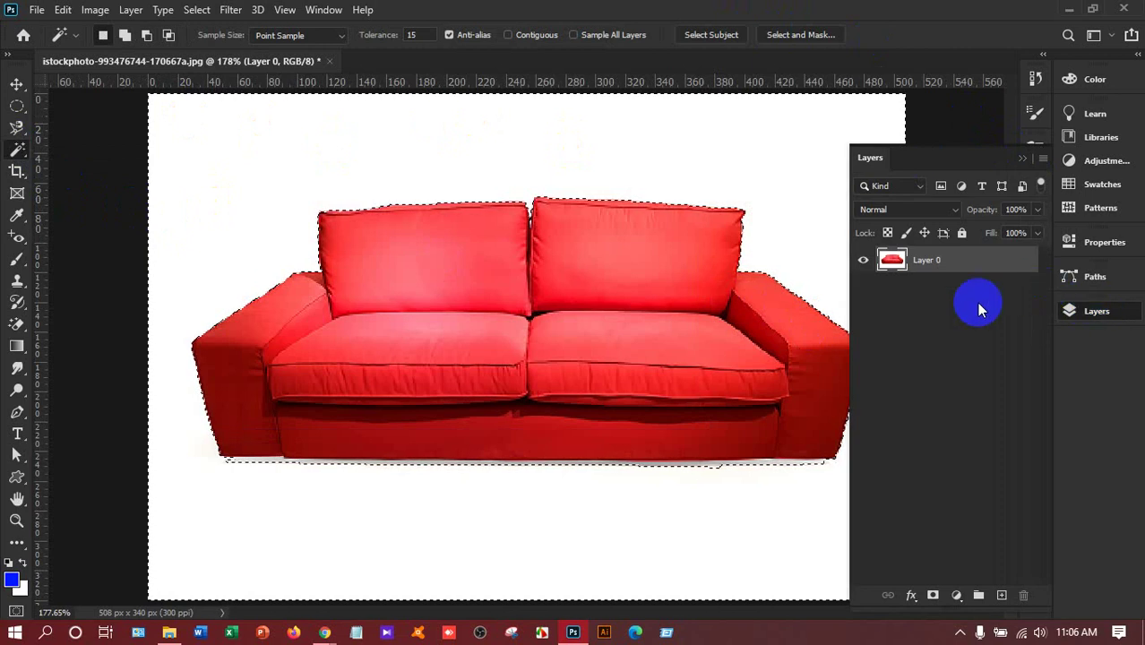
key("Delete")
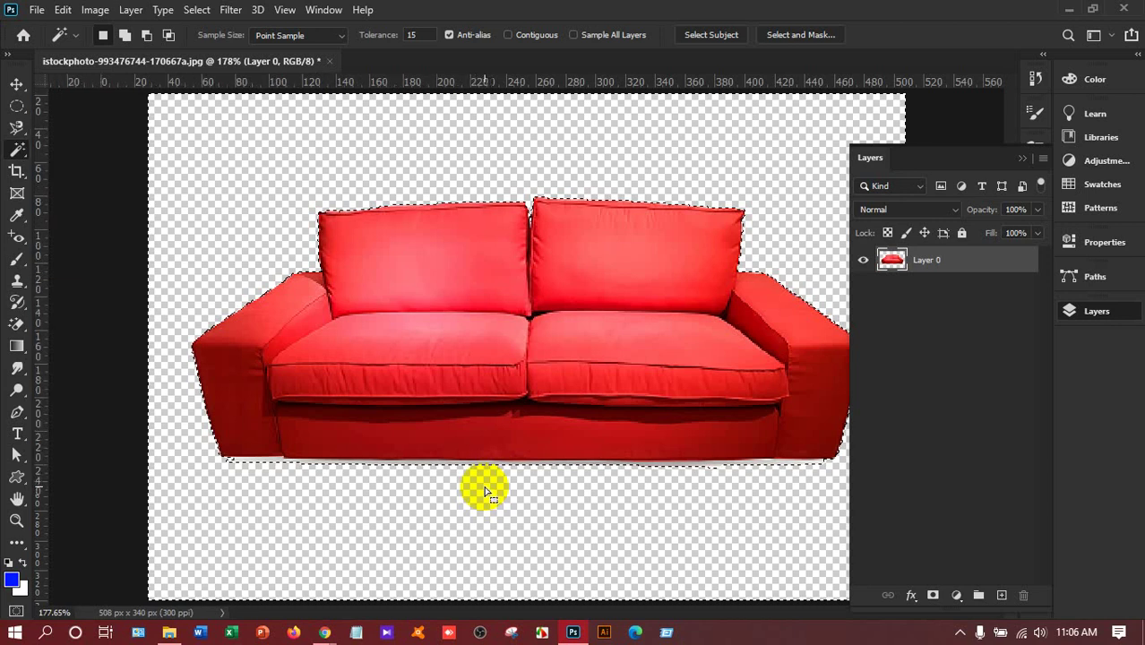
key("ctrl+plus")
key("ctrl+plus")
scroll(332, 537, "down", 3)
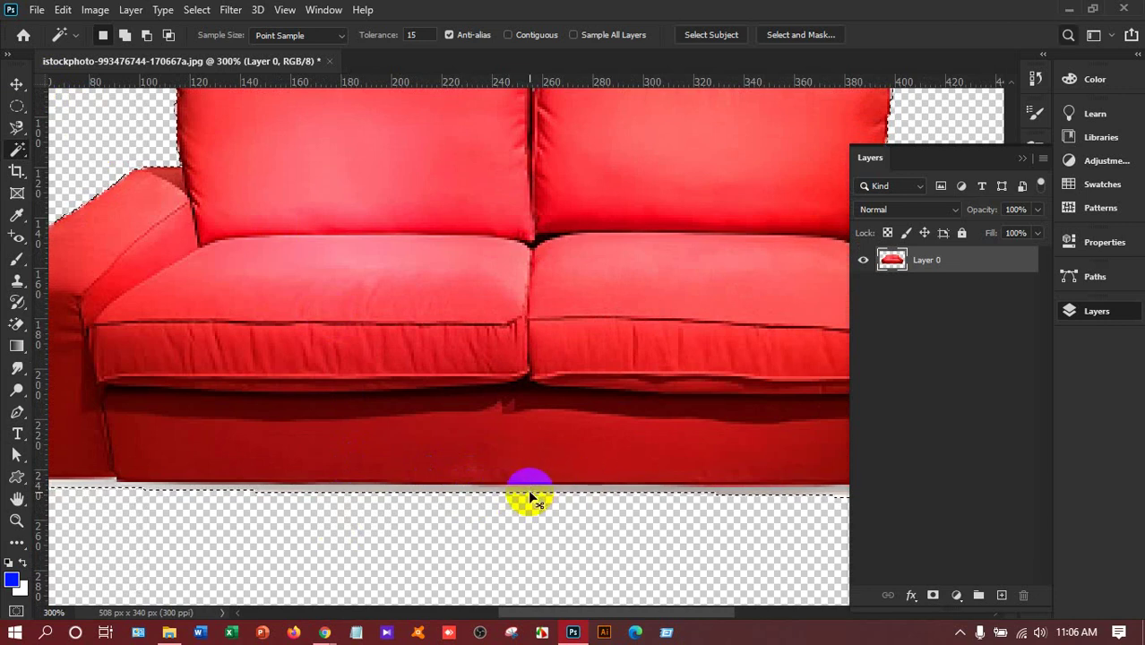
key("ctrl+0")
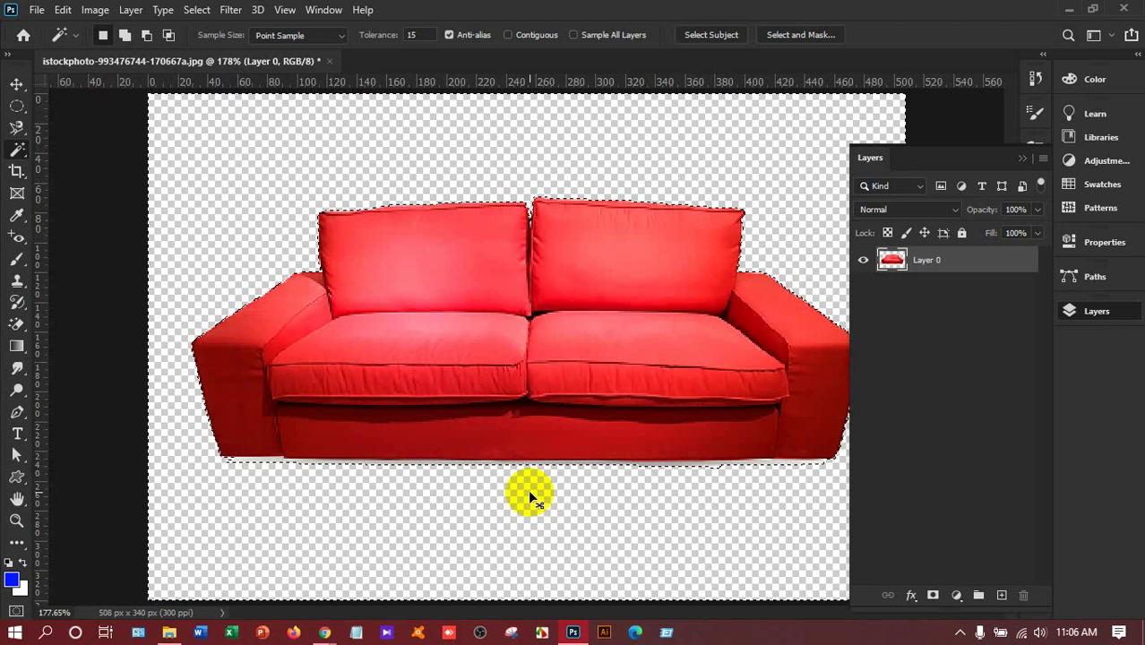
Step: Undo the edits back to the locked Background layer with its white backdrop and clear the selection
key("ctrl+BackSpace")
key("ctrl+d")
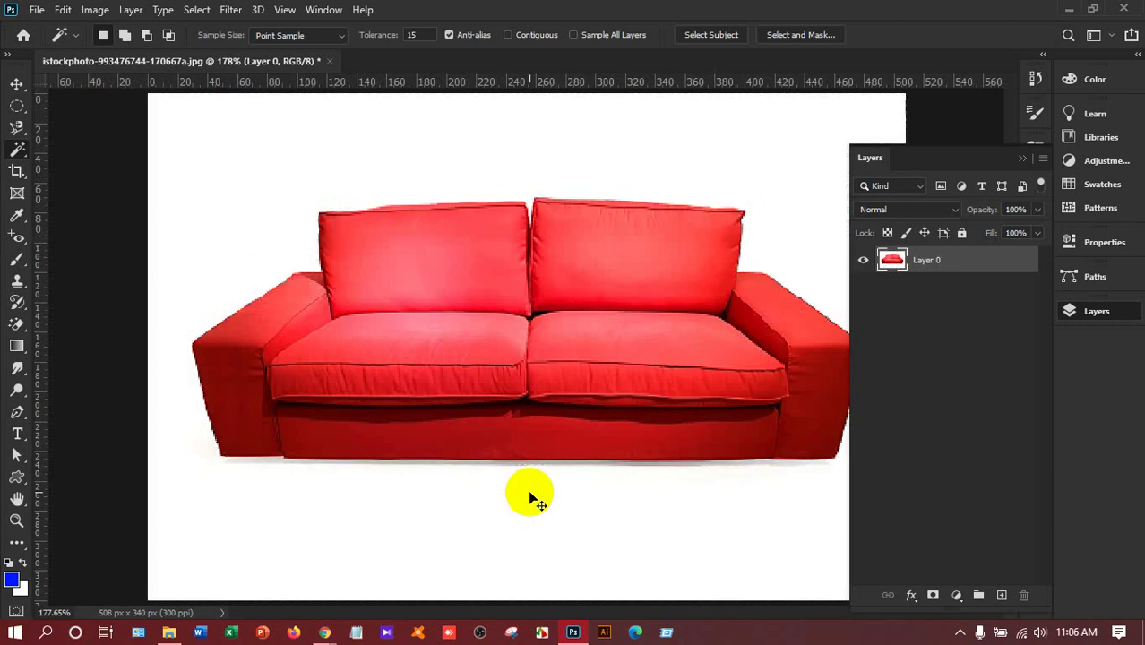
key("ctrl+z")
key("ctrl+z")
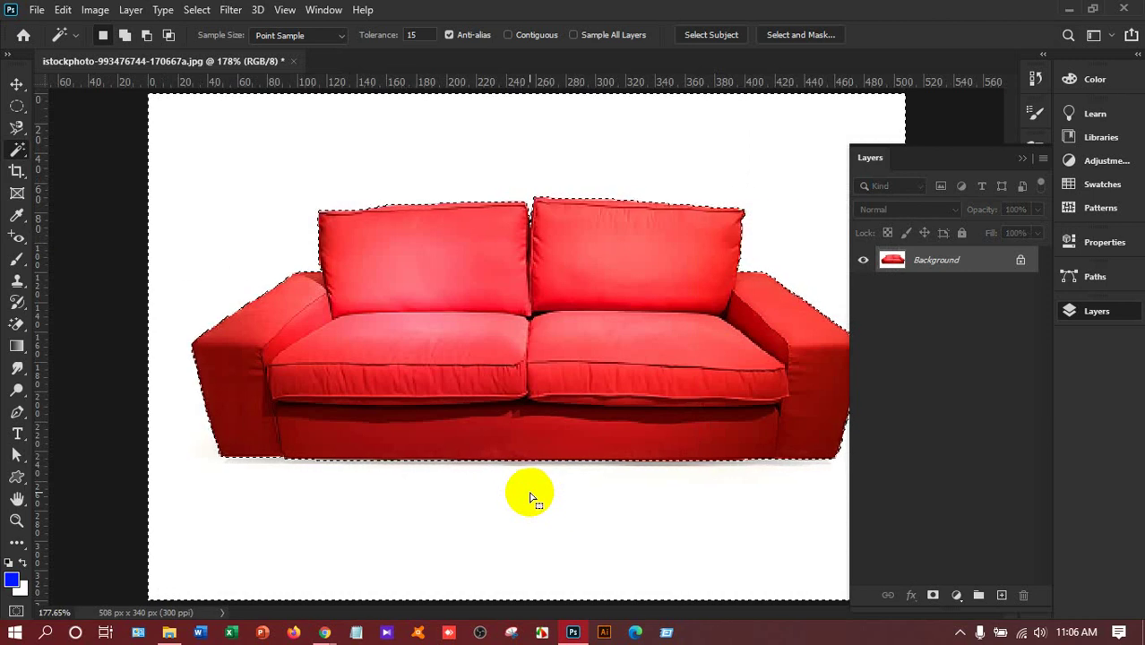
left_click(1023, 160)
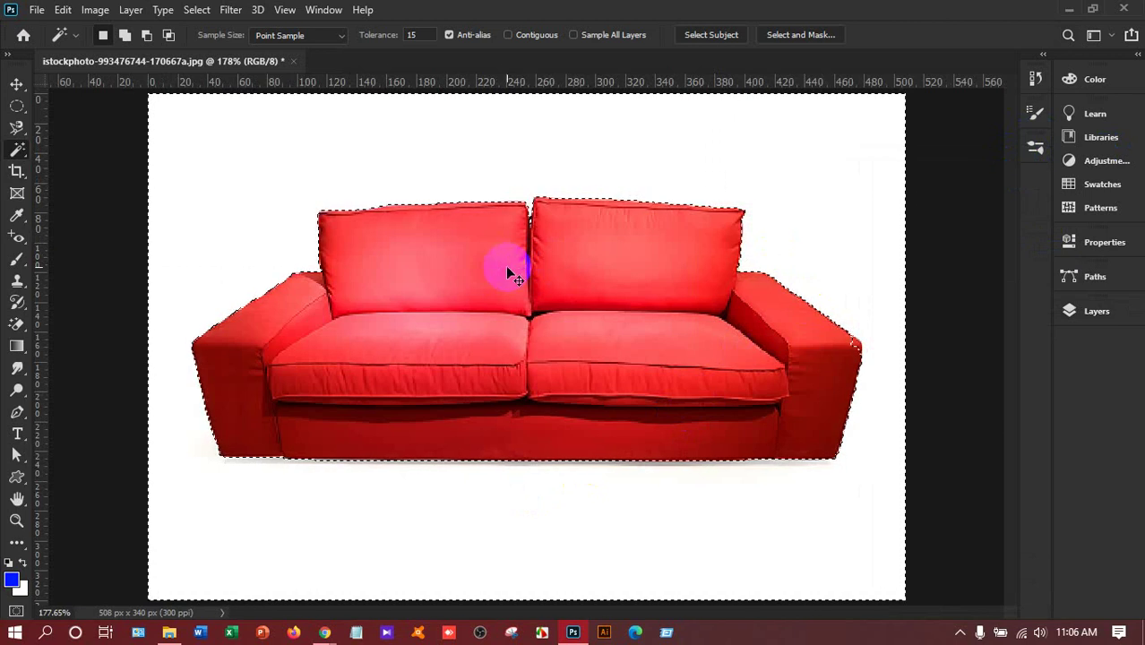
key("ctrl+d")
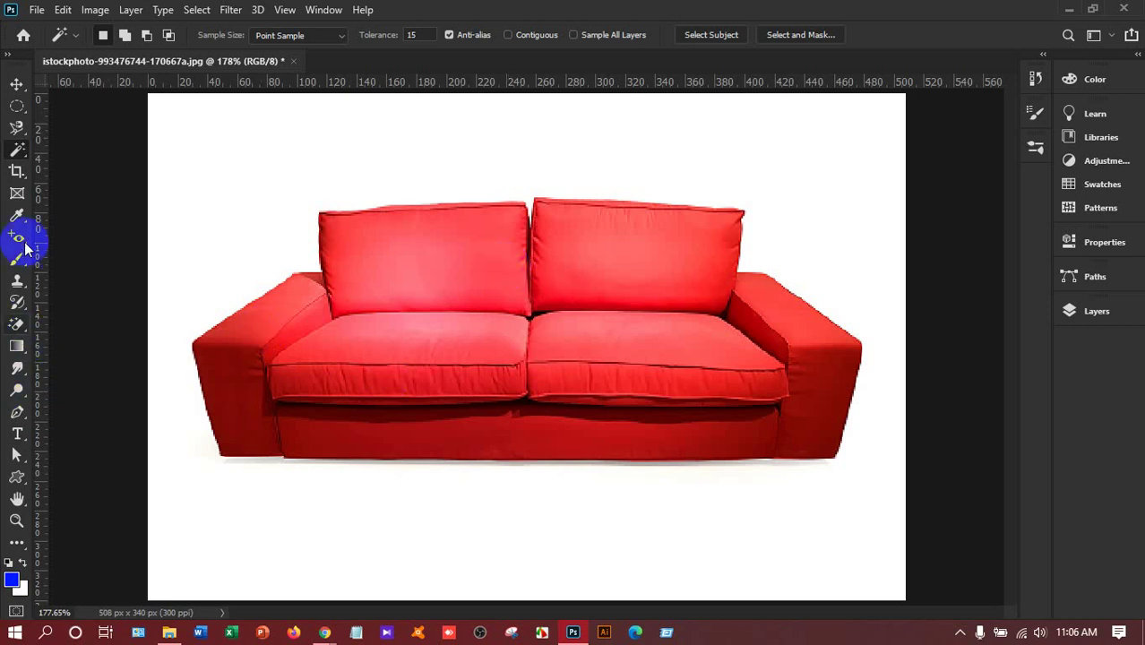
Step: Activate the Pen Tool in Path mode and place a first anchor at the right back cushion's inner top corner
right_click(17, 131)
left_click(100, 160)
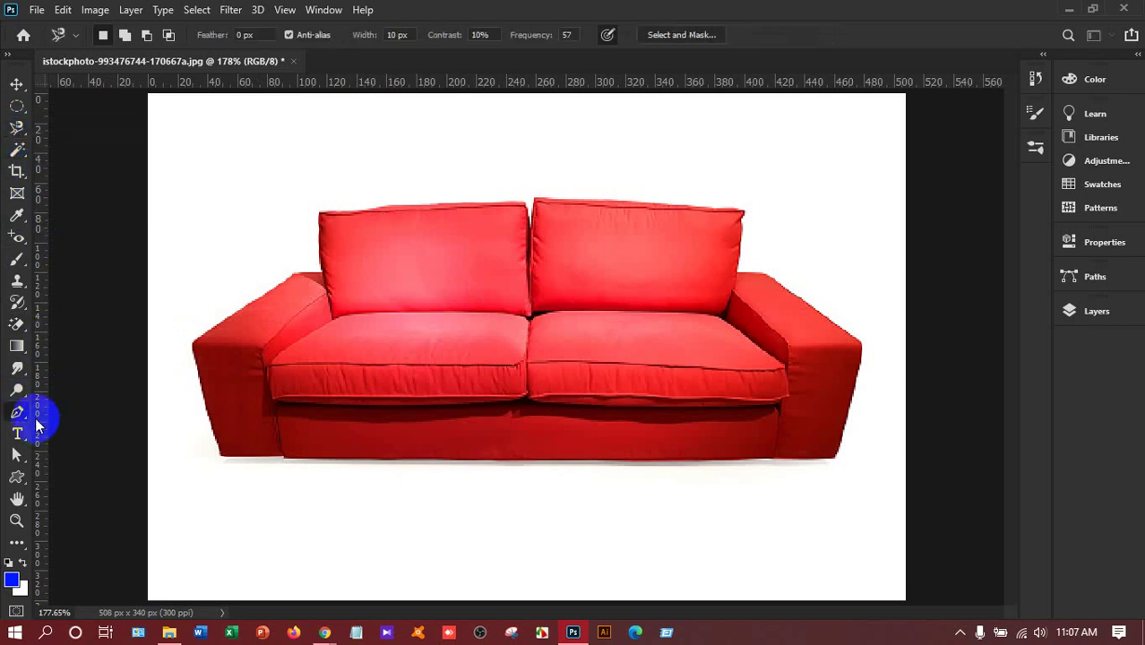
left_click(18, 413)
right_click(18, 413)
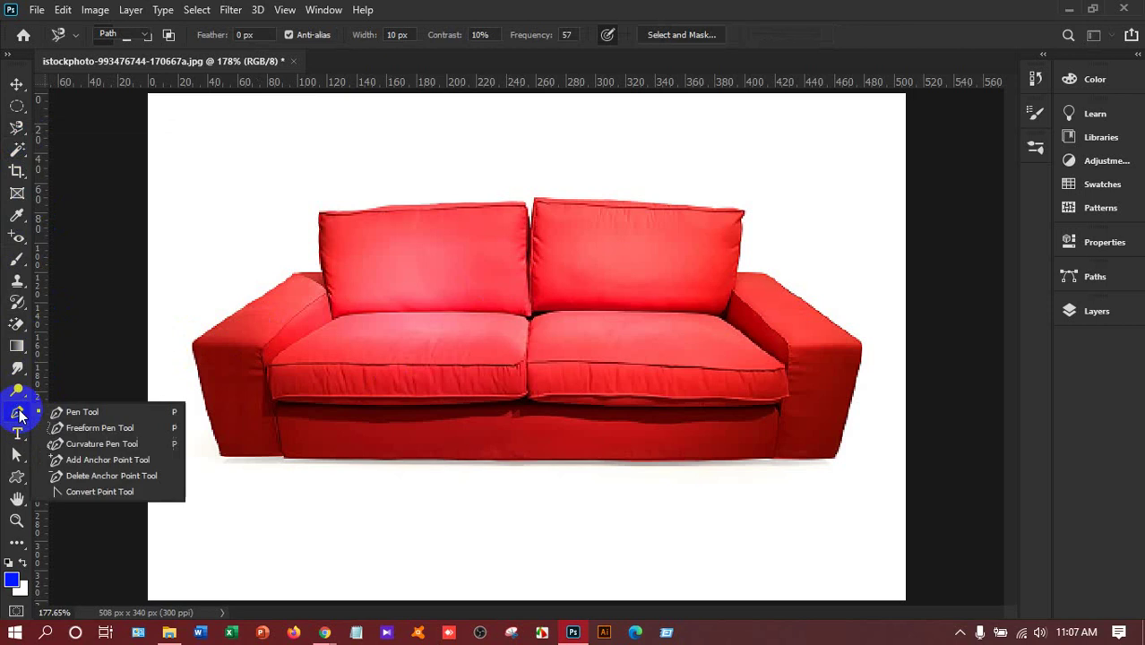
left_click(73, 412)
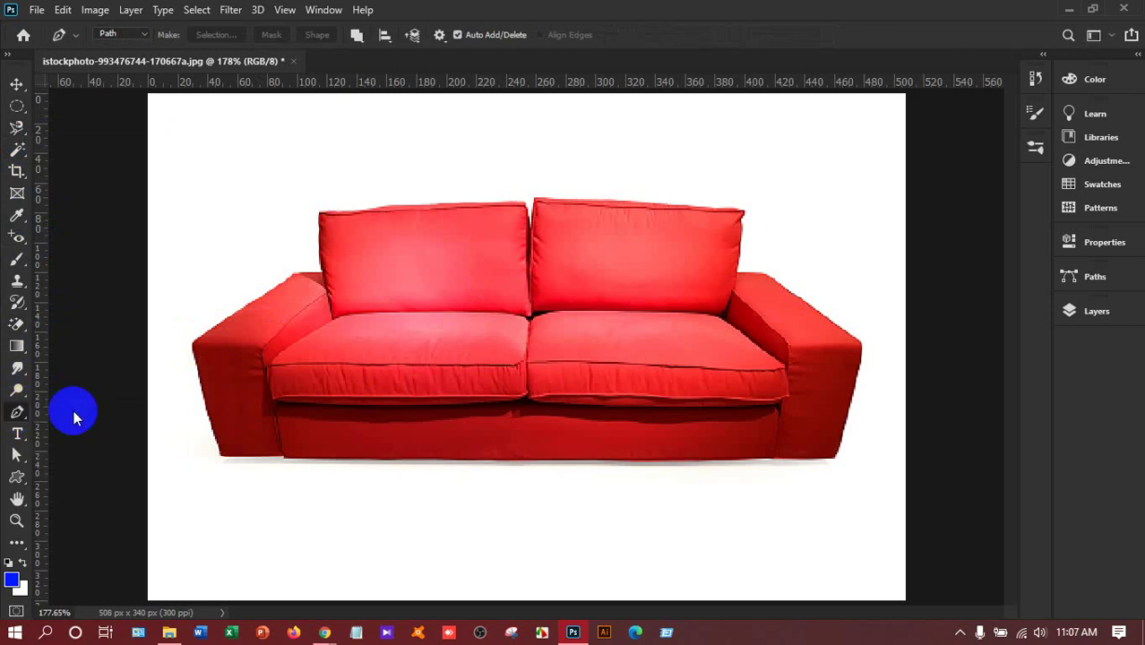
left_click(535, 199)
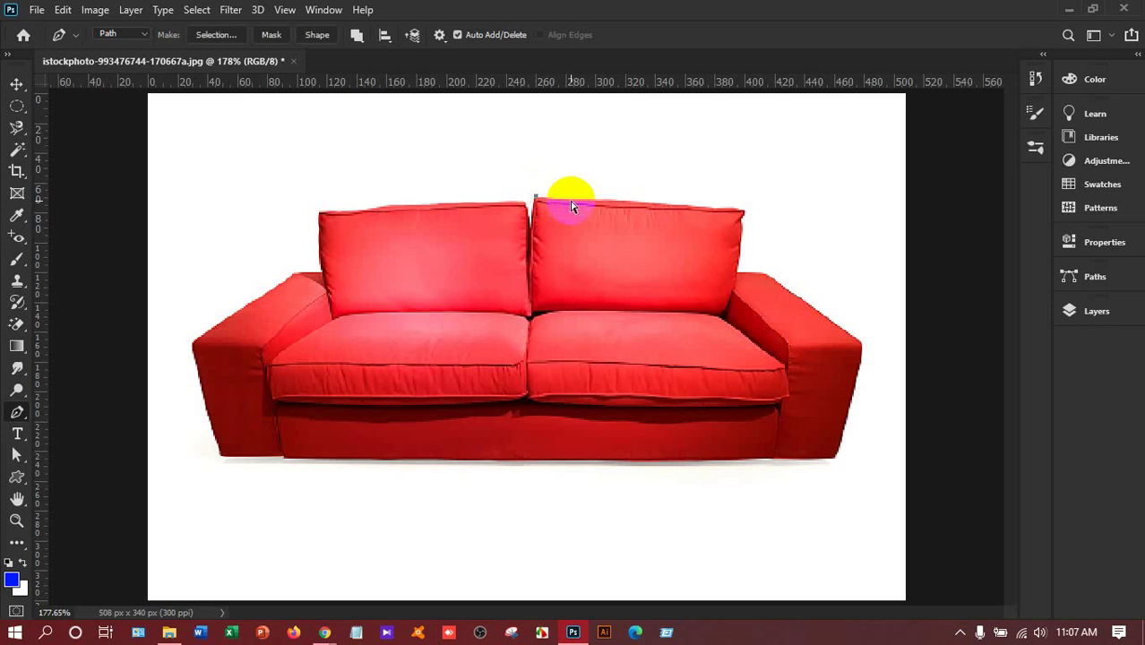
Step: Remove the starting anchor and place a new one exactly on the right back cushion's inner top corner
key("ctrl+plus")
key("ctrl+plus")
key("ctrl+plus")
key("ctrl+plus")
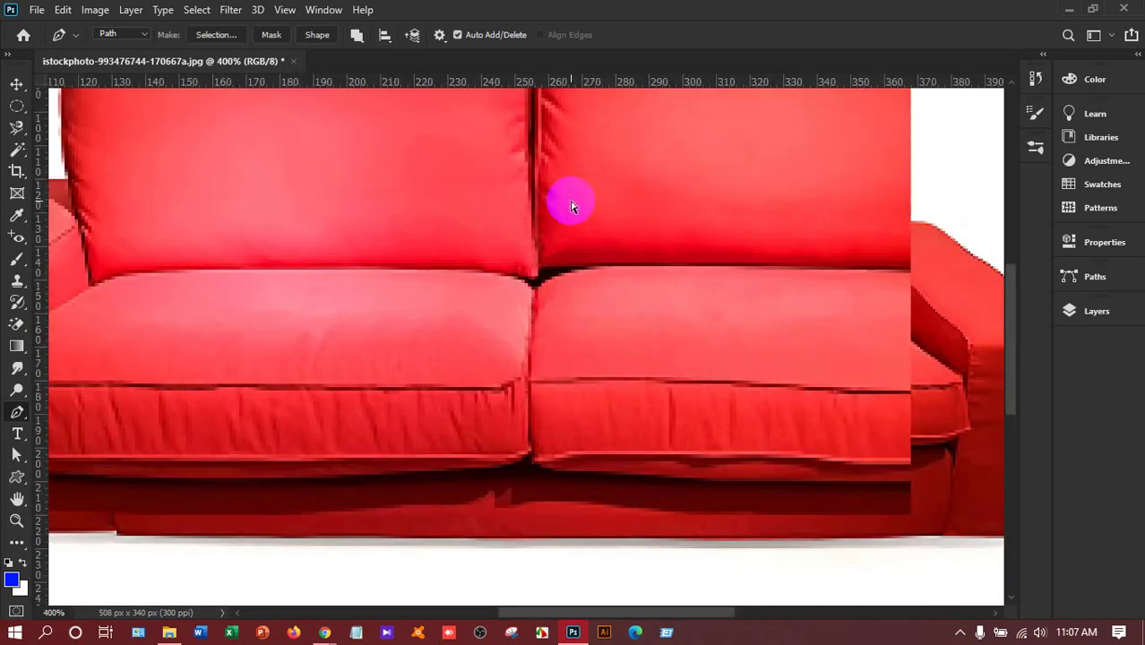
scroll(613, 234, "up", 5)
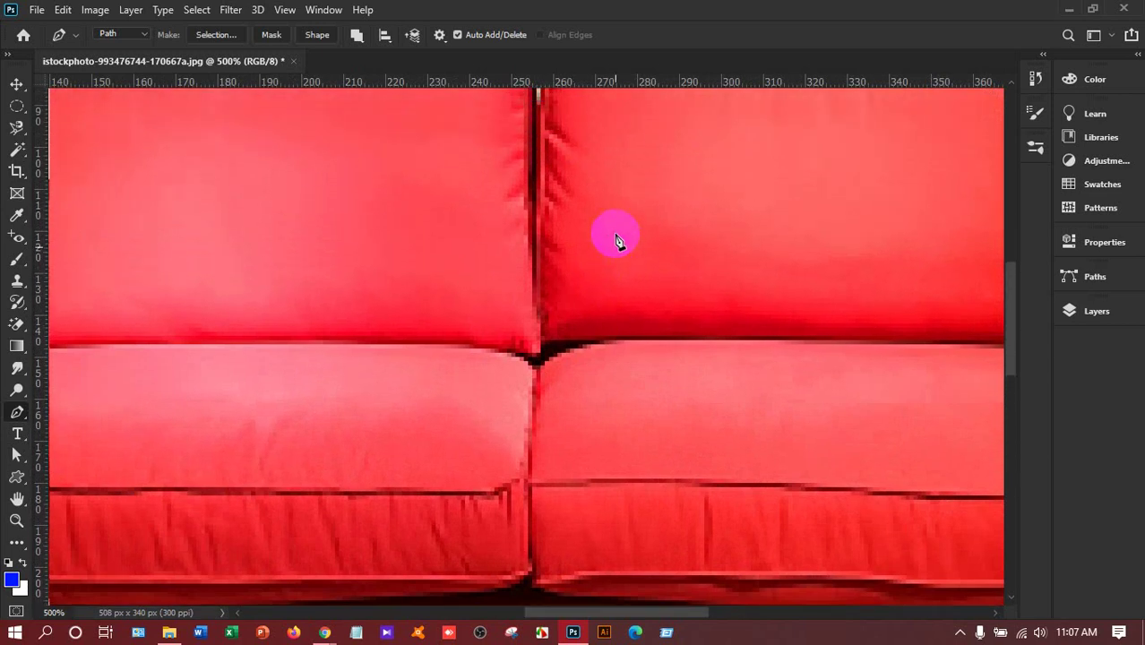
scroll(613, 240, "up", 7)
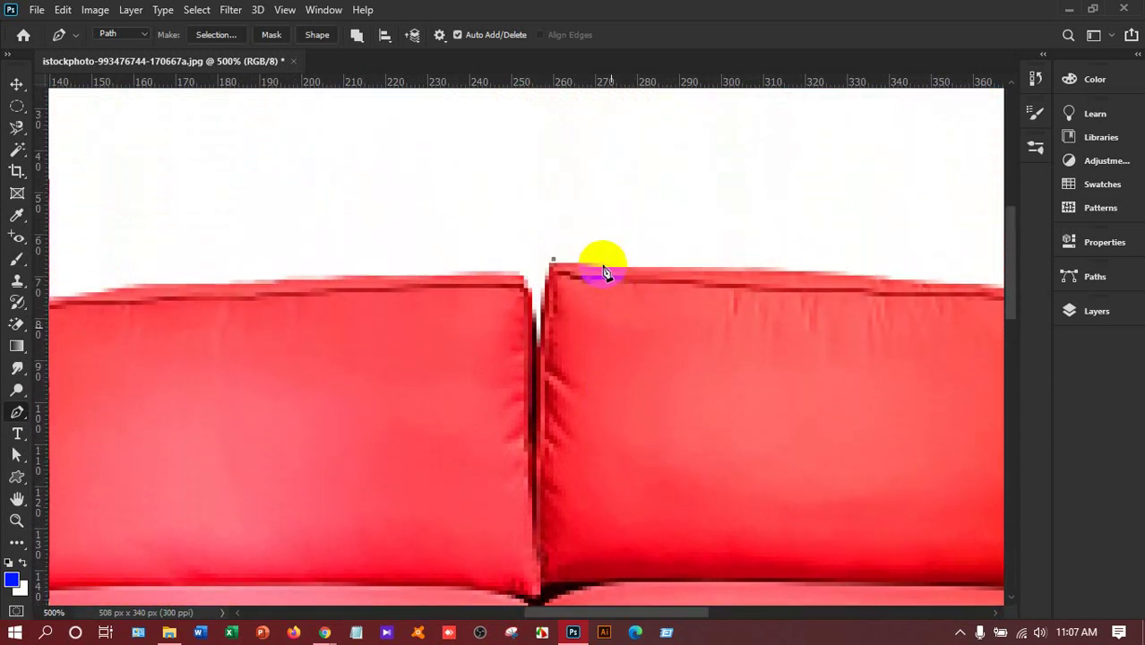
scroll(602, 285, "down", 3)
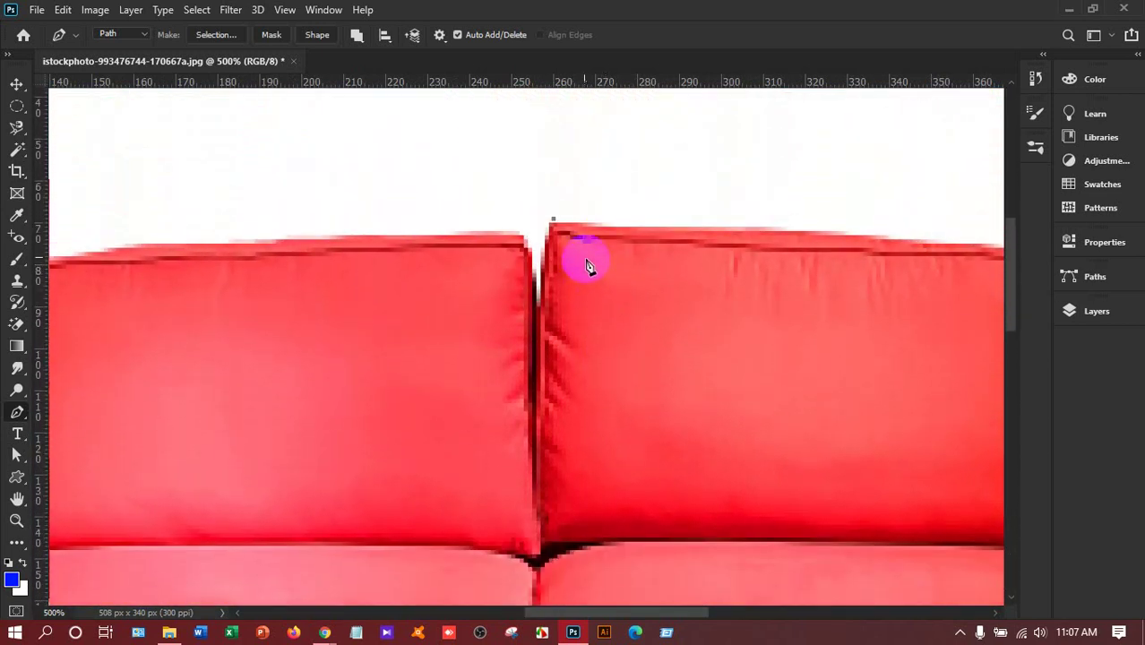
left_click(553, 222)
left_click(555, 231)
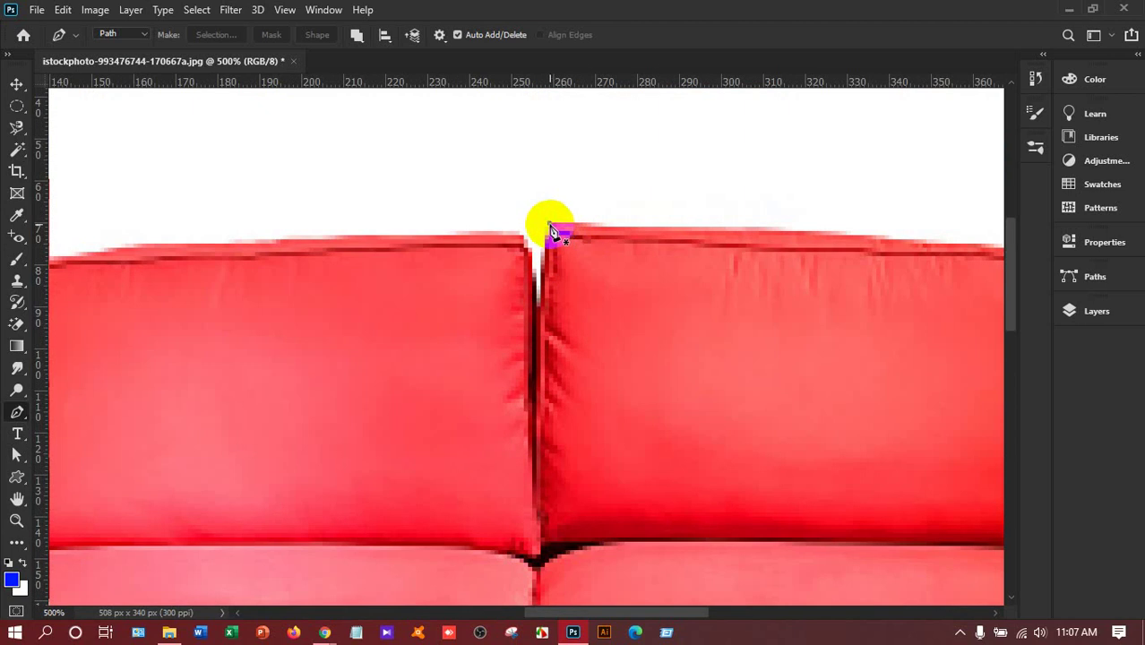
left_click_drag(551, 231, 606, 236)
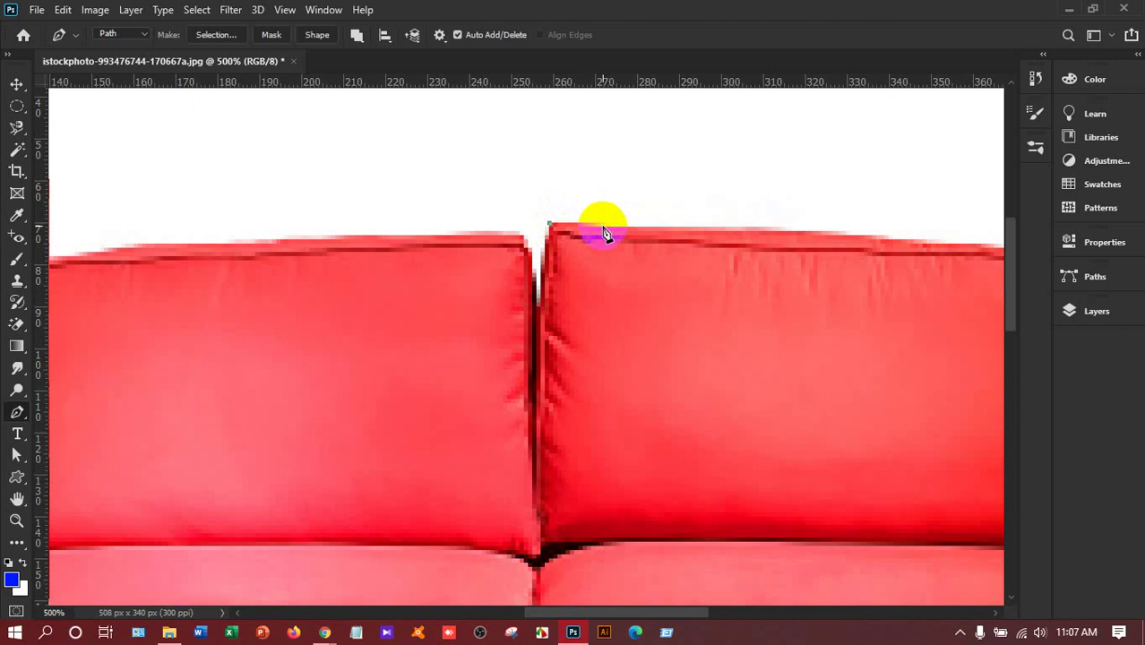
Step: Trace the top edge of the right back cushion with closely spaced path anchors, working outward from its inner corner
left_click_drag(606, 234, 878, 244)
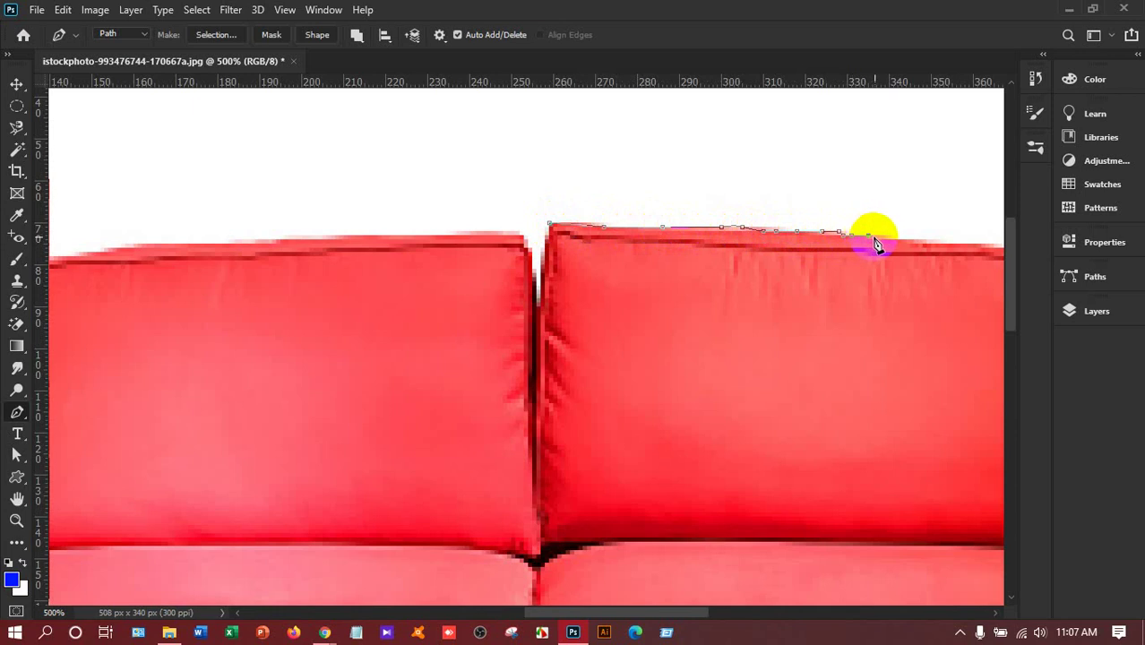
left_click(886, 241)
left_click(896, 239)
left_click(915, 241)
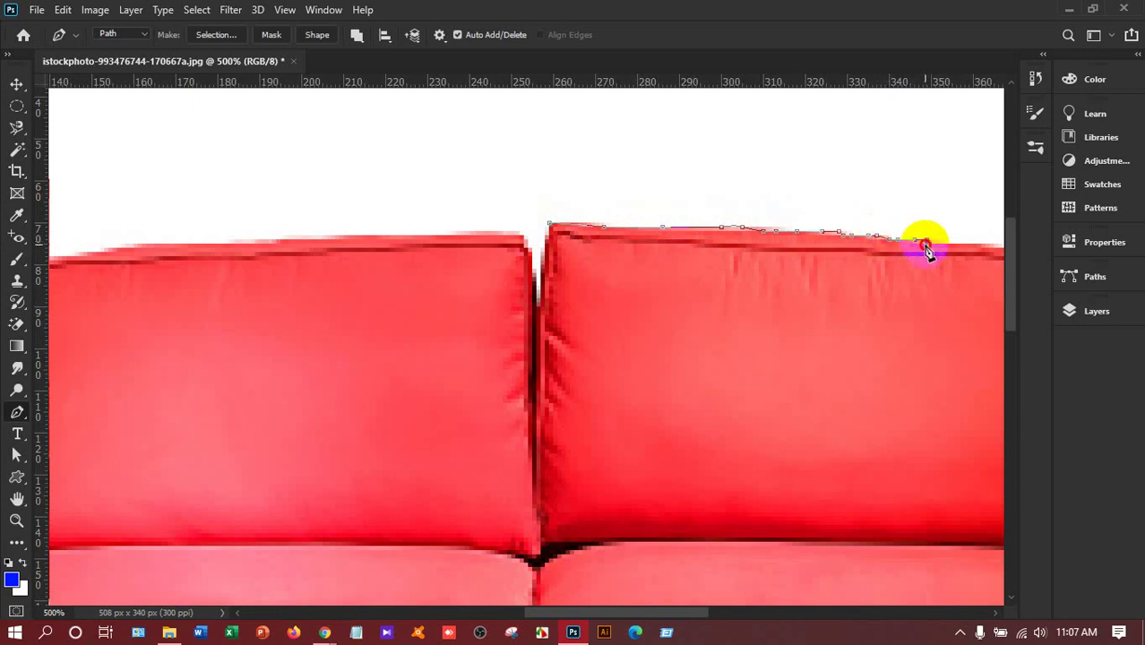
left_click(926, 242)
left_click(938, 242)
left_click(951, 243)
left_click(972, 243)
left_click(985, 243)
Step: Extend the path along the remaining top edge of the right back cushion to its outer corner
left_click_drag(593, 614, 669, 614)
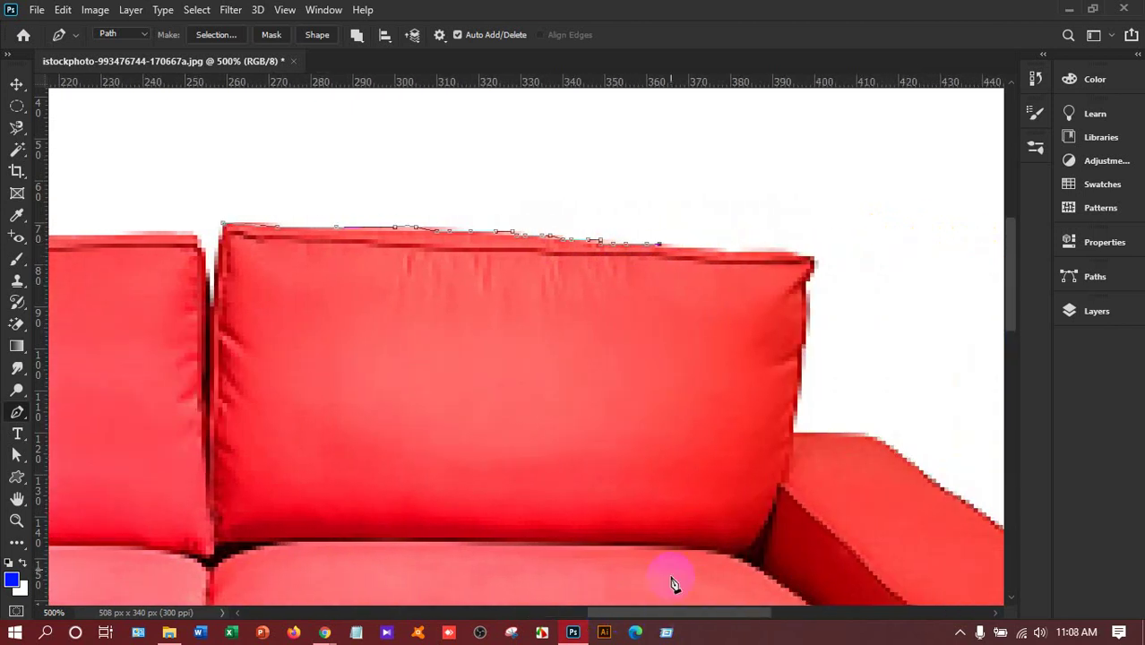
left_click(705, 251)
left_click(726, 253)
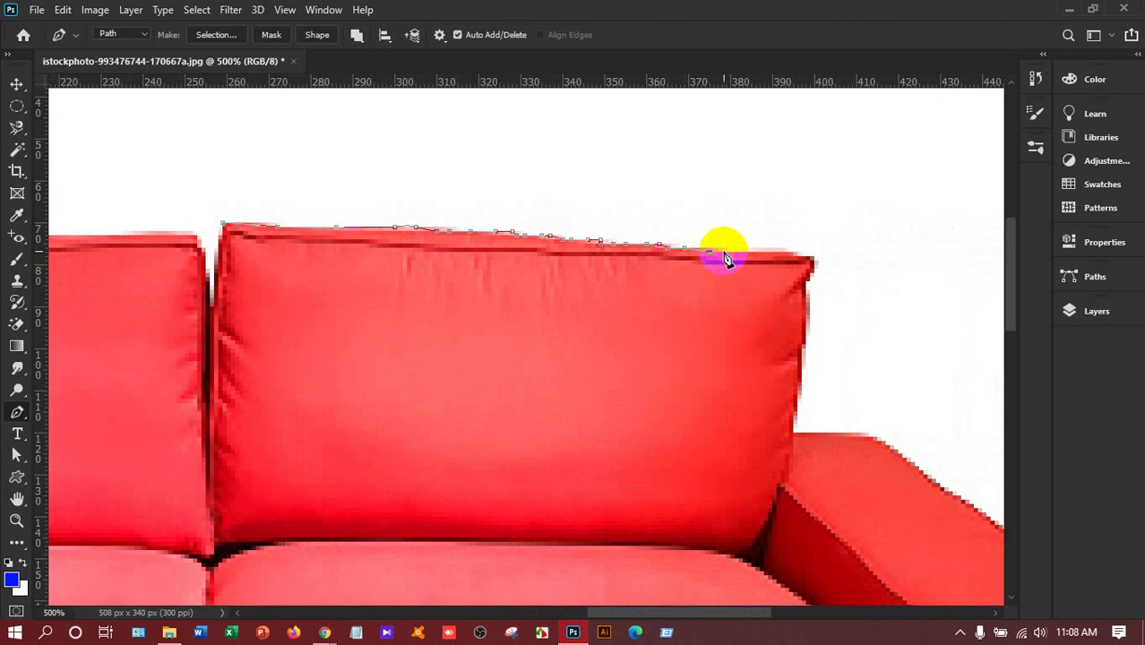
left_click(744, 256)
left_click(763, 257)
left_click(793, 256)
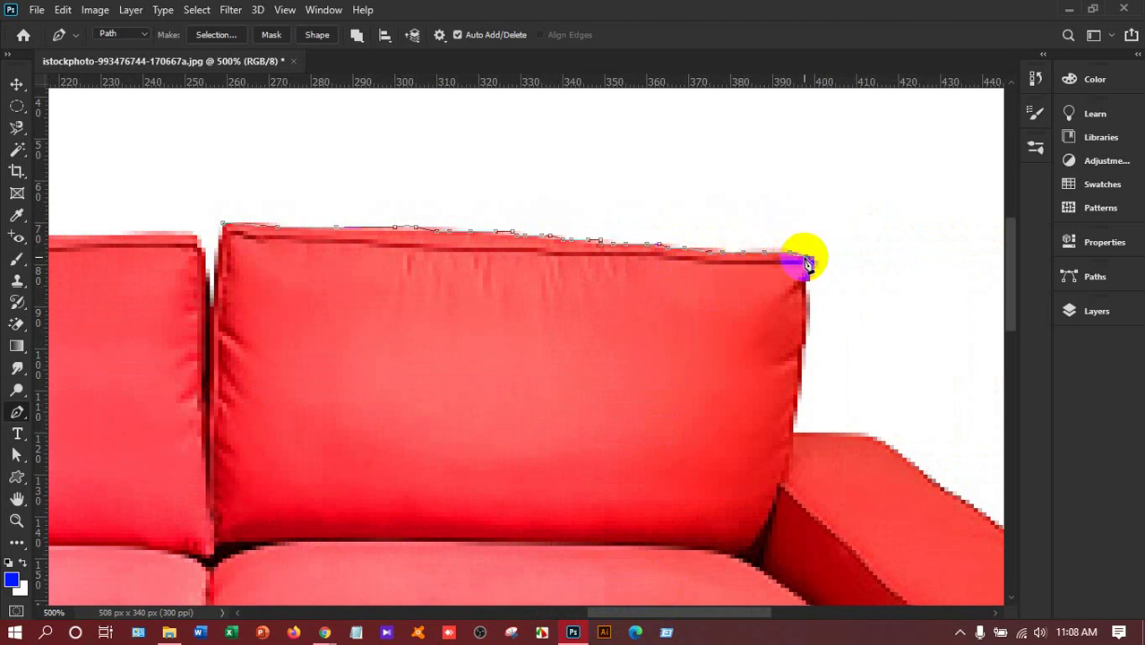
Step: Trace the right back cushion's outer side edge with path anchors, from its top corner down to the right armrest
left_click(812, 268)
left_click(806, 349)
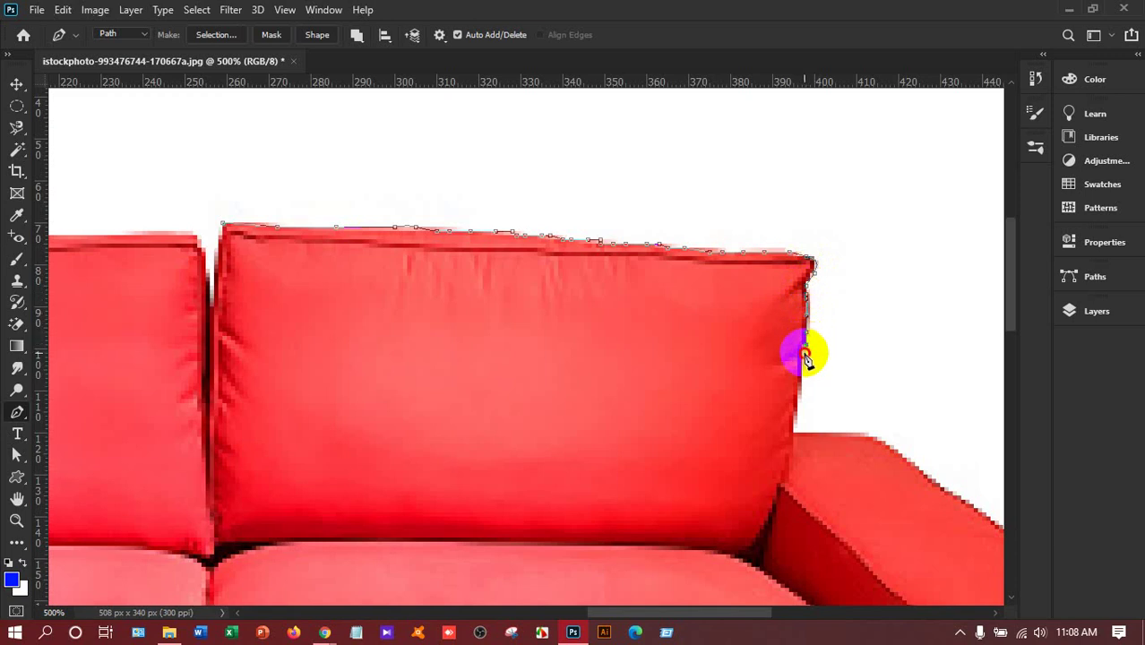
left_click(793, 388)
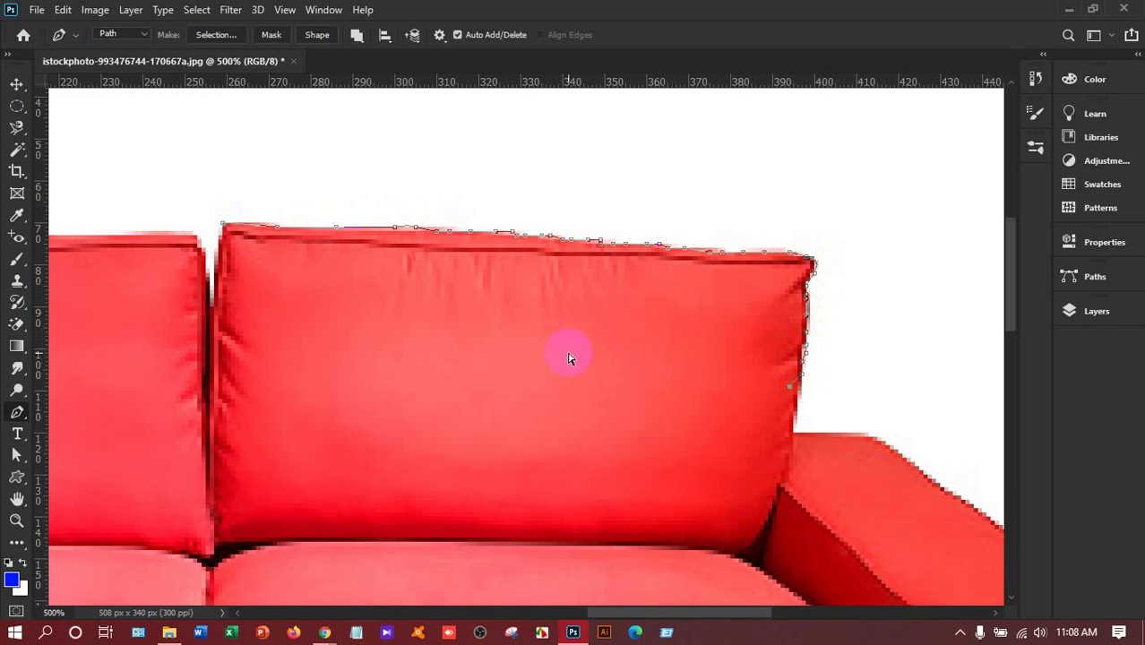
left_click(798, 390)
left_click(794, 404)
left_click(791, 419)
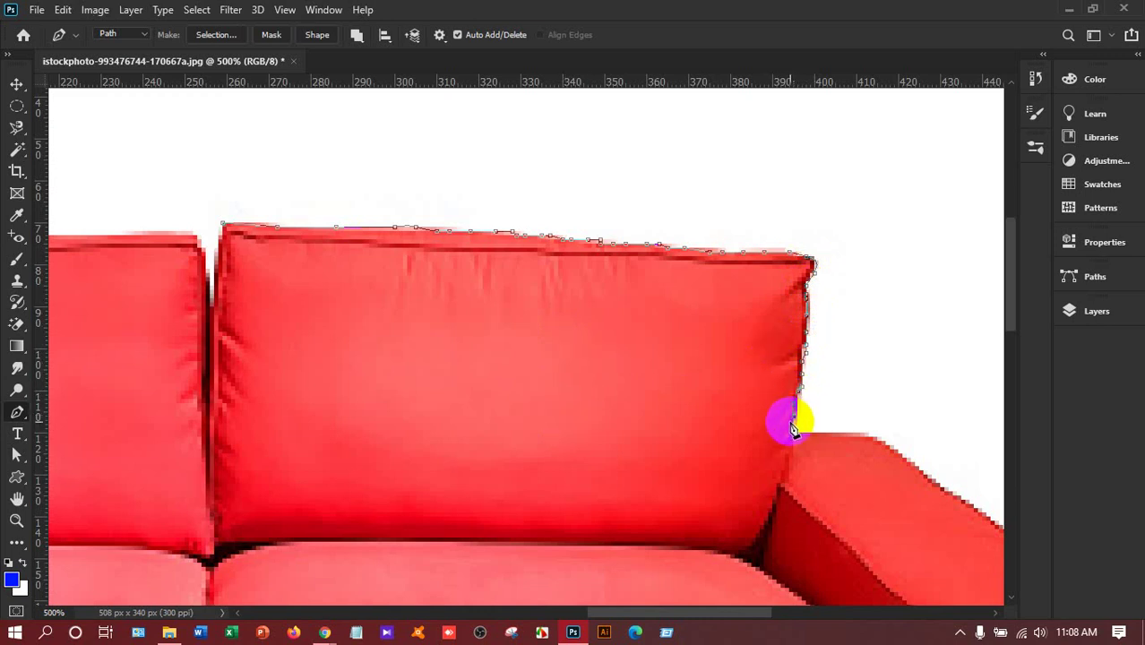
left_click(793, 433)
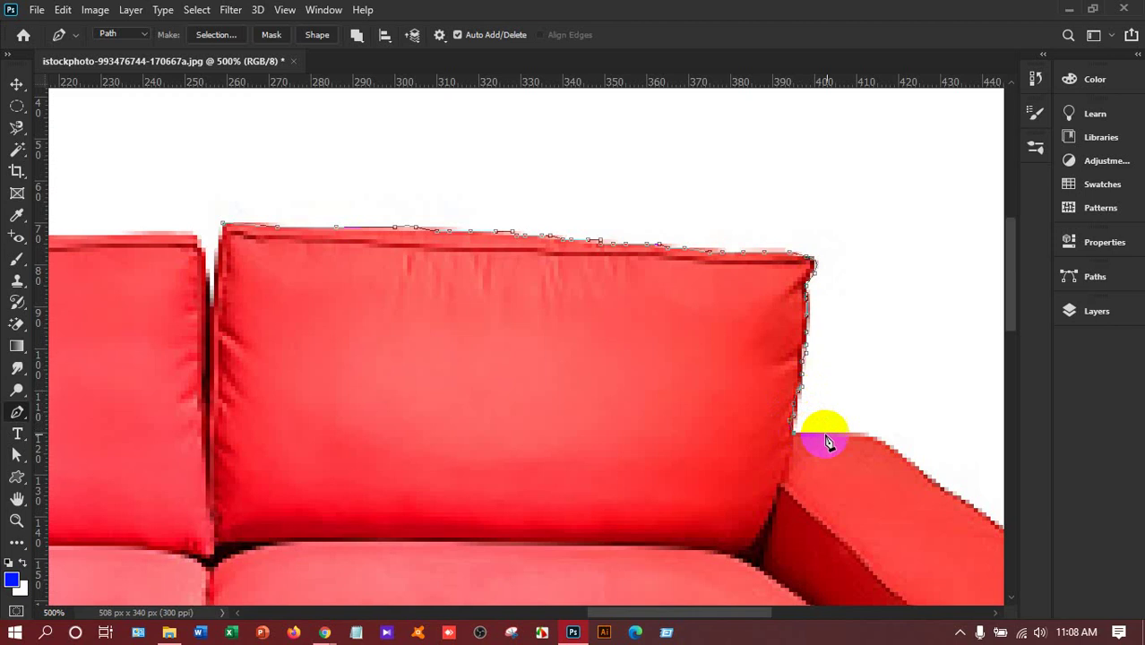
Step: Continue the path along the right armrest's short flat top and down its sloping edge to the front outer corner
left_click(860, 434)
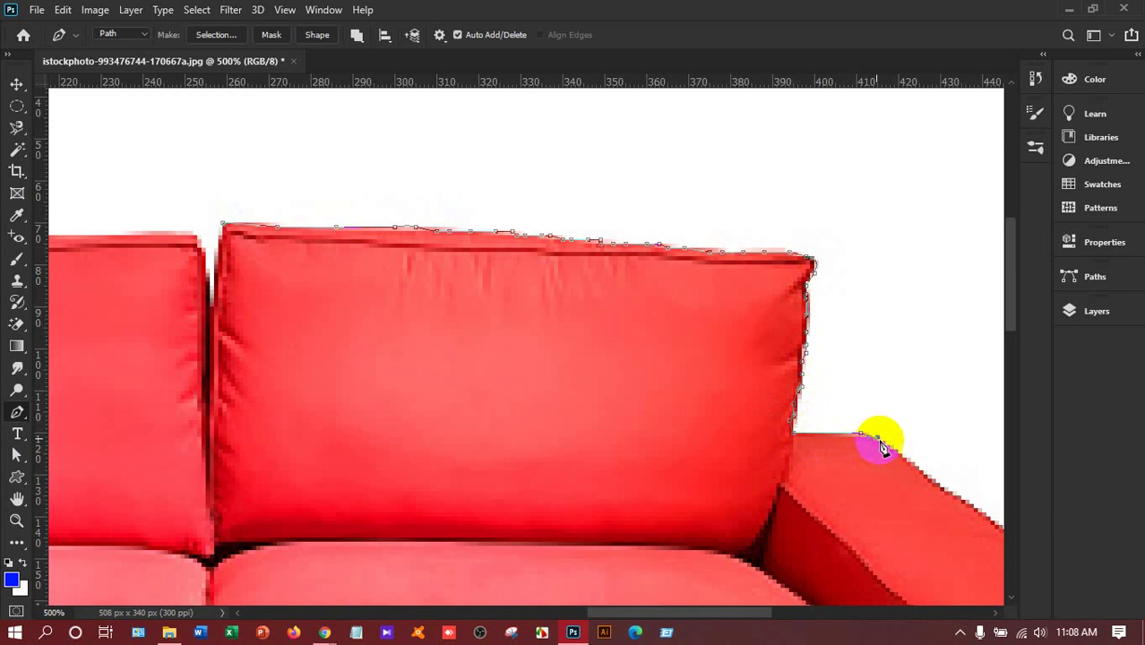
left_click(878, 438)
left_click_drag(757, 612, 797, 613)
scroll(833, 499, "down", 4)
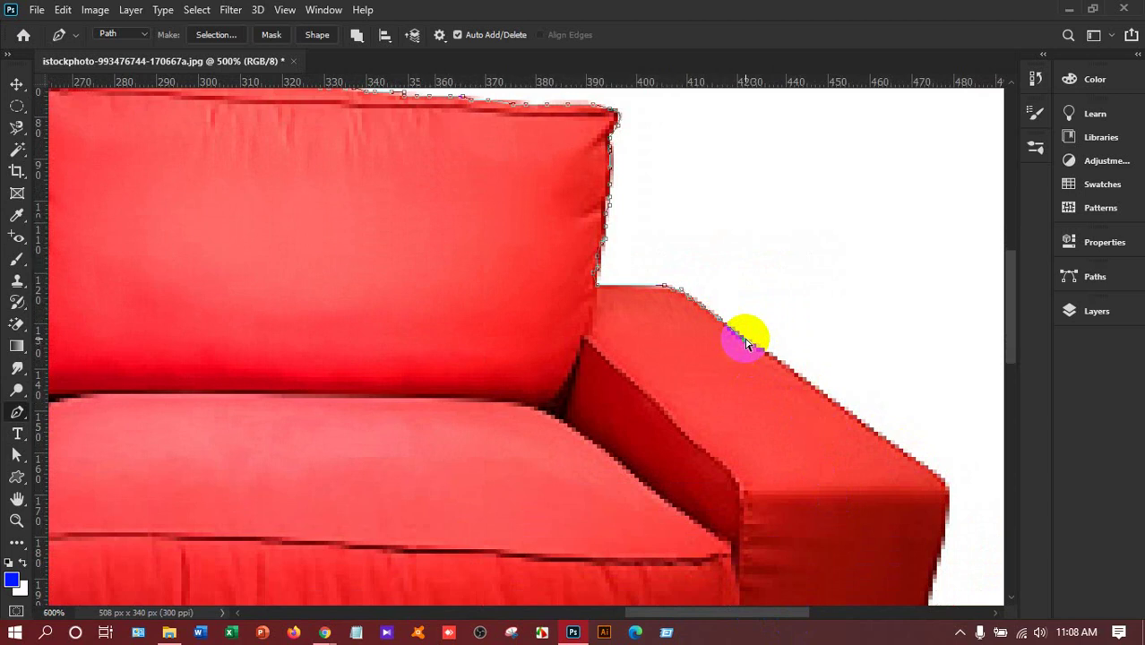
scroll(747, 343, "up", 1)
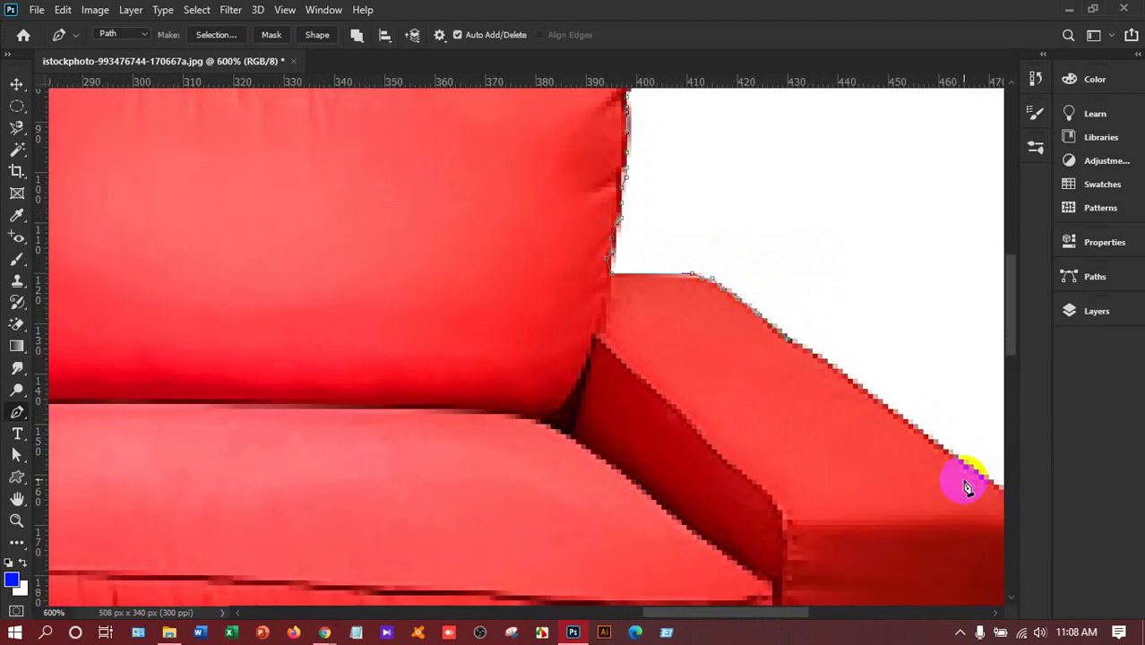
scroll(960, 506, "down", 6)
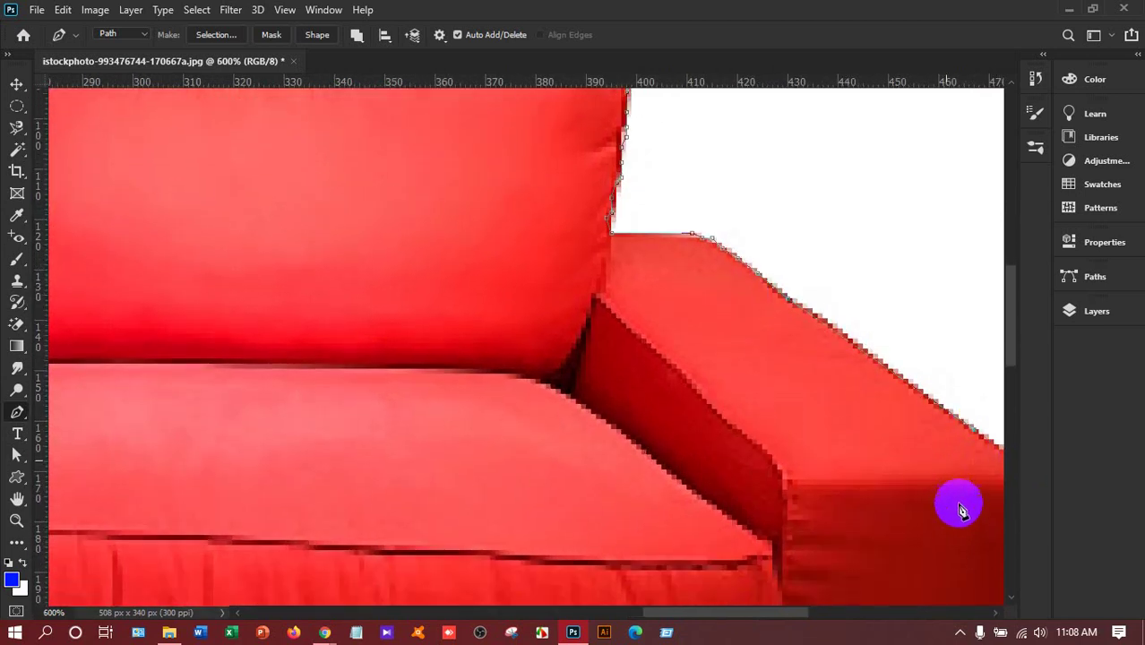
left_click_drag(775, 614, 802, 613)
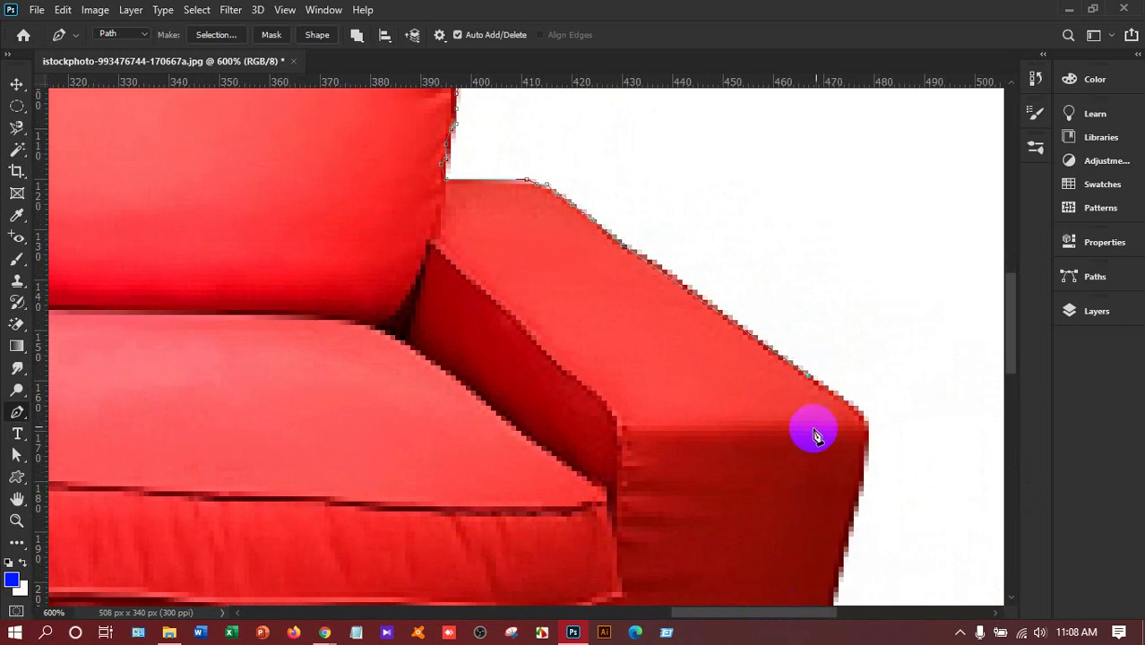
left_click(864, 420)
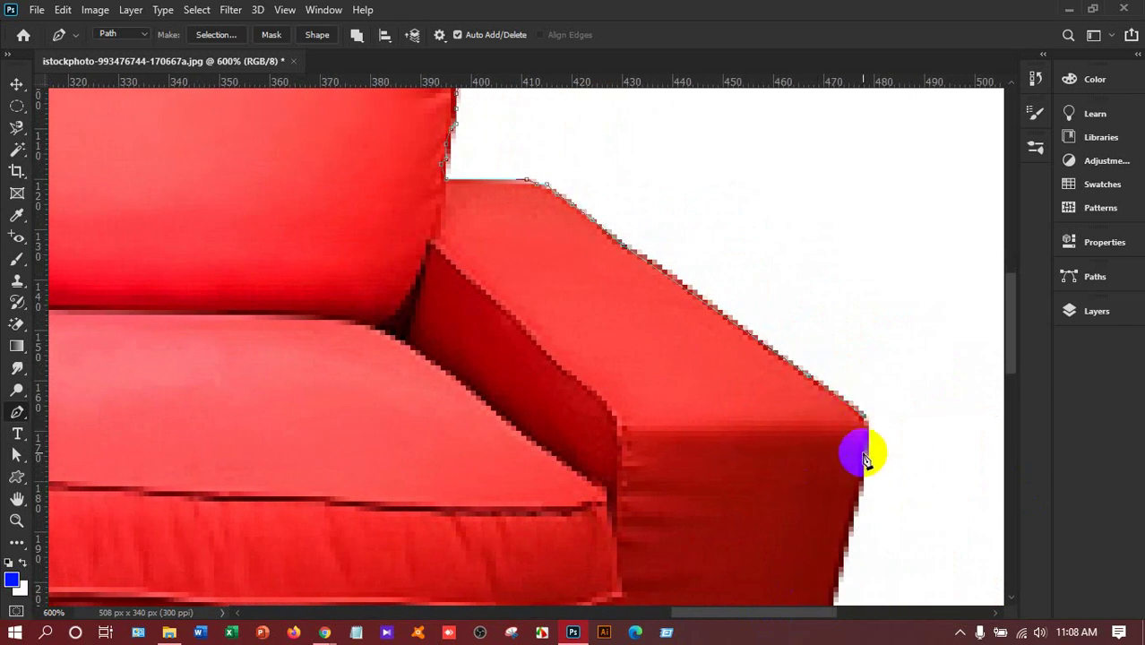
Step: Extend the path down the right armrest's outer side to its bottom corner, curving it slightly below the front outer corner
left_click_drag(864, 468, 854, 507)
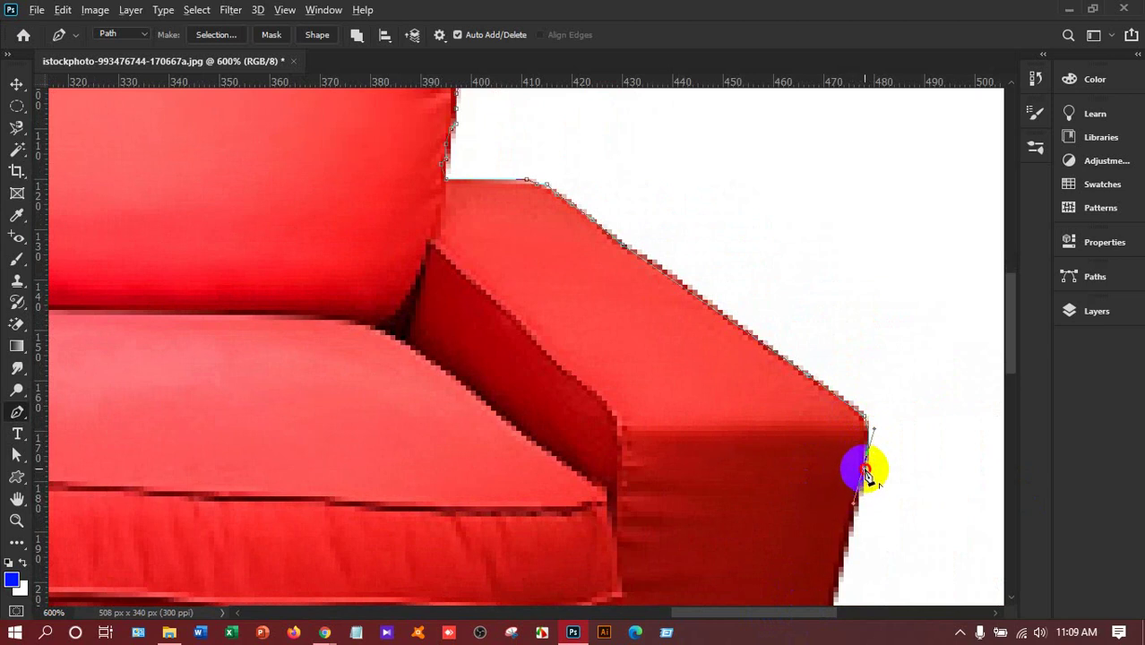
scroll(867, 475, "down", 5)
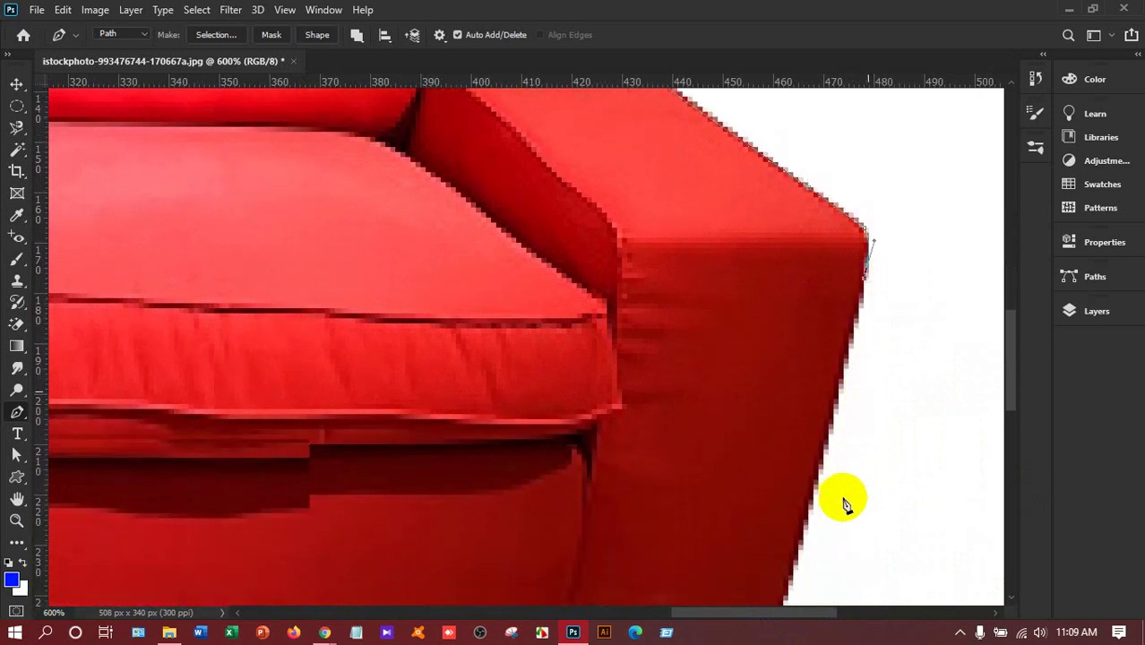
scroll(845, 502, "down", 5)
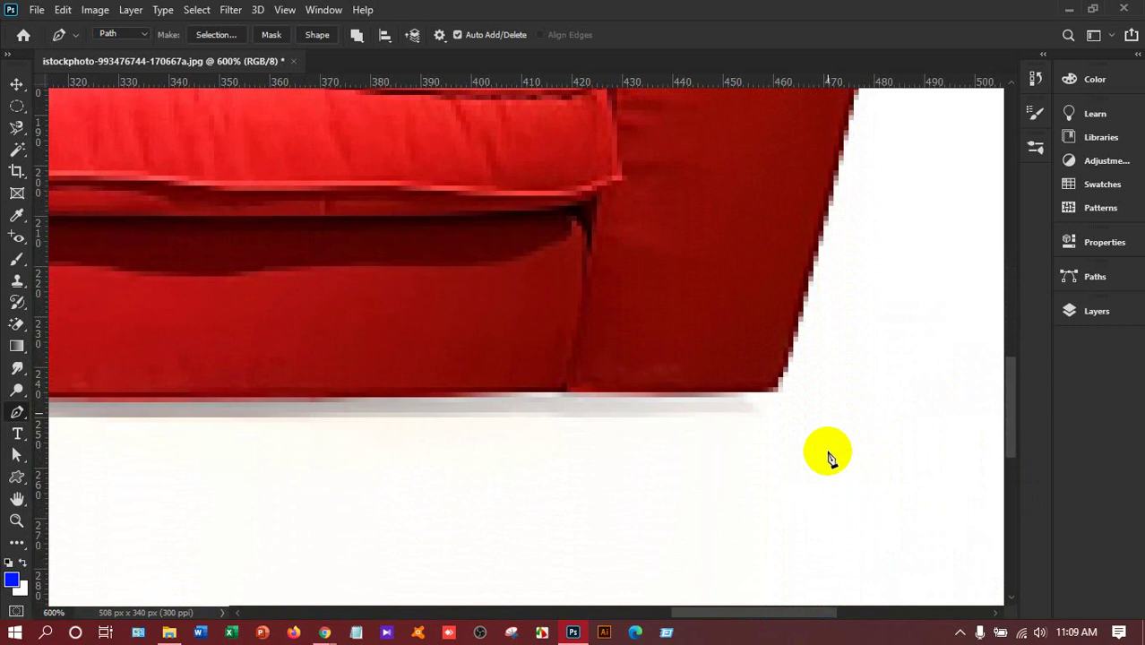
scroll(829, 458, "down", 2)
scroll(829, 457, "up", 6)
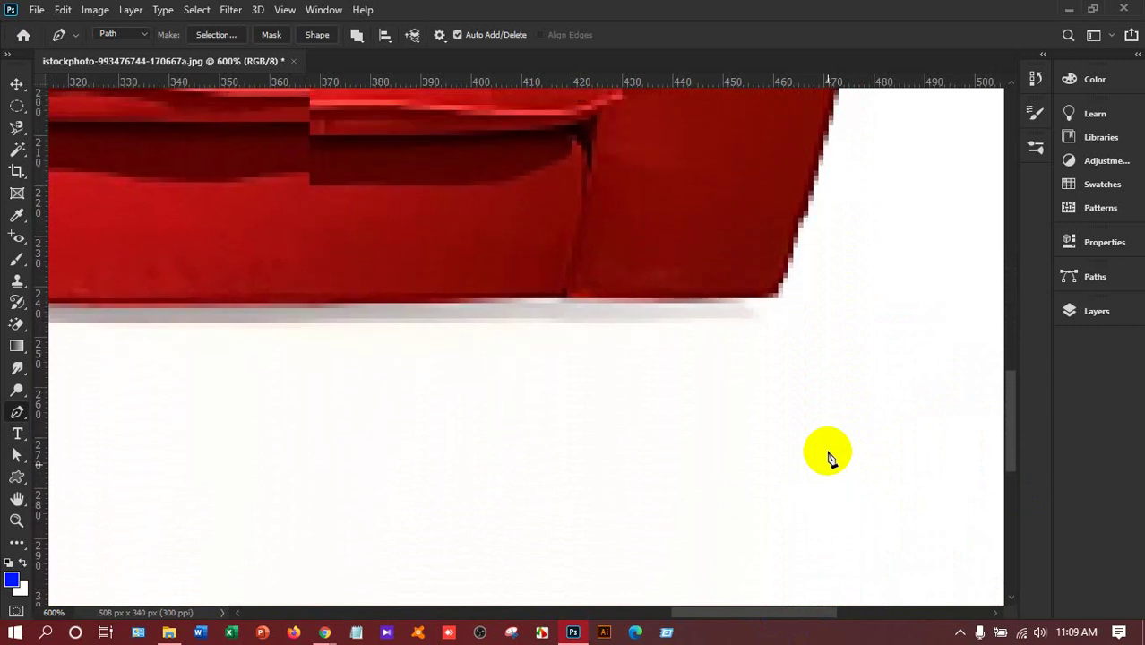
scroll(829, 456, "up", 2)
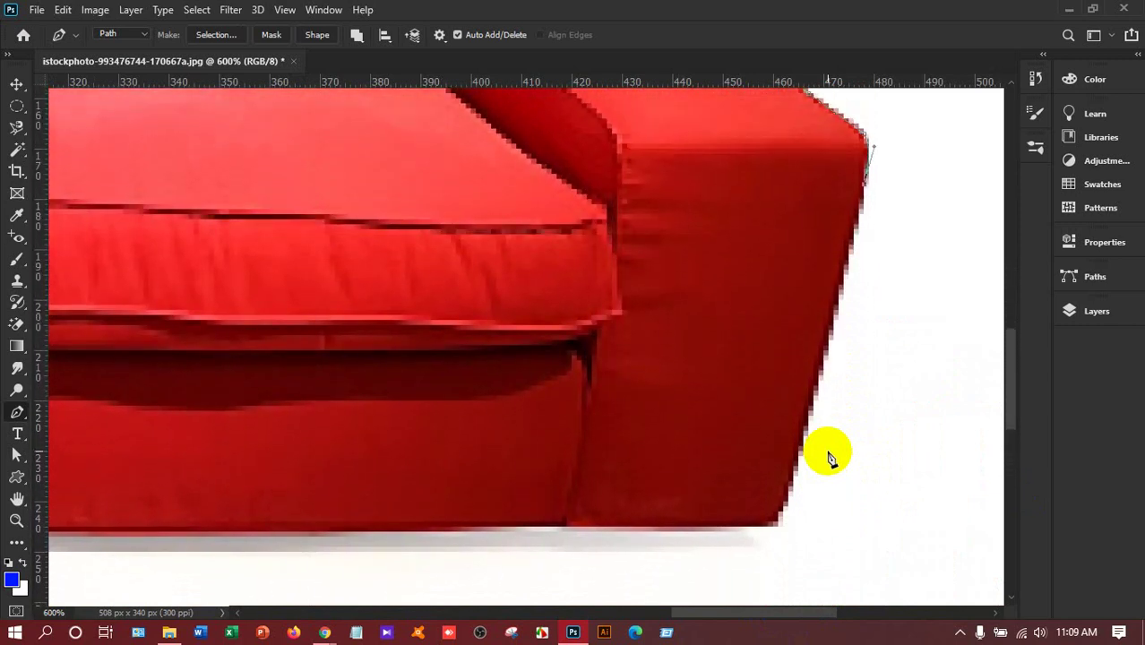
left_click(771, 525)
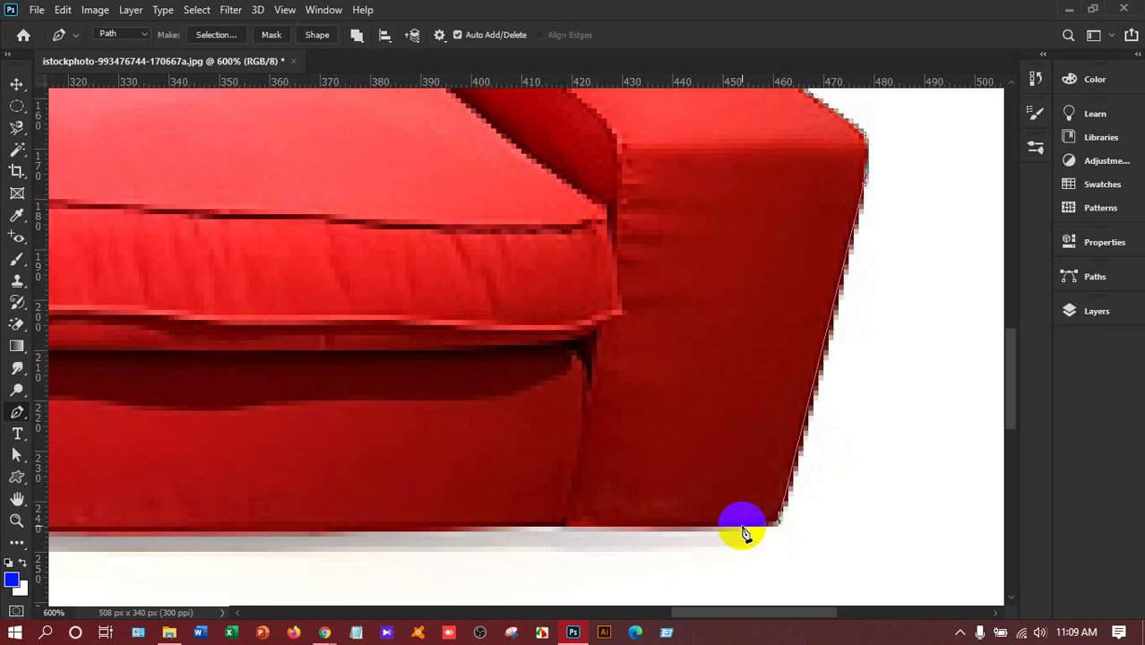
Step: Trace the bottom edge of the sofa base with widely spaced anchors, running from the right armrest past the middle
left_click(360, 532)
left_click(123, 533)
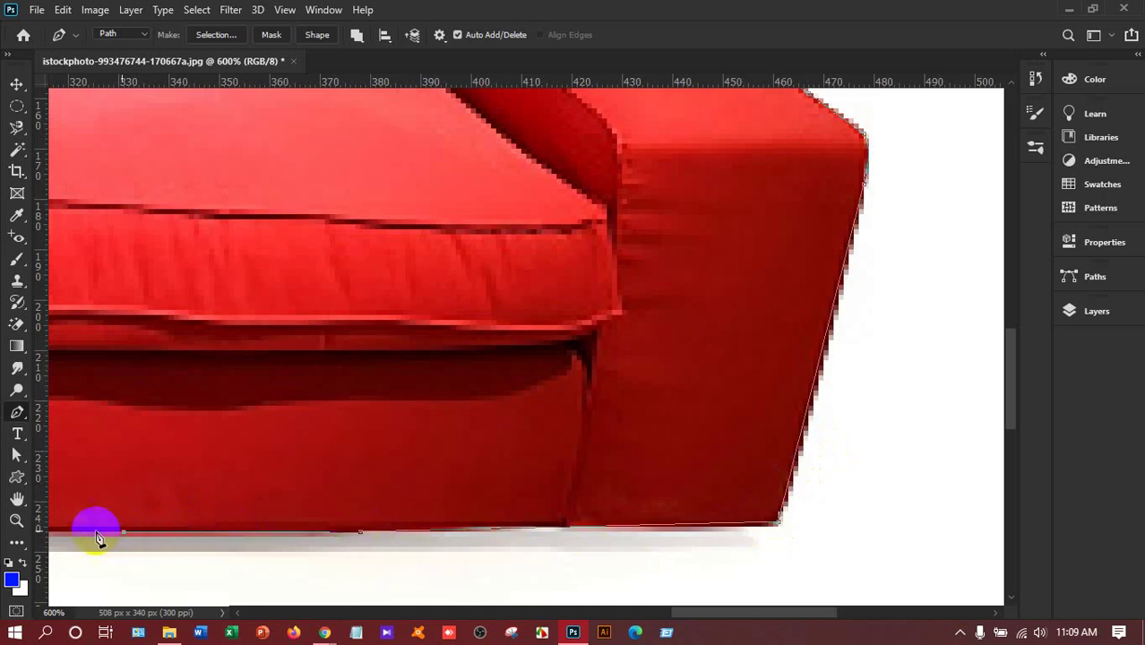
left_click_drag(708, 613, 552, 614)
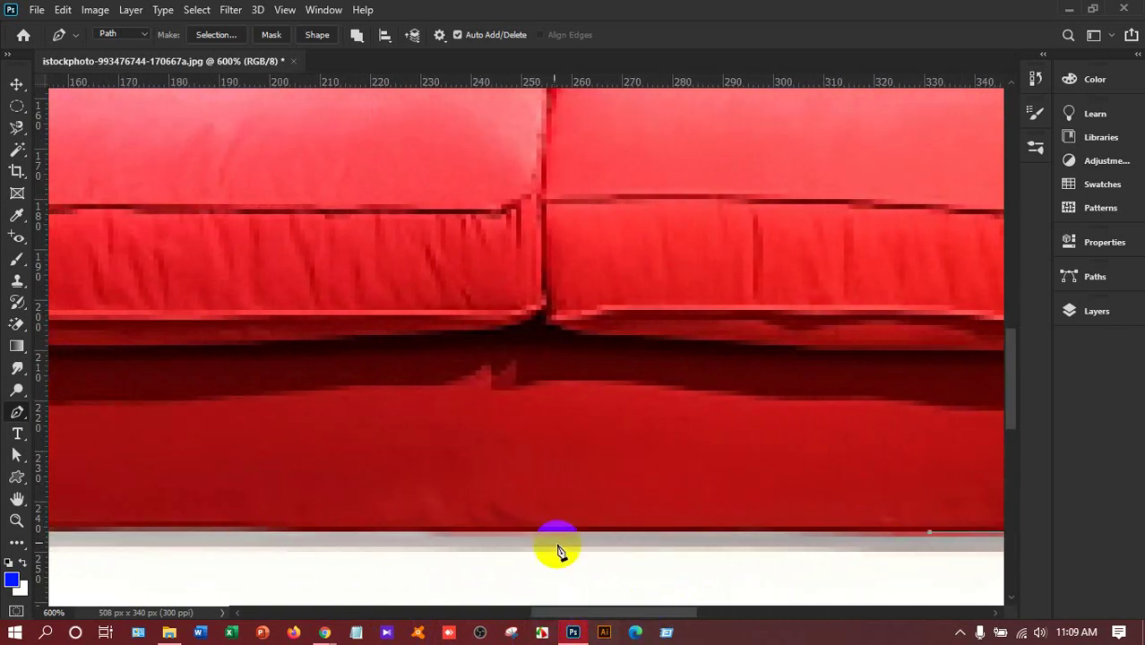
left_click(478, 530)
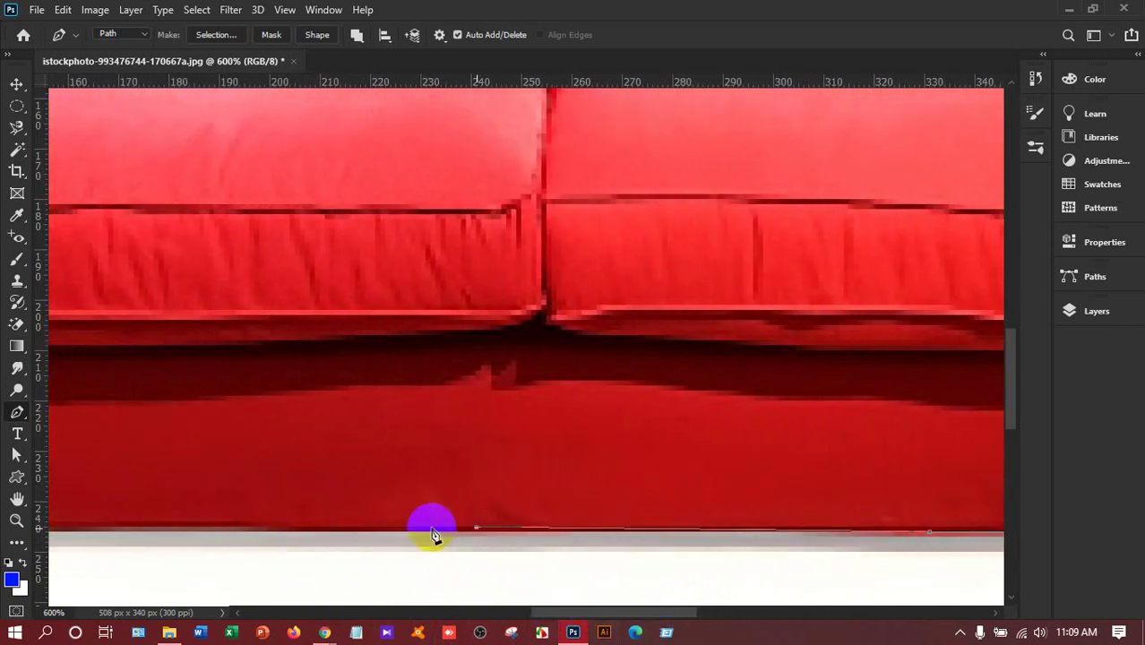
left_click(185, 529)
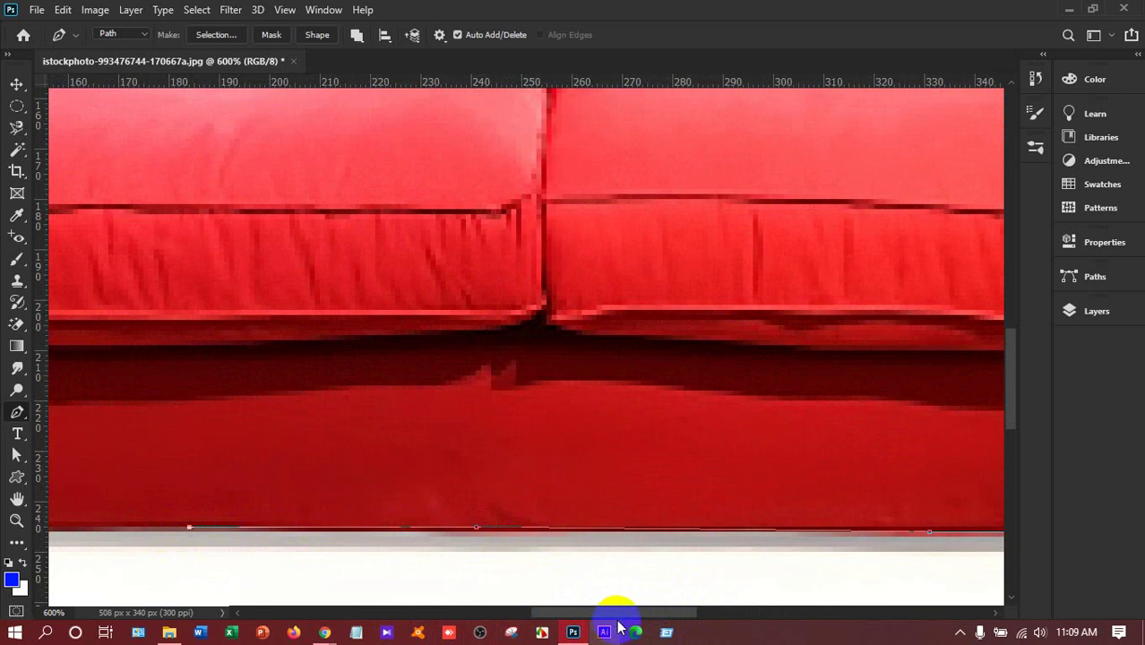
Step: Continue the path around the small notch where the base meets the left armrest and on to the armrest's outer bottom corner
left_click_drag(616, 613, 480, 614)
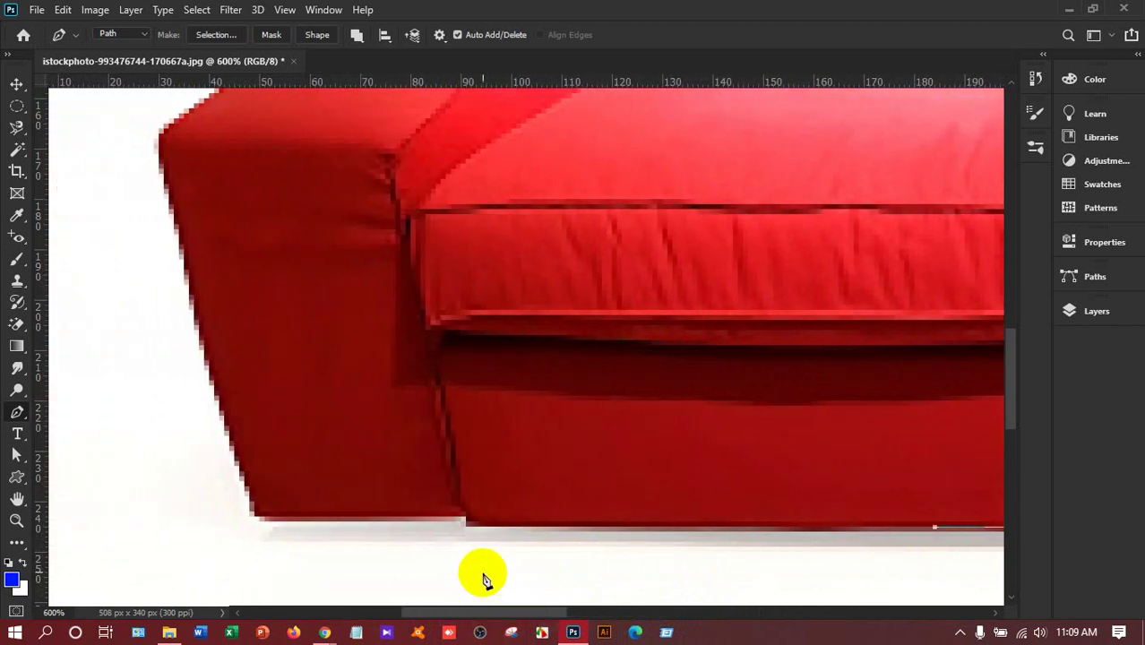
left_click(469, 524)
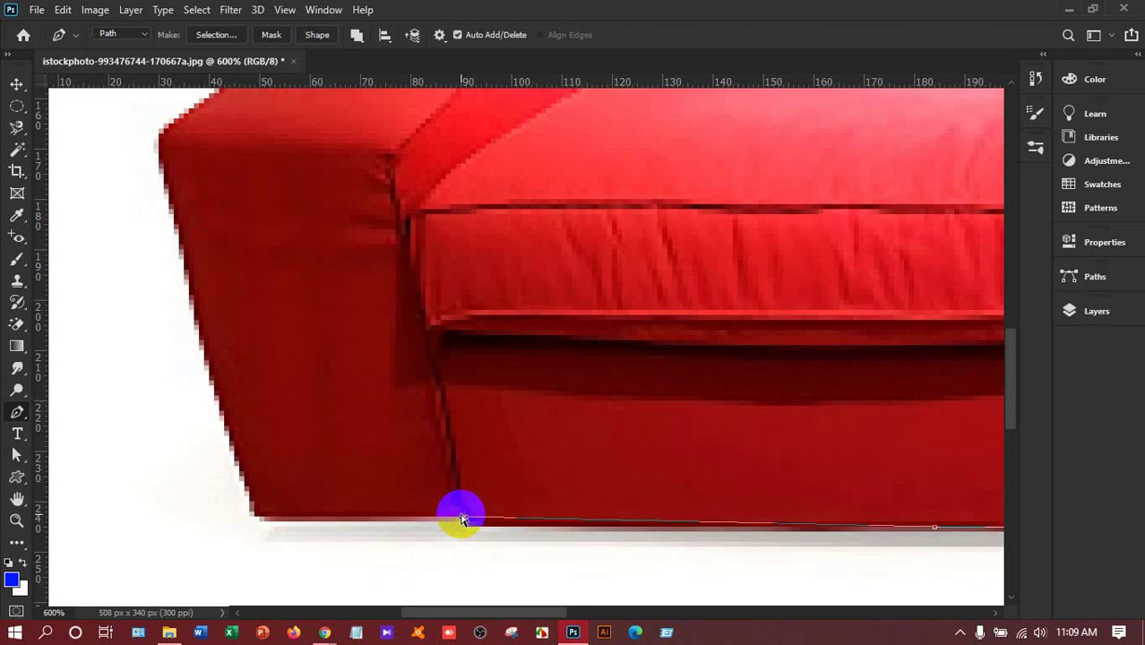
left_click(468, 524)
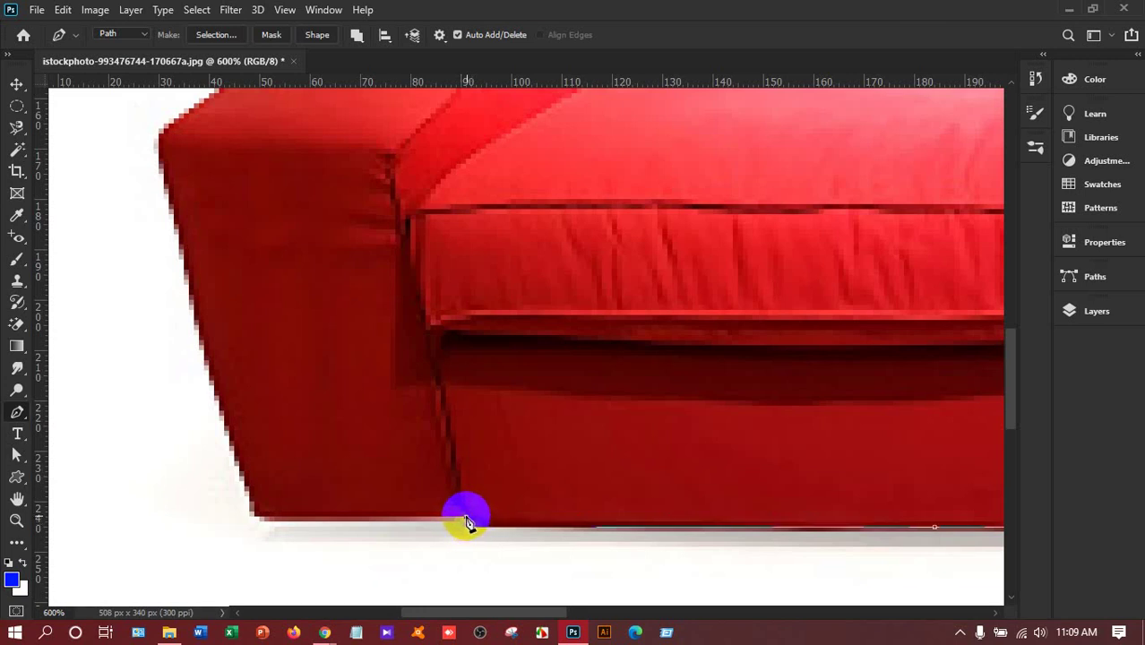
left_click(259, 518)
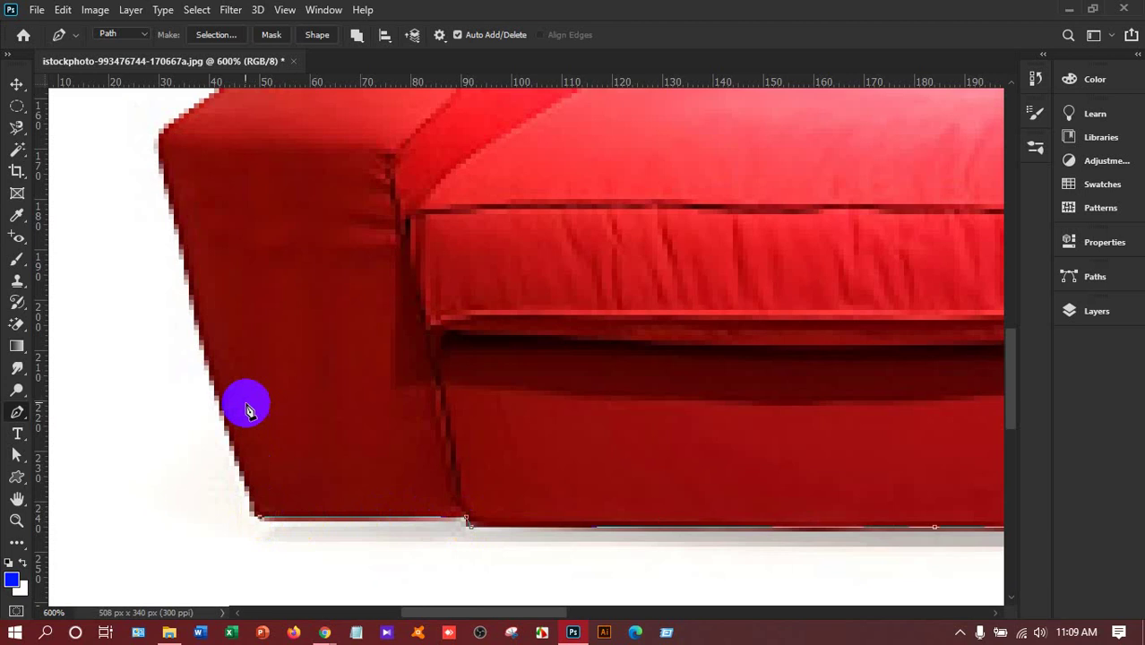
Step: Trace the left armrest's outer side upward from the bottom corner and around its front outer corner
left_click(213, 367)
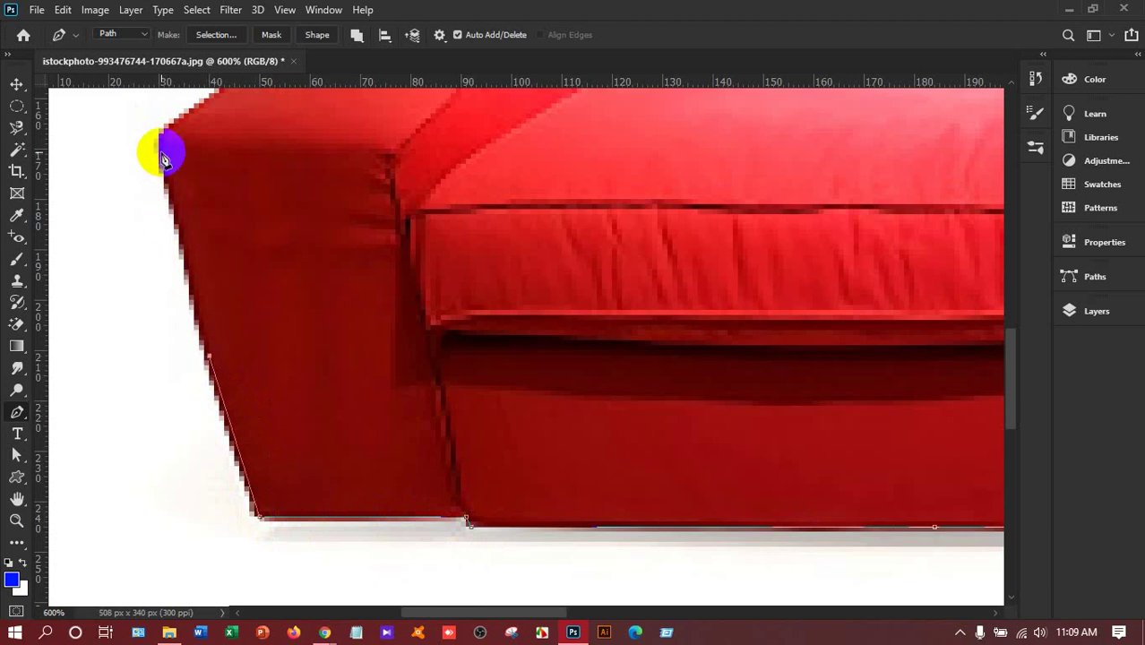
scroll(323, 311, "up", 3)
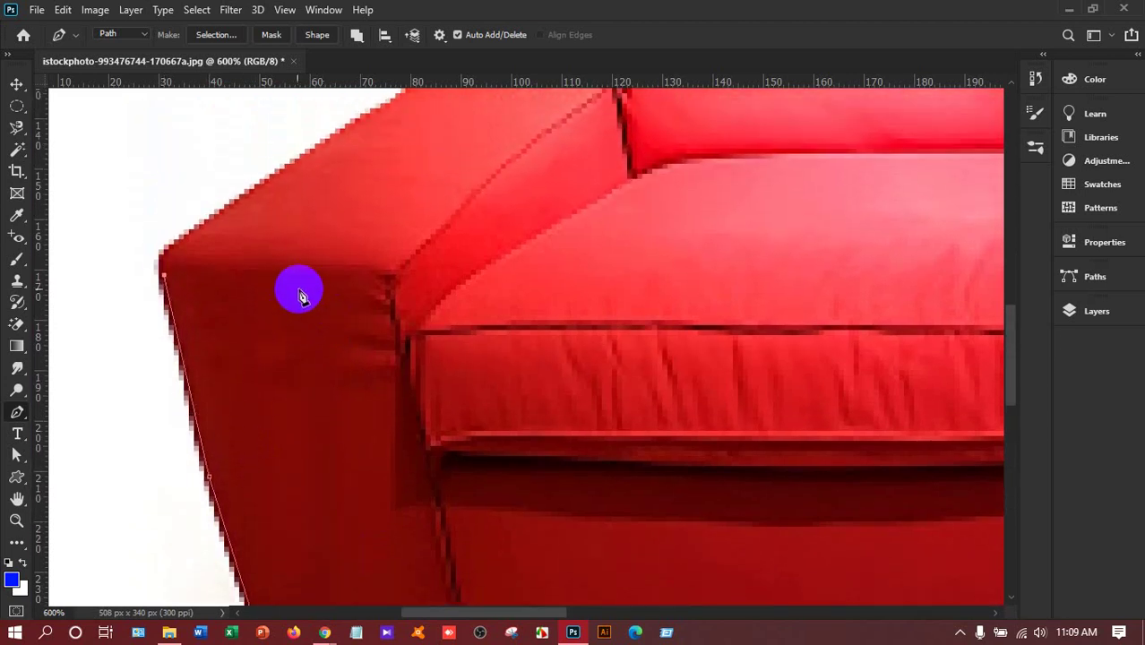
left_click(160, 267)
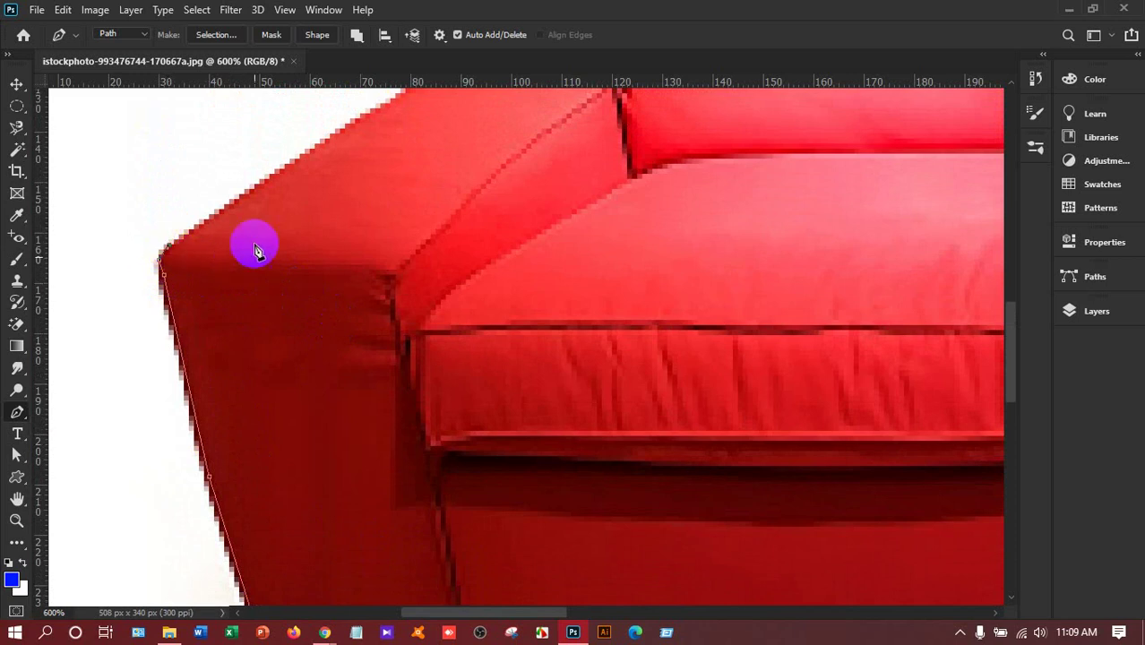
Step: Extend the path up the left armrest's sloping edge and across its flat top to the left back cushion
scroll(268, 255, "up", 3)
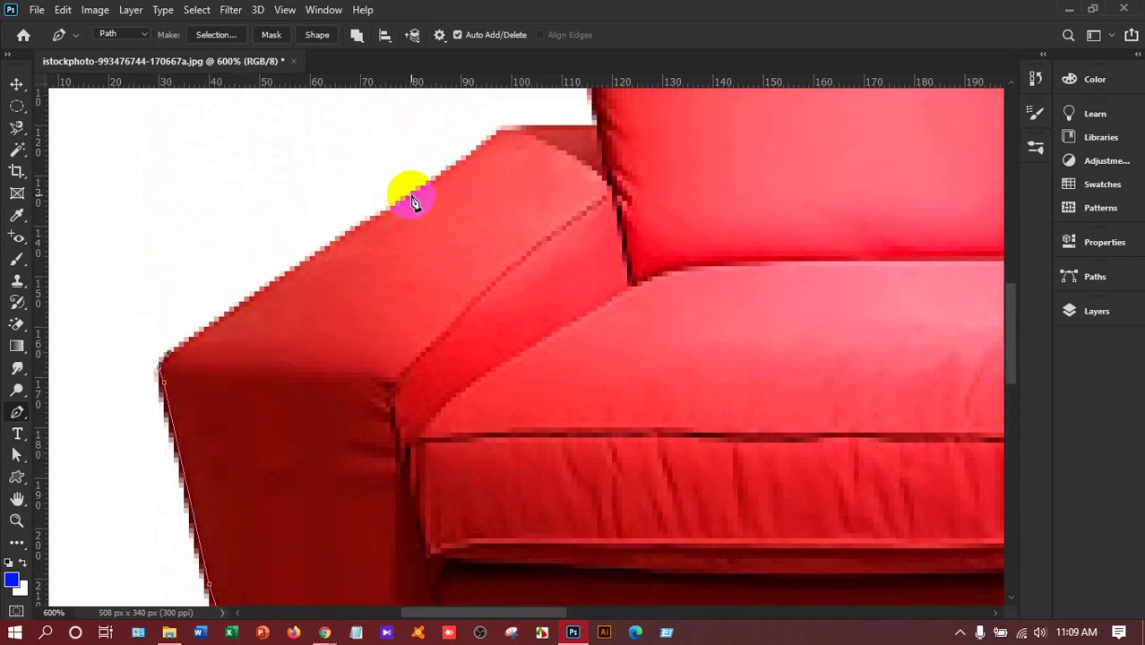
left_click(411, 195)
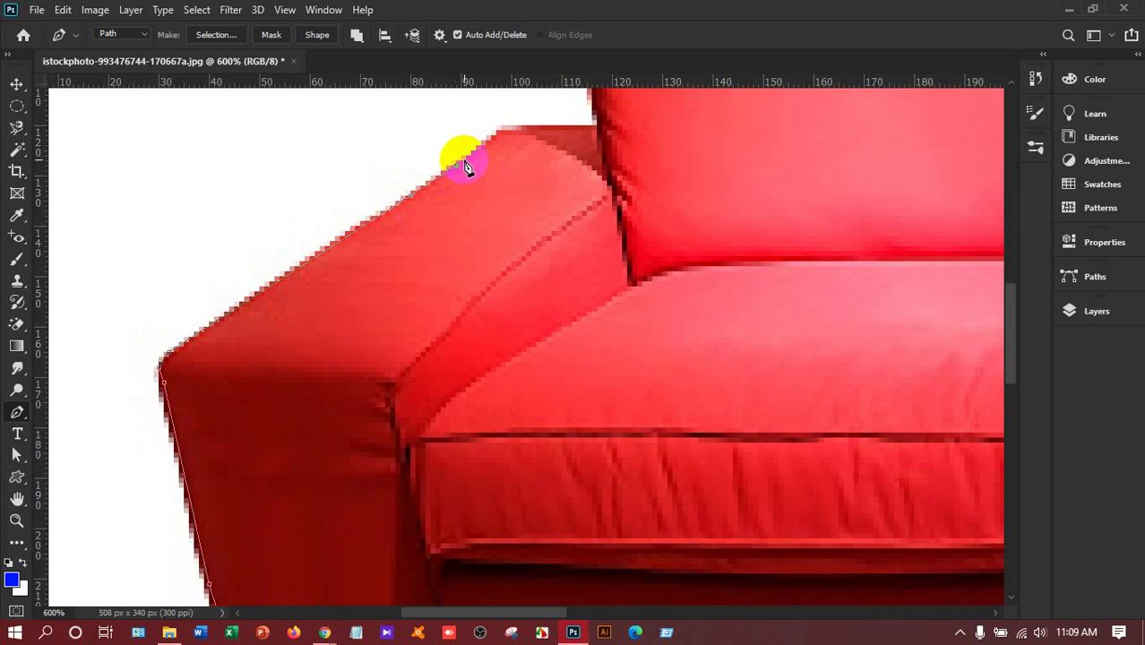
mouse_move(471, 153)
left_mouse_down()
mouse_move(542, 128)
mouse_move(591, 142)
mouse_move(599, 132)
left_mouse_up()
Step: Trace the left back cushion's outer side up to its top corner and along the first part of its top edge
scroll(599, 133, "up", 3)
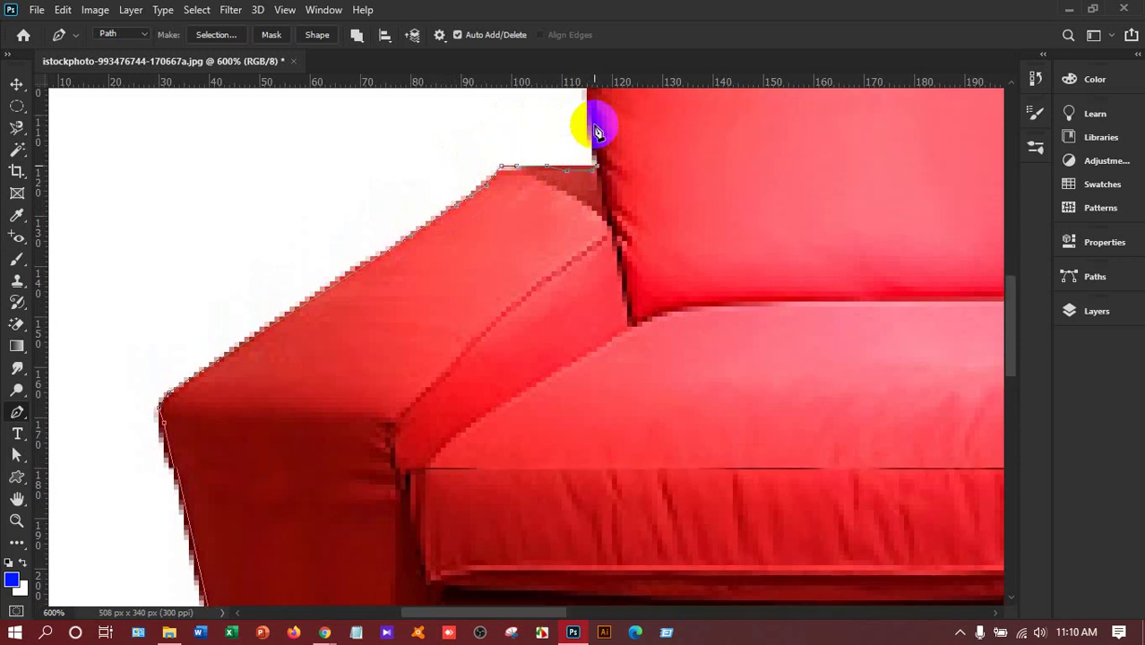
left_click_drag(596, 188, 588, 130)
scroll(588, 112, "up", 5)
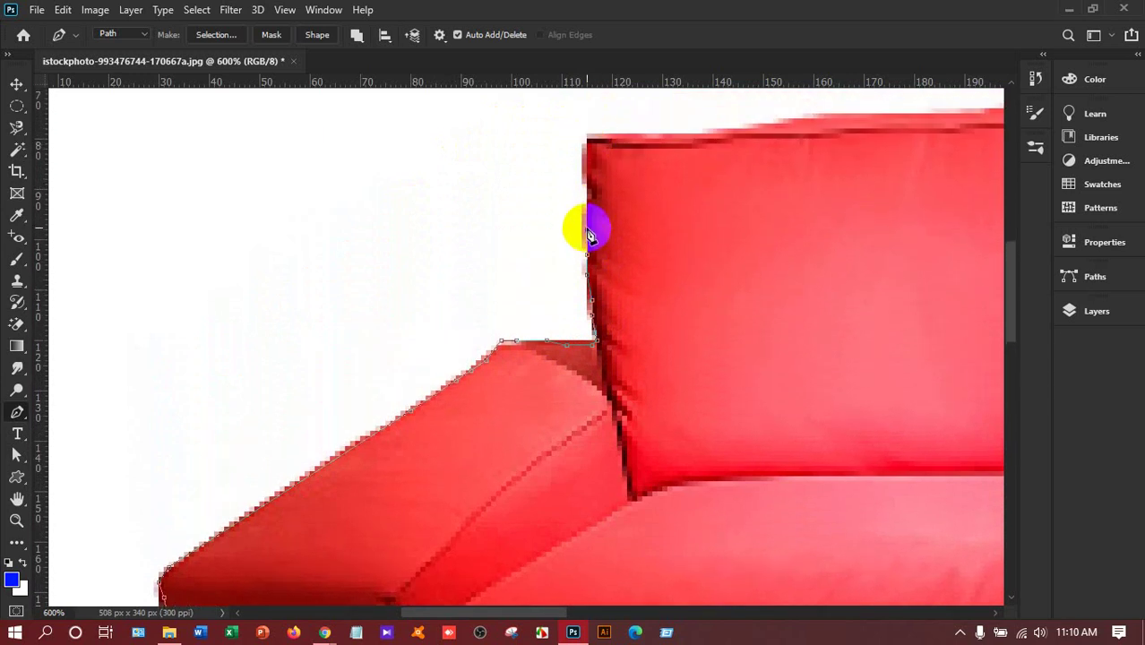
mouse_move(589, 235)
left_mouse_down()
mouse_move(588, 166)
mouse_move(627, 140)
mouse_move(780, 134)
left_mouse_up()
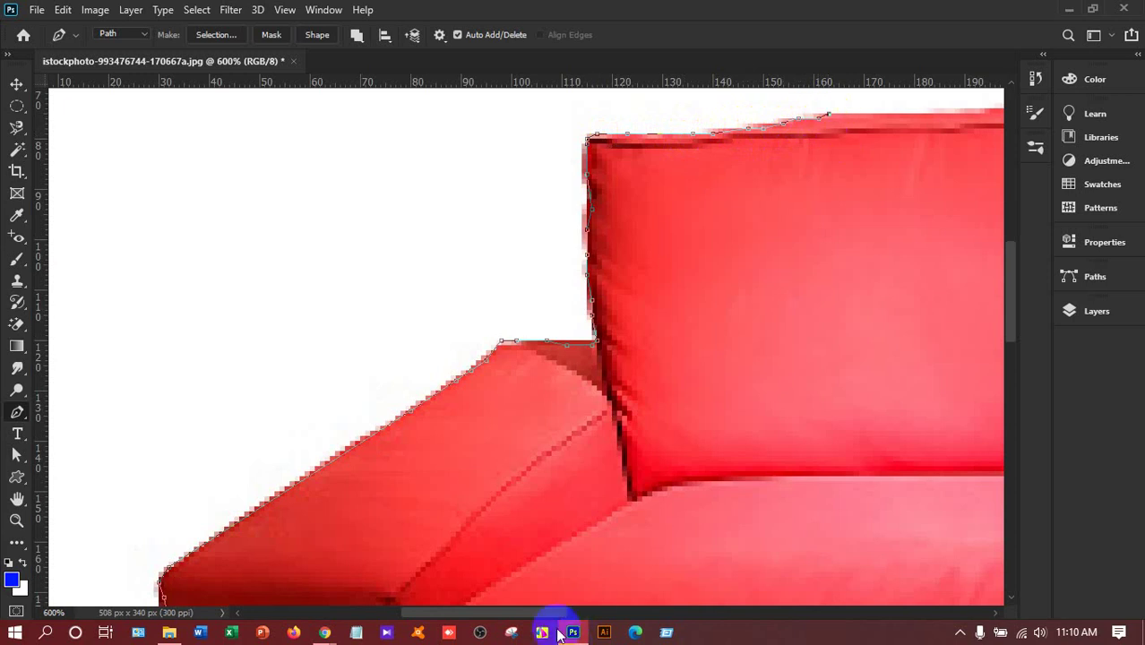
Step: Trace the rest of the left back cushion's top edge and the gap between the back cushions, returning to the path's starting corner
left_click_drag(547, 613, 631, 607)
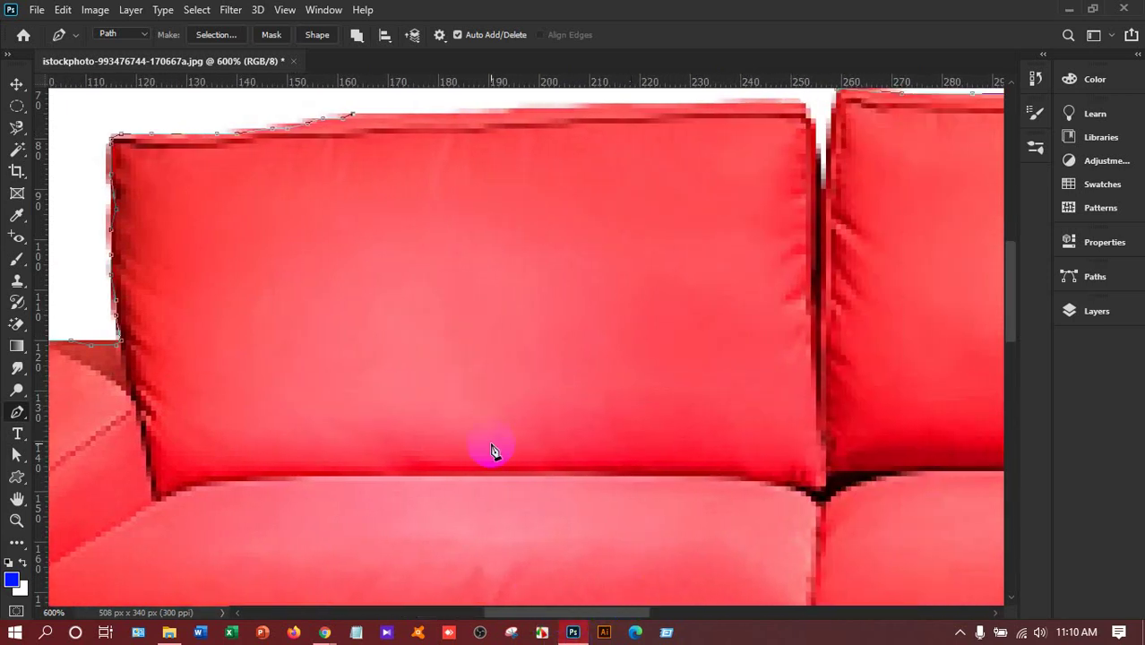
left_click(504, 109)
left_click(548, 108)
left_click(579, 108)
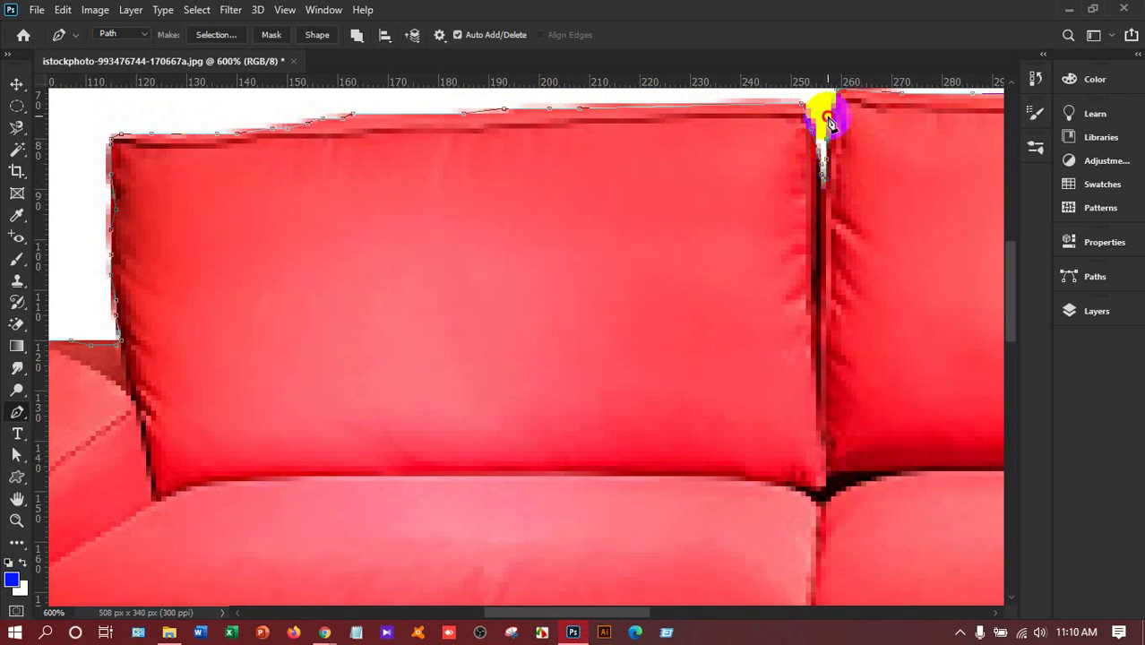
scroll(833, 107, "up", 1)
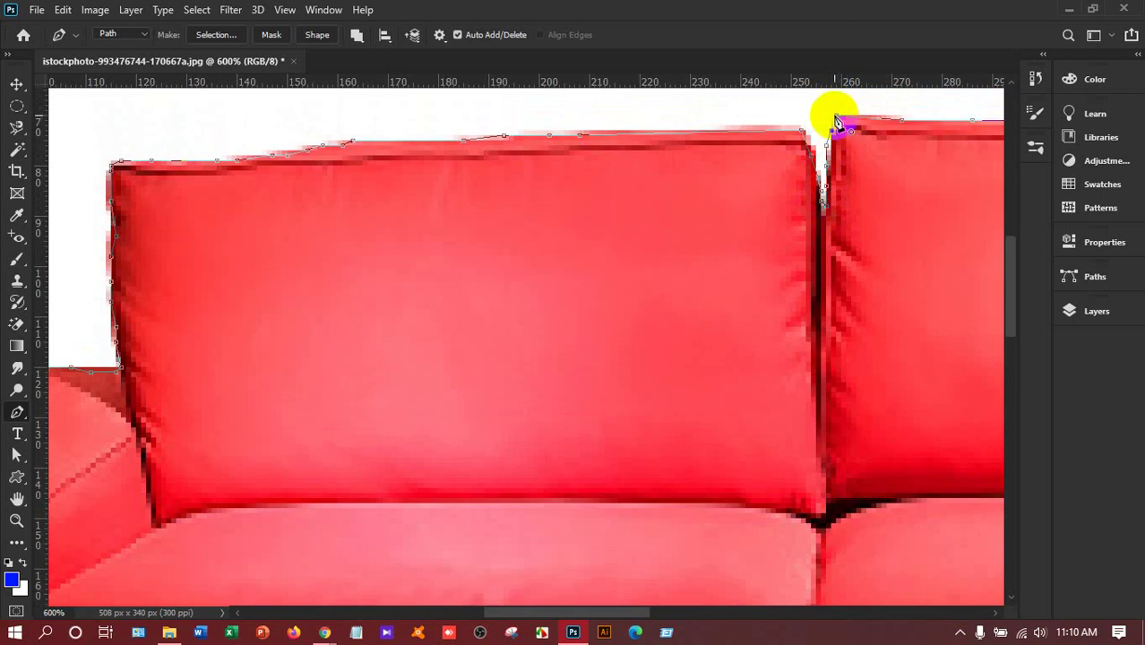
left_click_drag(837, 118, 853, 145)
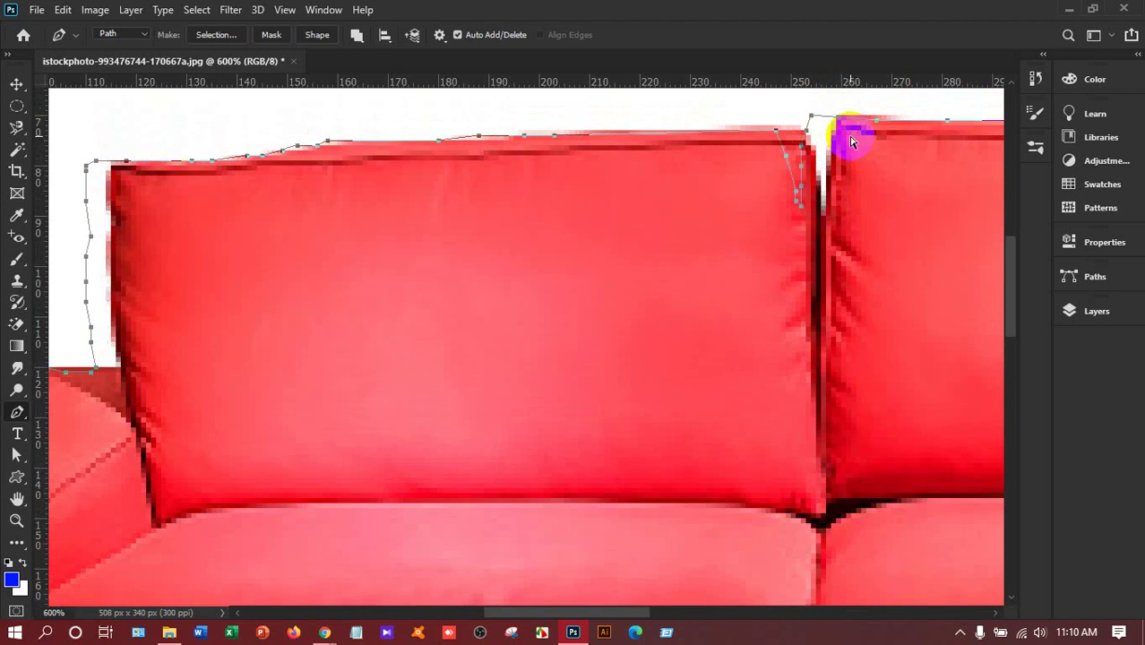
key("ctrl+0")
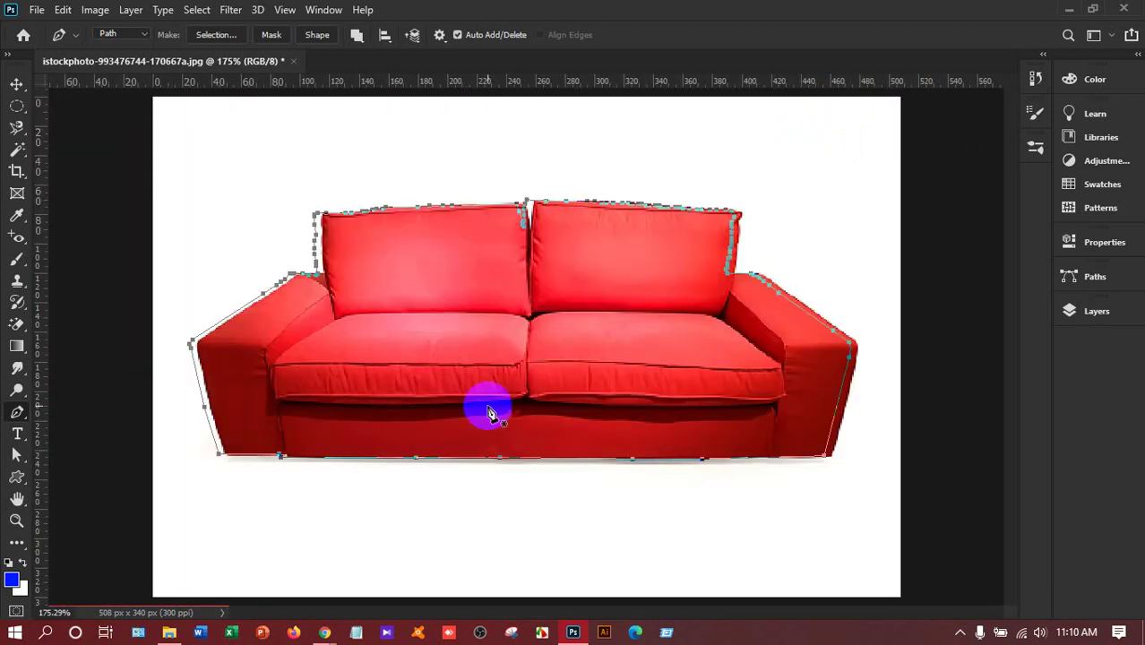
right_click(417, 354)
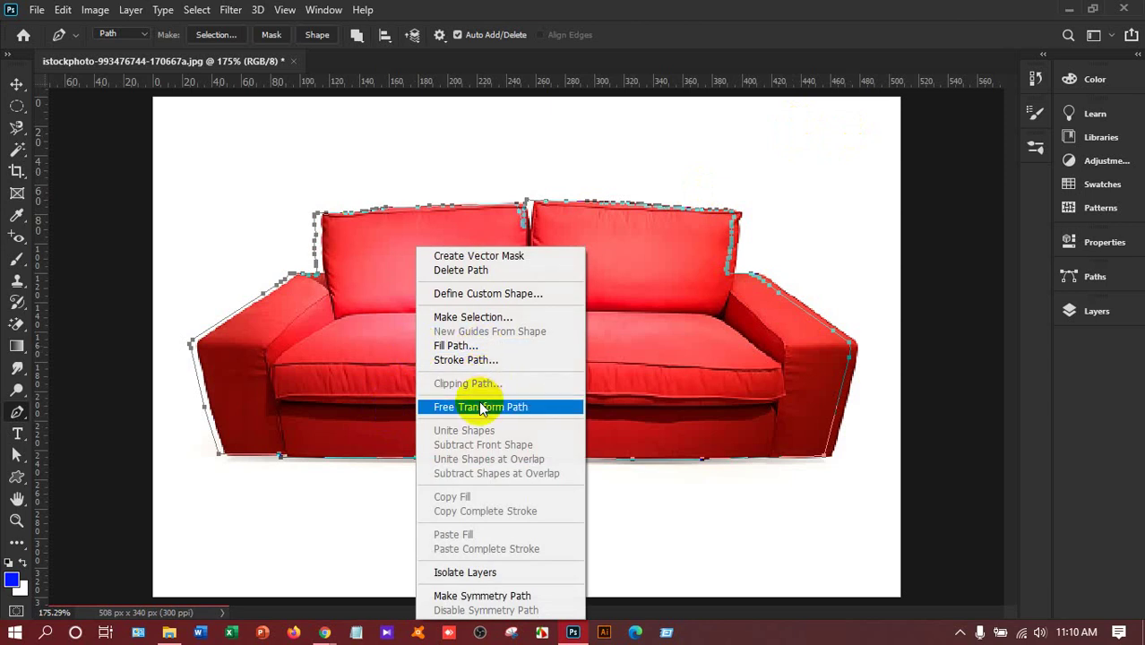
left_click(497, 317)
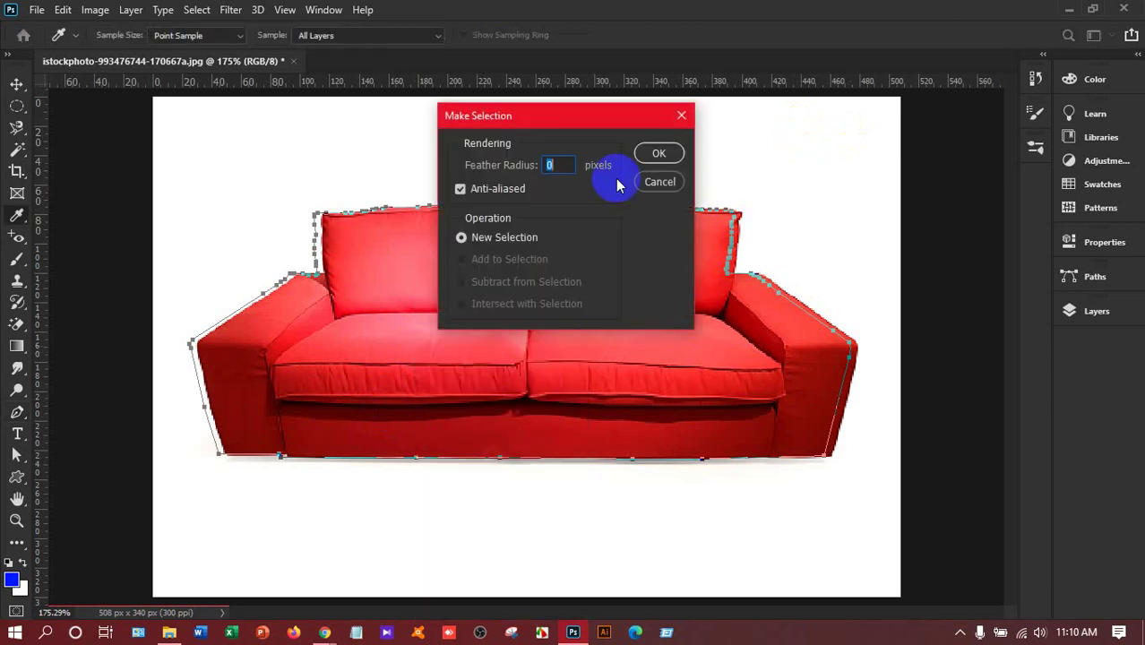
left_click(660, 153)
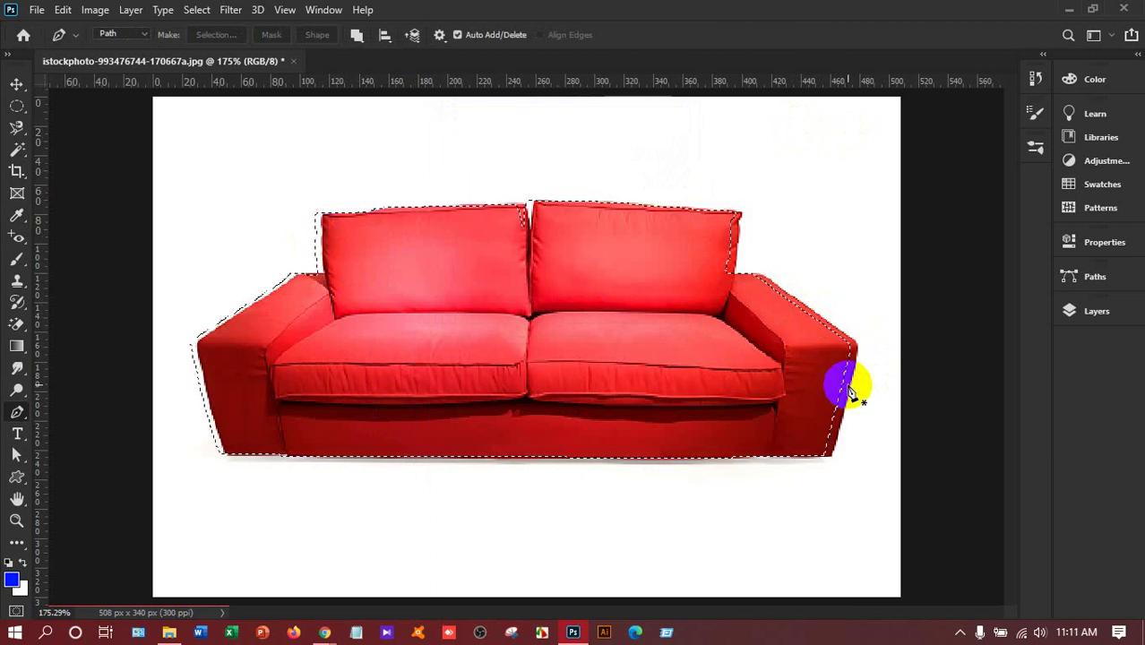
key("ctrl+z")
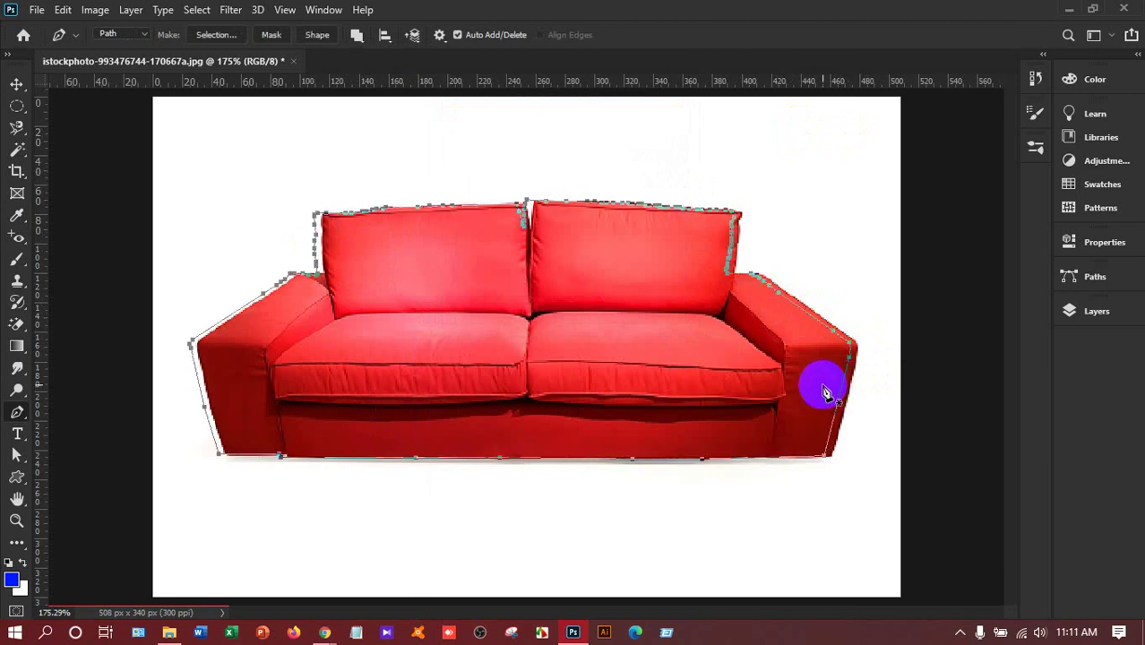
key("ctrl+Return")
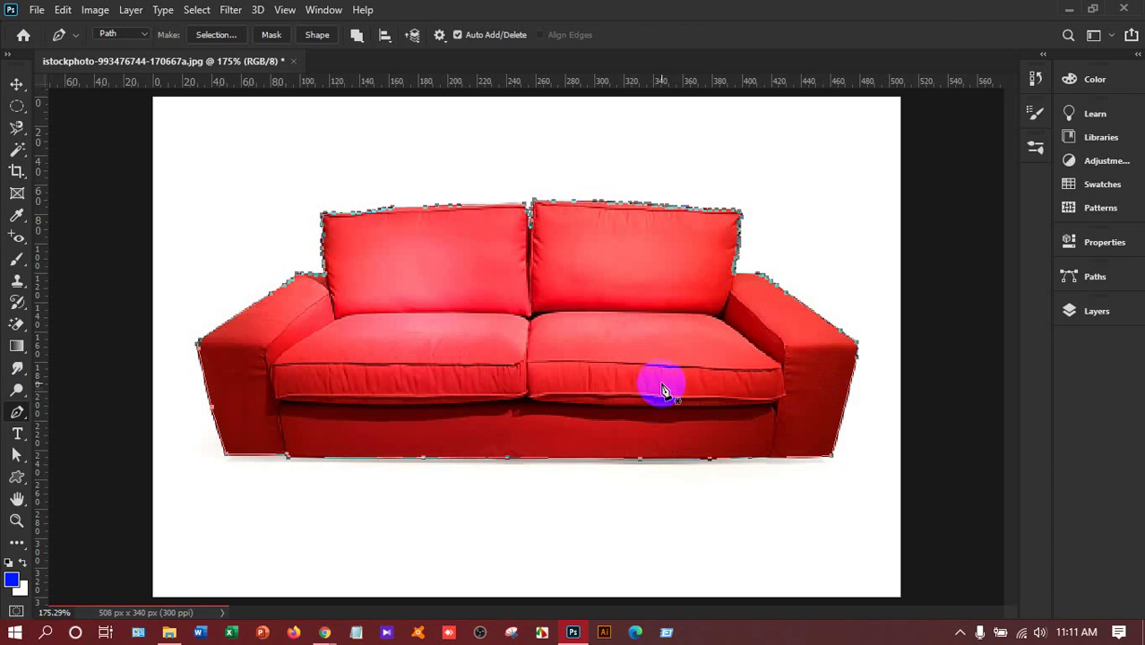
Step: Convert the sofa outline path into a new anti-aliased selection with a feather radius of 0 pixels
right_click(505, 326)
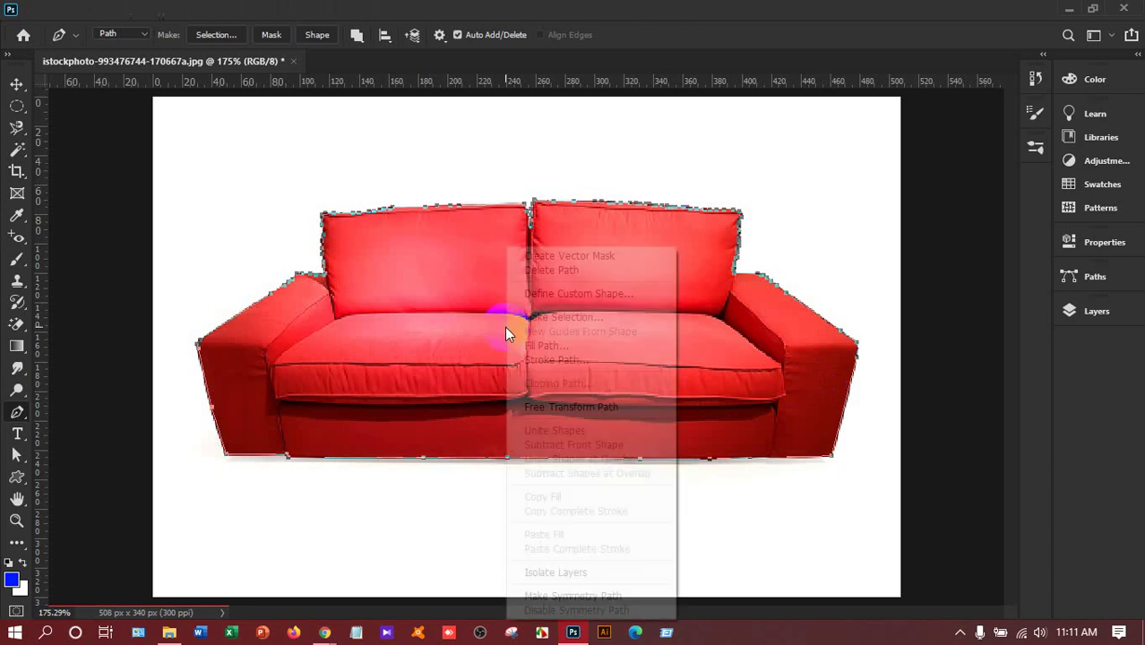
left_click(566, 318)
left_click(654, 155)
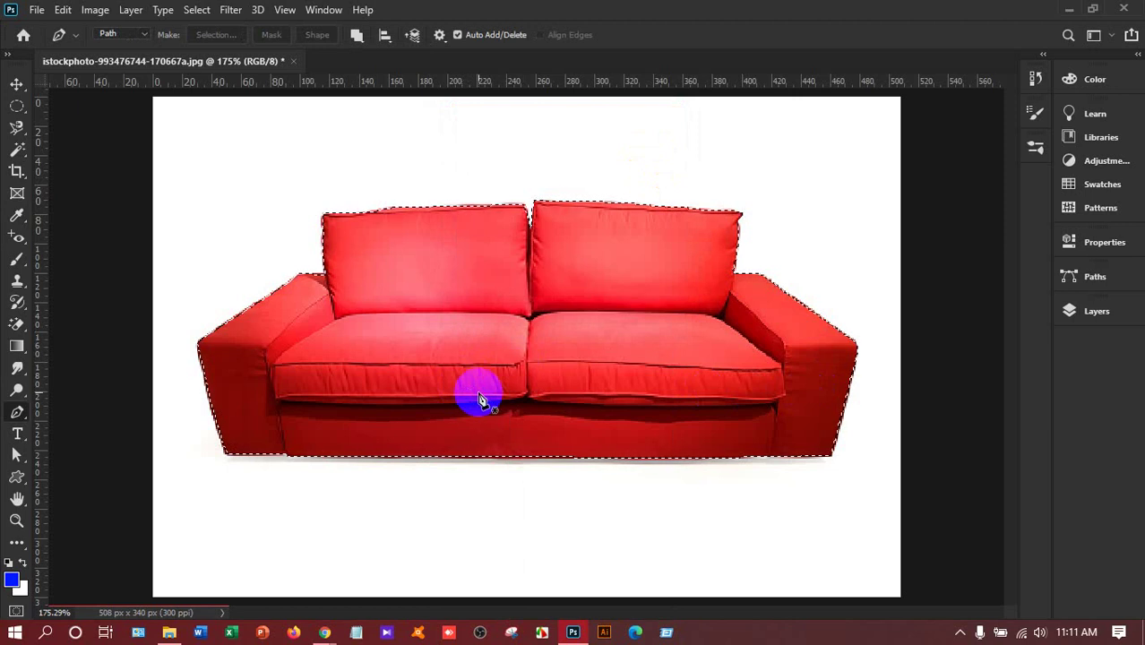
Step: Unlock the Background layer and delete the white area around the sofa by inverting the selection
left_click(1081, 311)
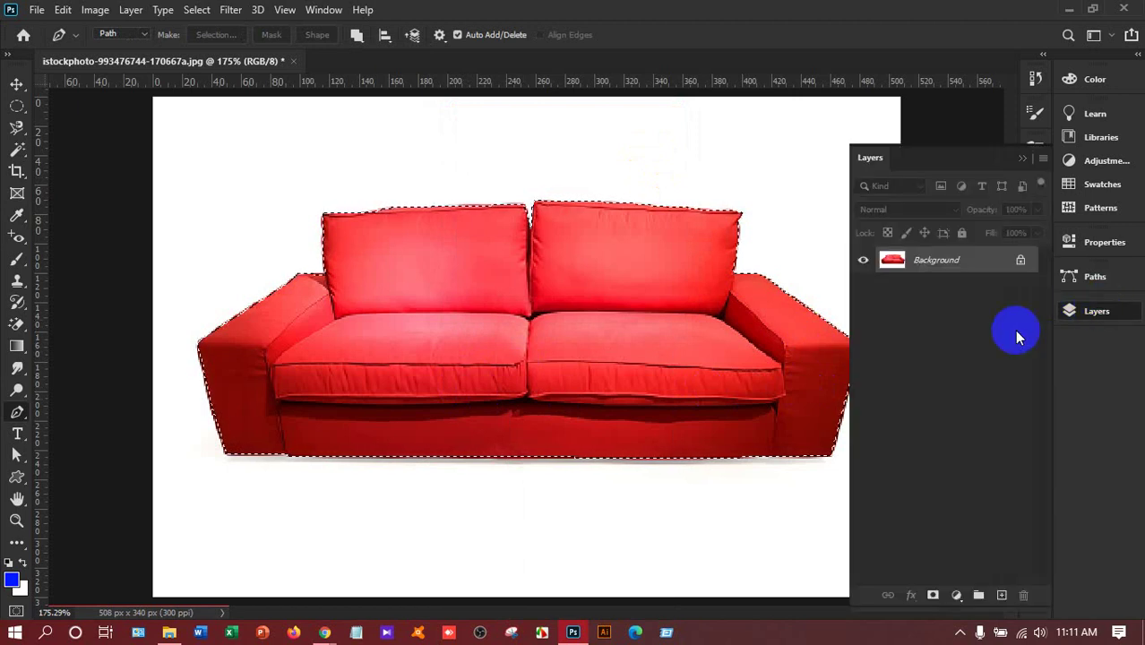
left_click(1021, 259)
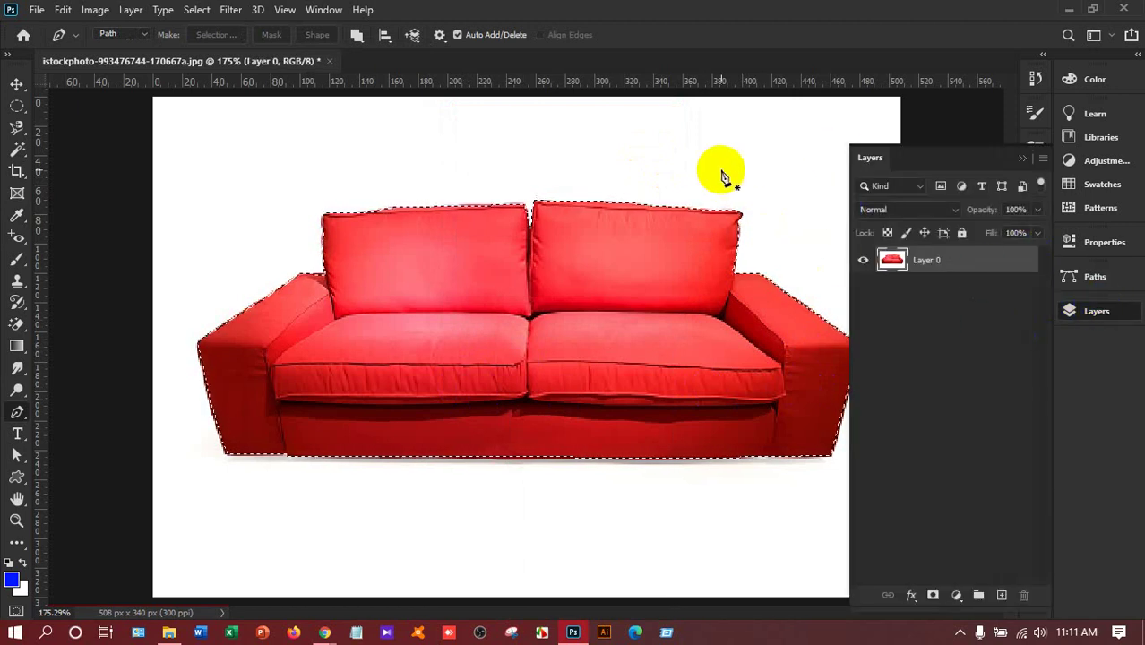
left_click(197, 10)
left_click(228, 75)
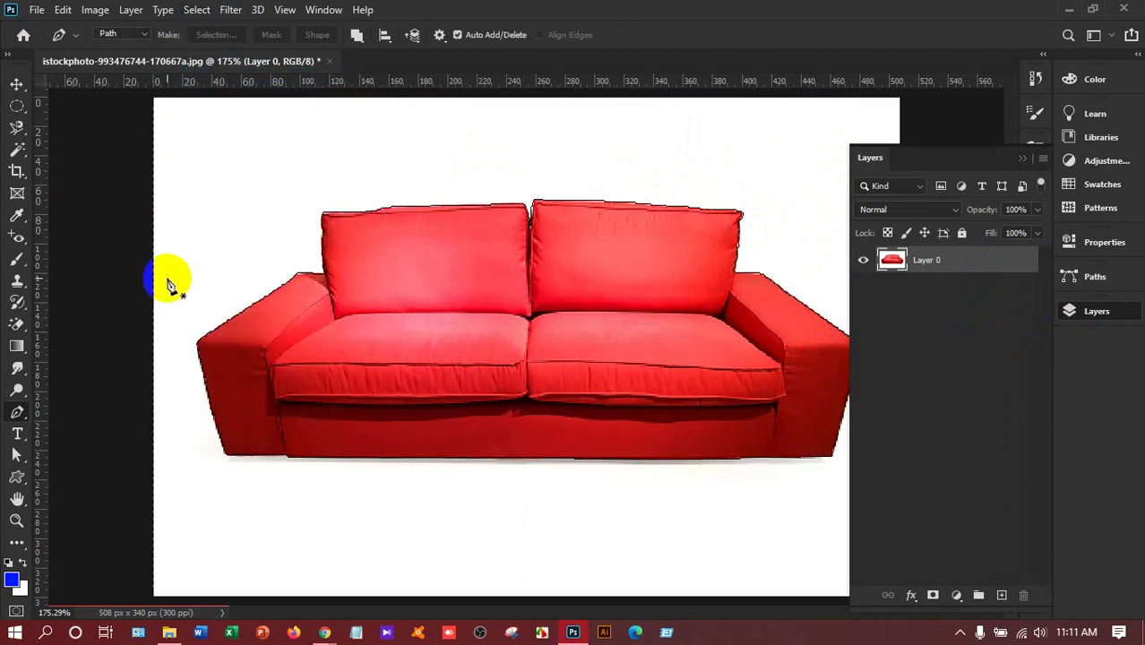
key("Delete")
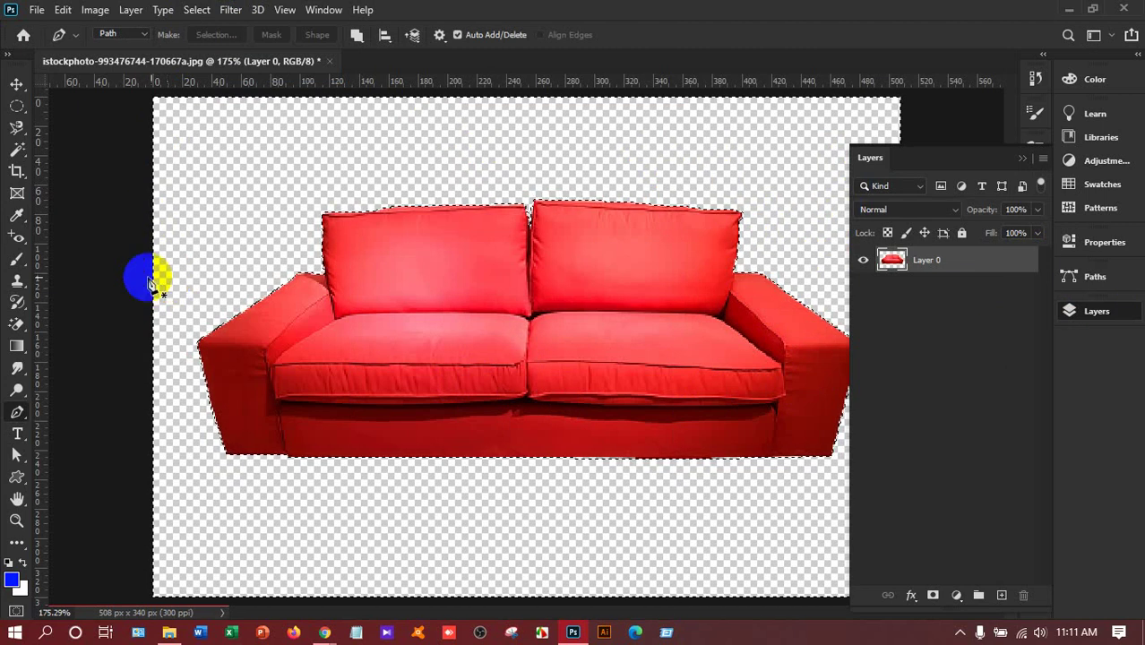
left_click_drag(1002, 257, 1002, 593)
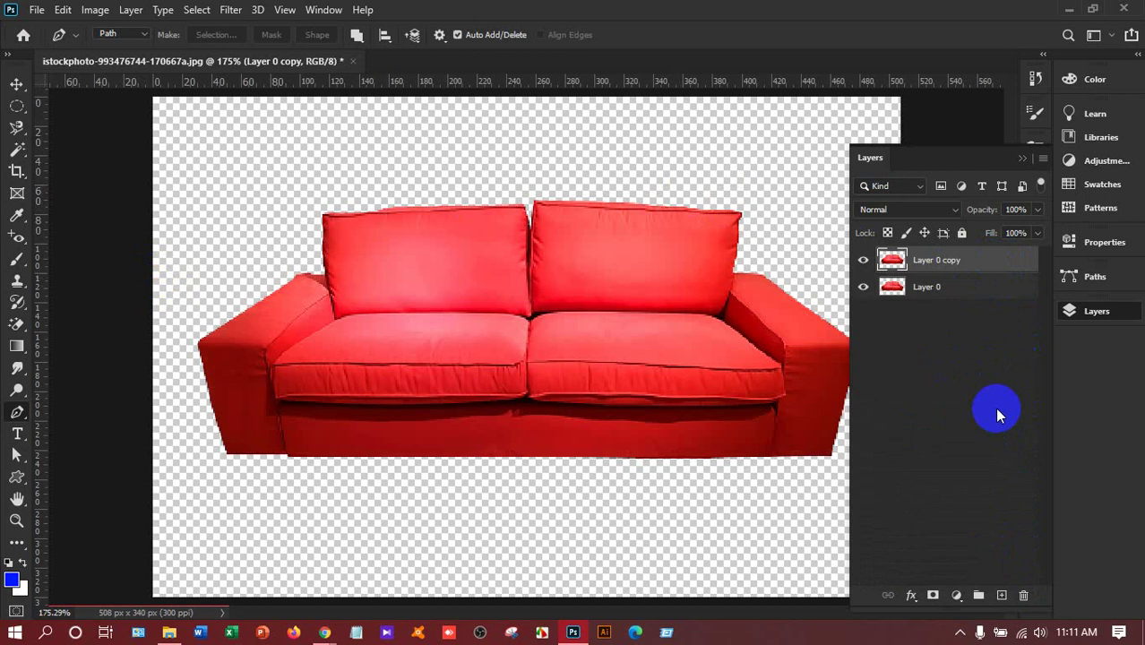
key("Delete")
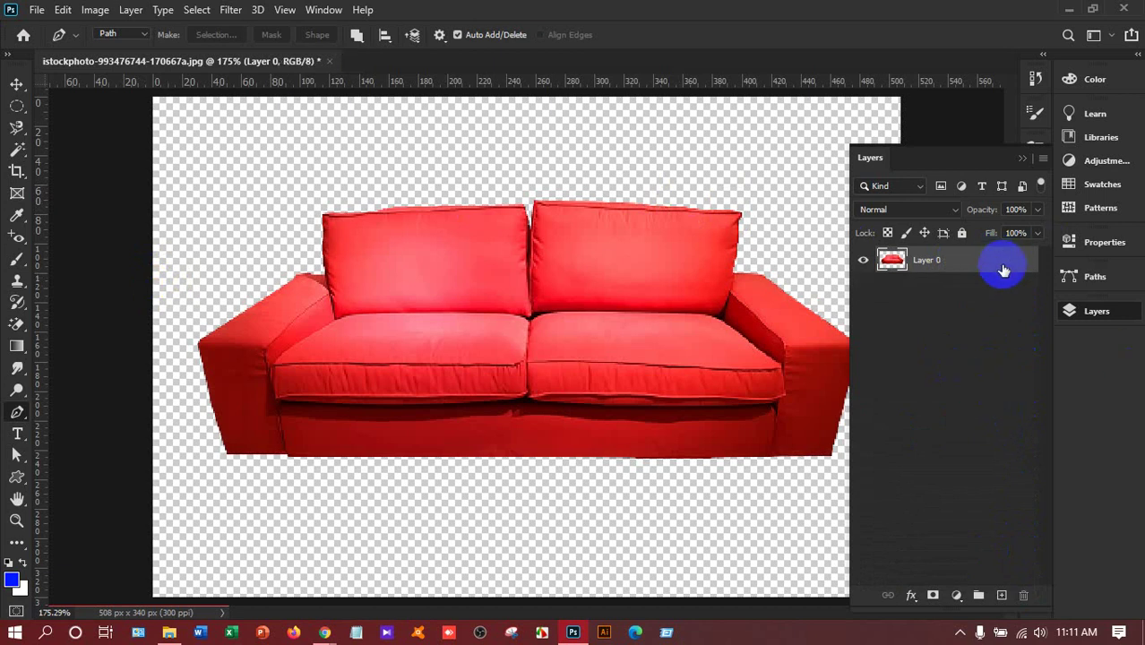
left_click_drag(1006, 272, 1003, 593)
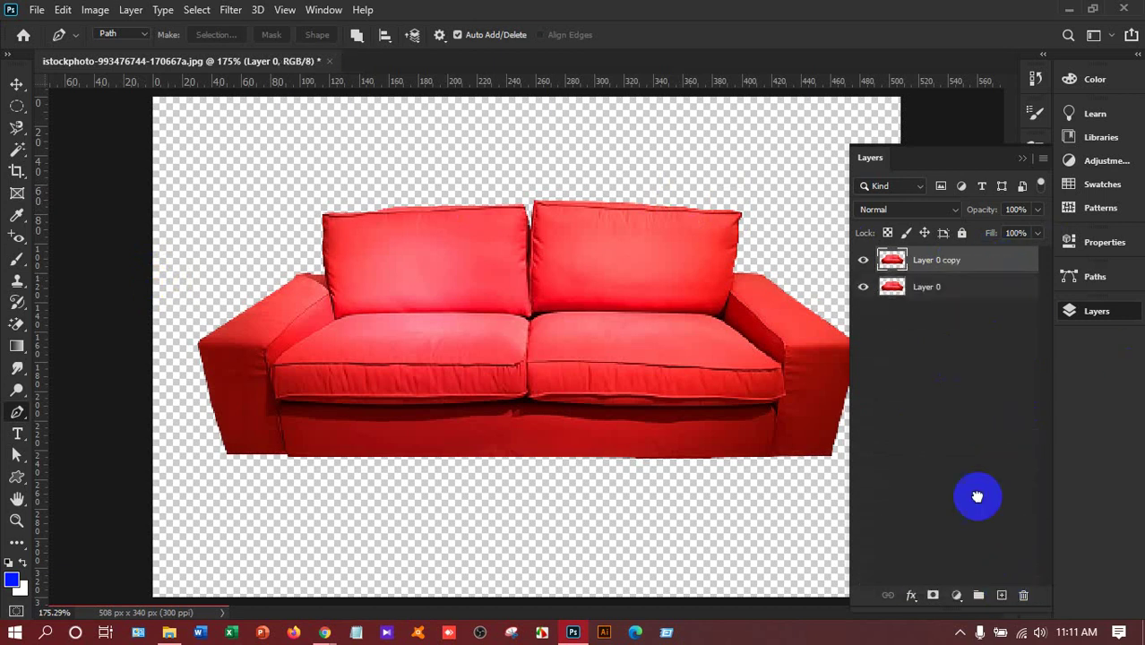
Step: Add a new layer filled with the blue foreground colour and place it beneath the sofa layer
left_click(1003, 596)
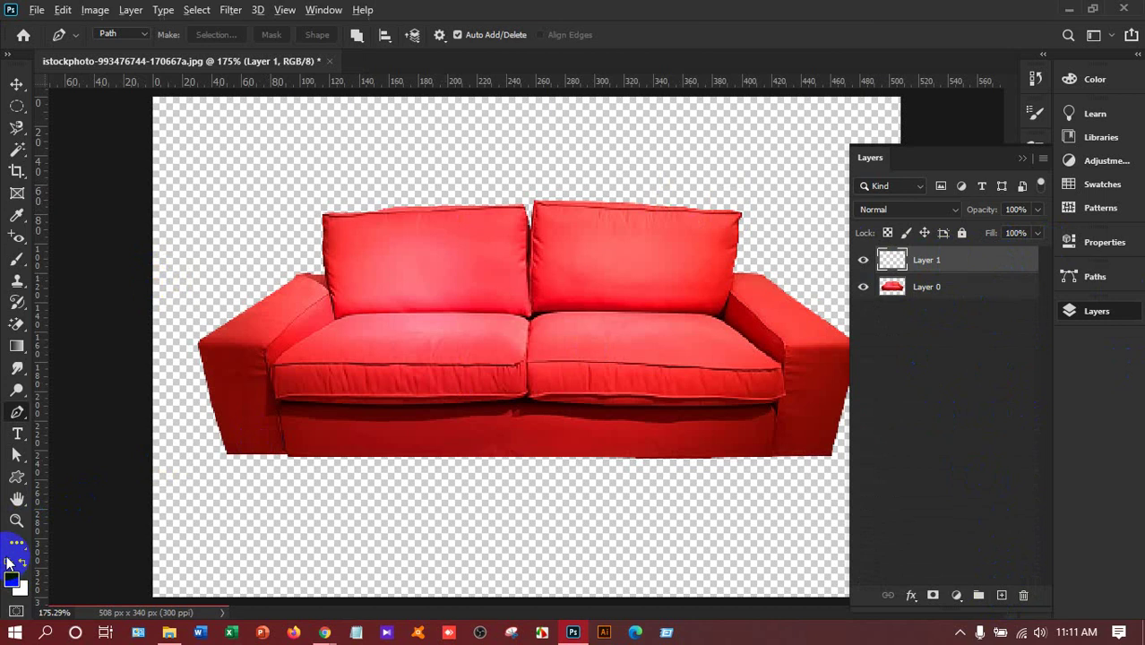
key("alt+BackSpace")
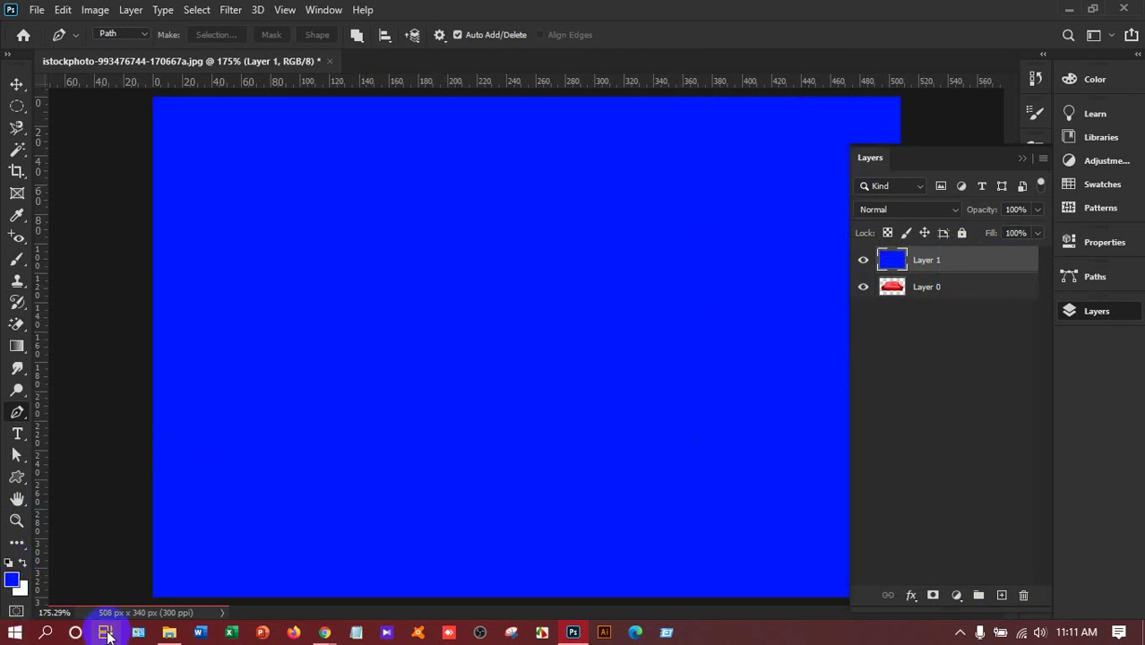
key("d")
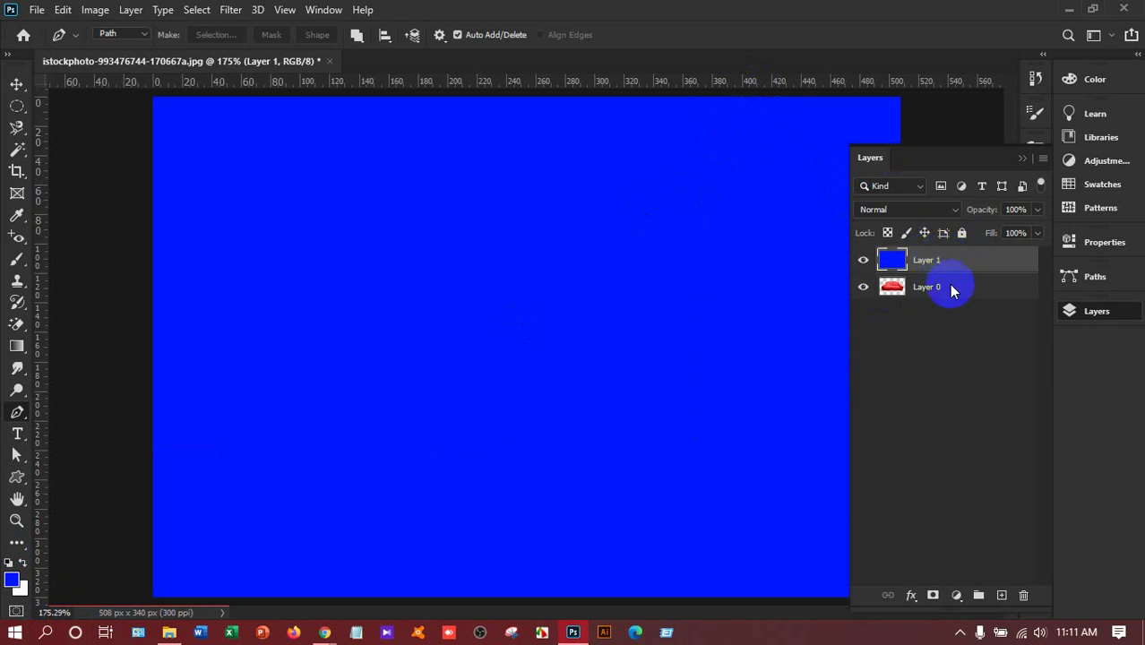
left_click_drag(956, 260, 946, 300)
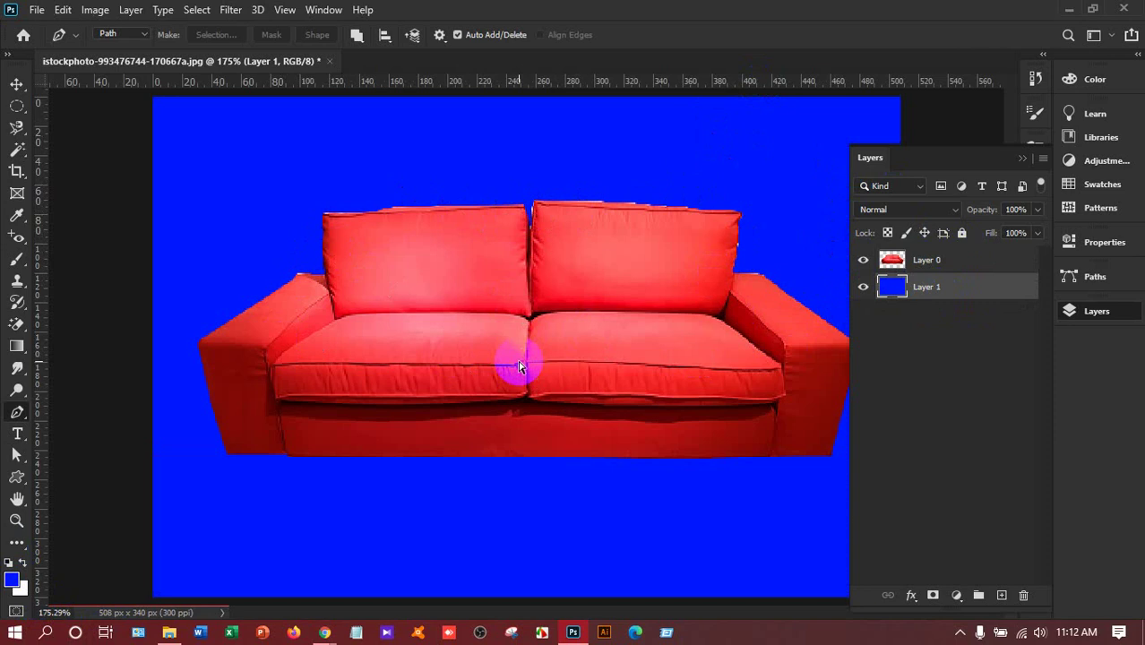
Step: Erase the white fringe above the left armrest's flat top on Layer 0 using a rectangular marquee selection
key("ctrl+plus")
key("ctrl+plus")
key("ctrl+plus")
key("ctrl+plus")
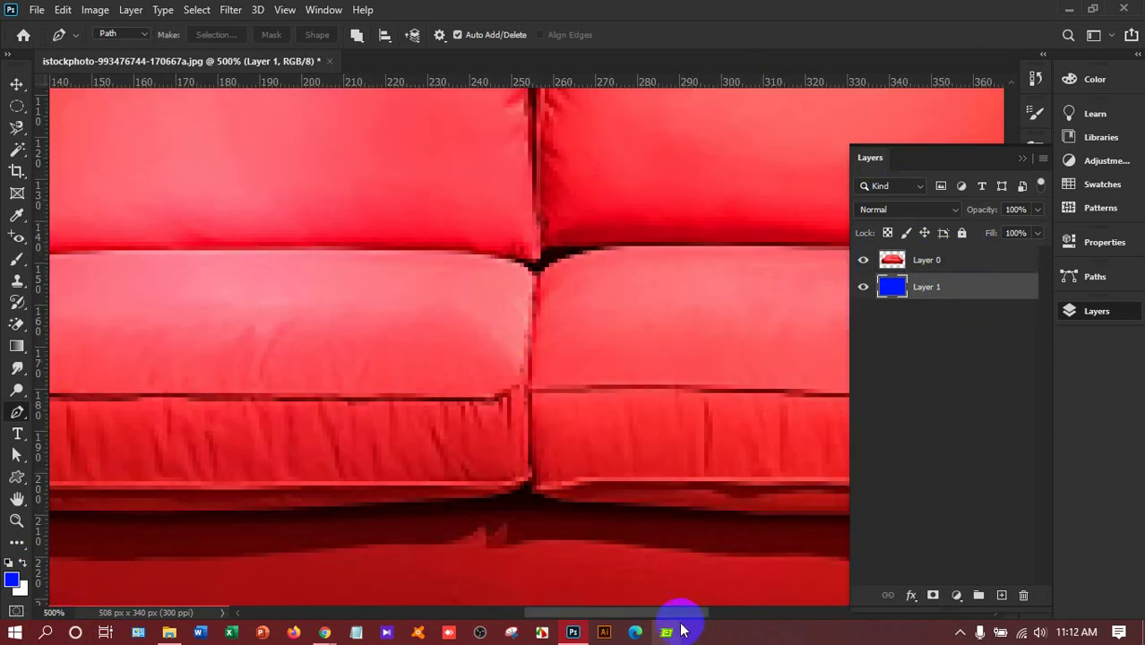
left_click_drag(677, 622, 567, 611)
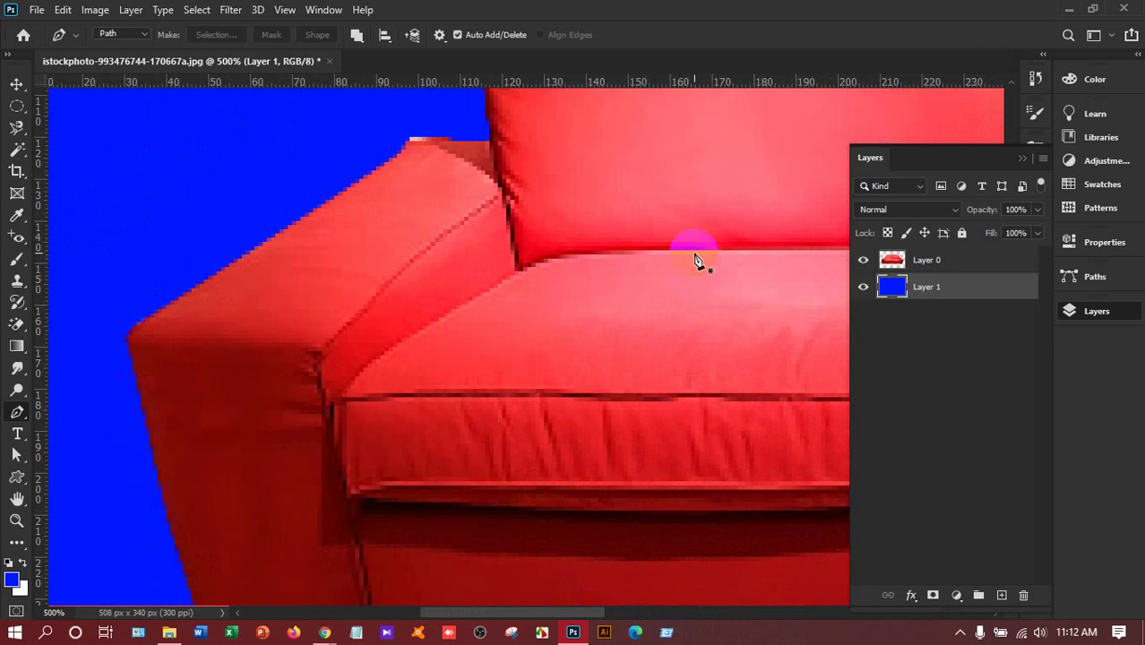
left_click_drag(891, 266, 931, 272)
left_click(17, 106)
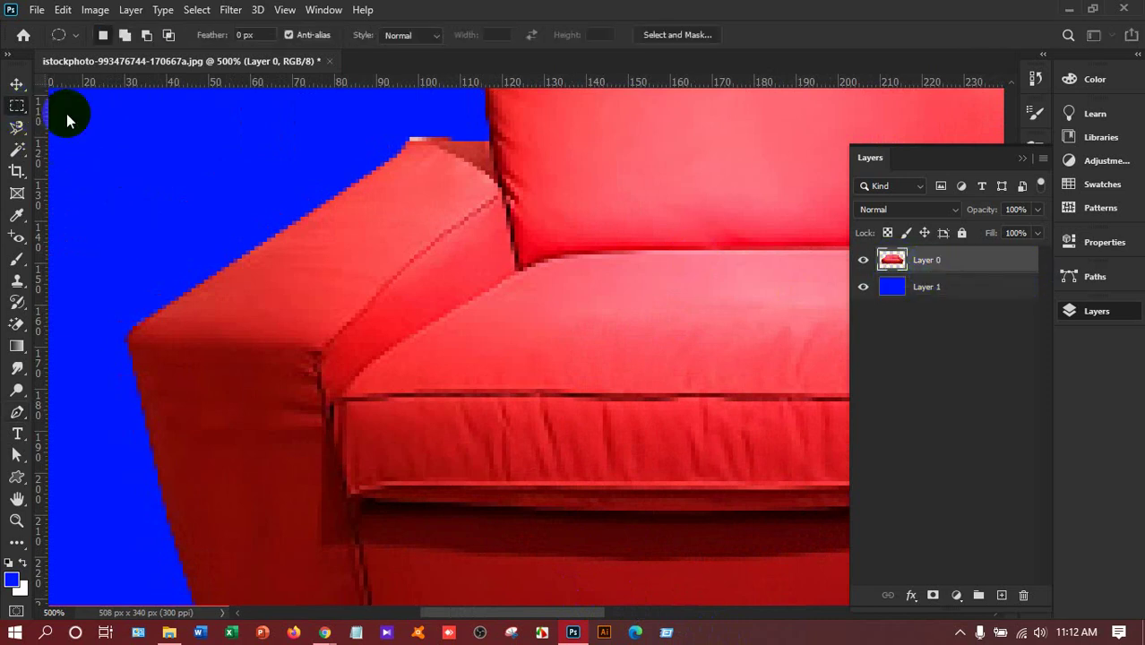
left_click_drag(389, 122, 465, 137)
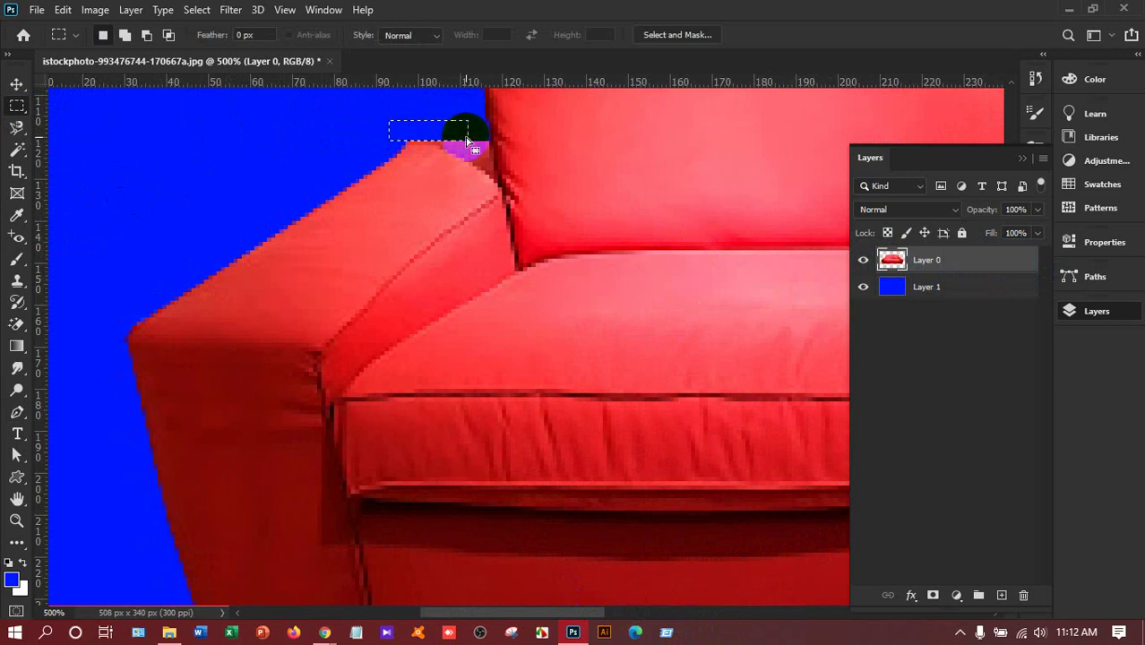
Step: Try to select the white fringe along the right back cushion's top edge with a rectangular marquee
left_click_drag(527, 617, 634, 618)
scroll(511, 340, "up", 3)
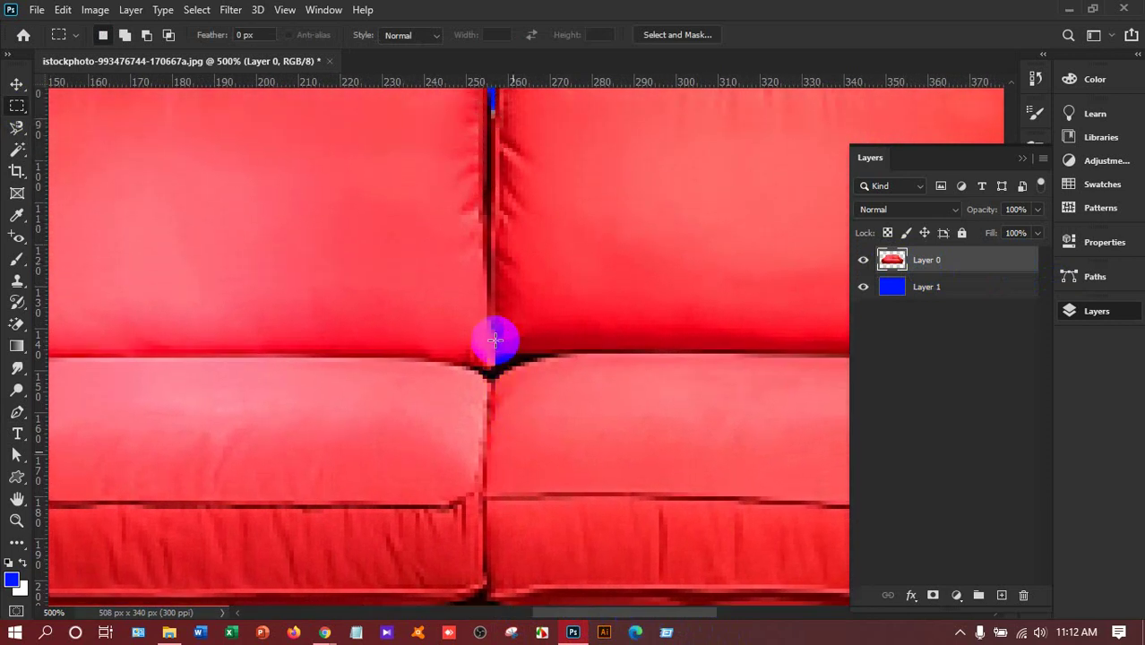
scroll(495, 340, "up", 3)
scroll(521, 268, "up", 3)
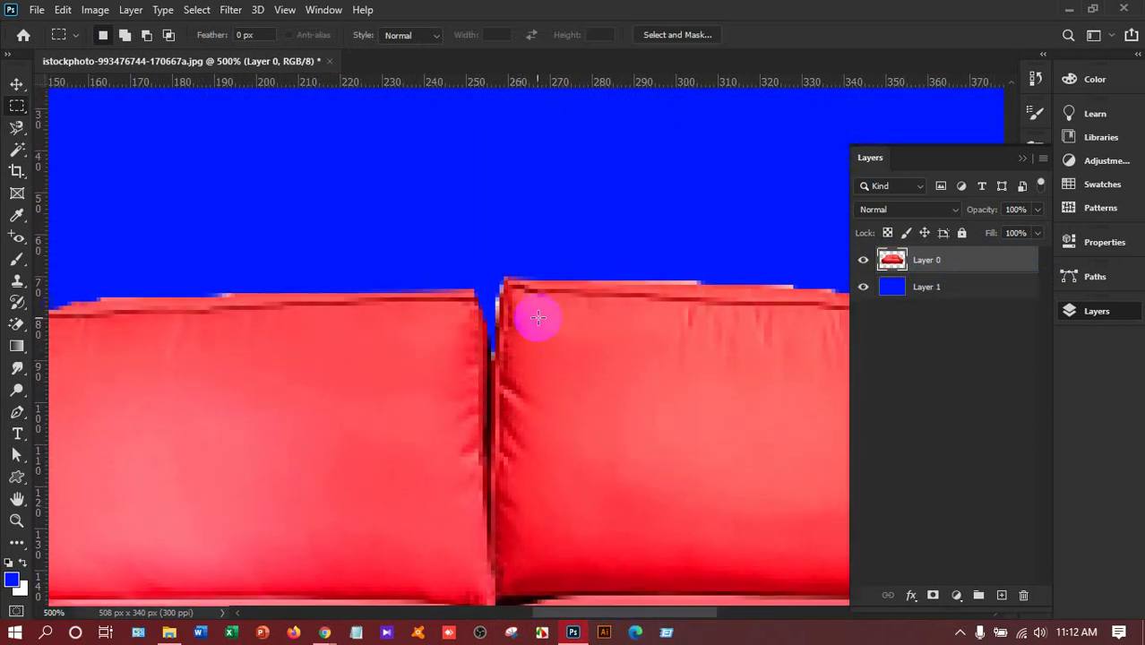
scroll(582, 382, "down", 2)
scroll(650, 215, "down", 2)
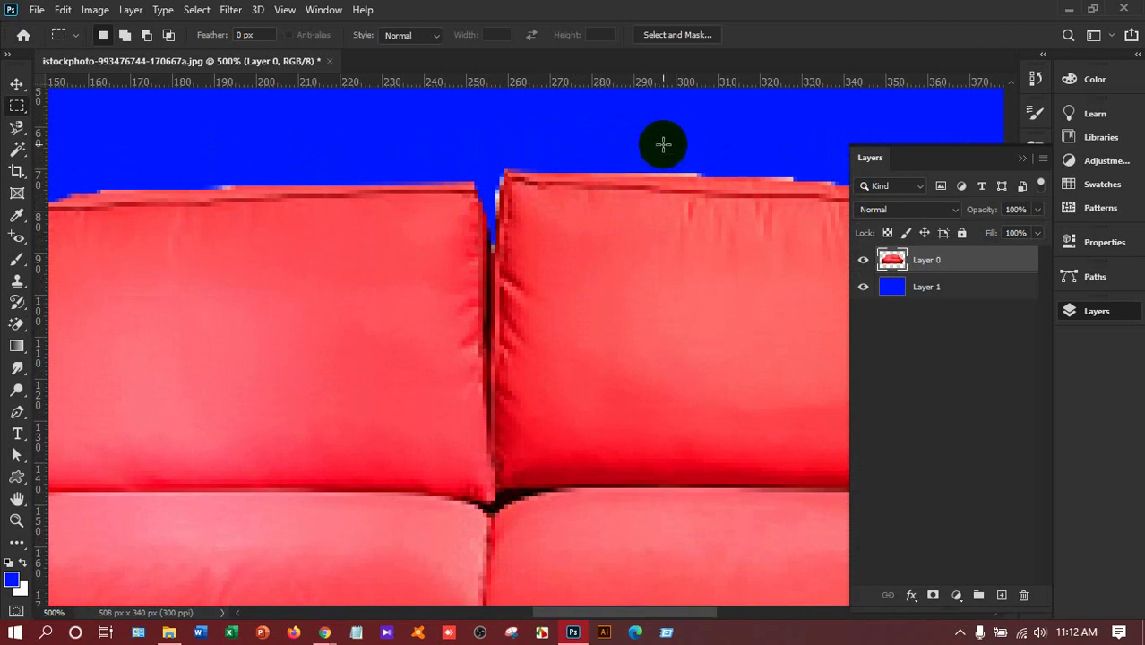
left_click_drag(621, 141, 809, 177)
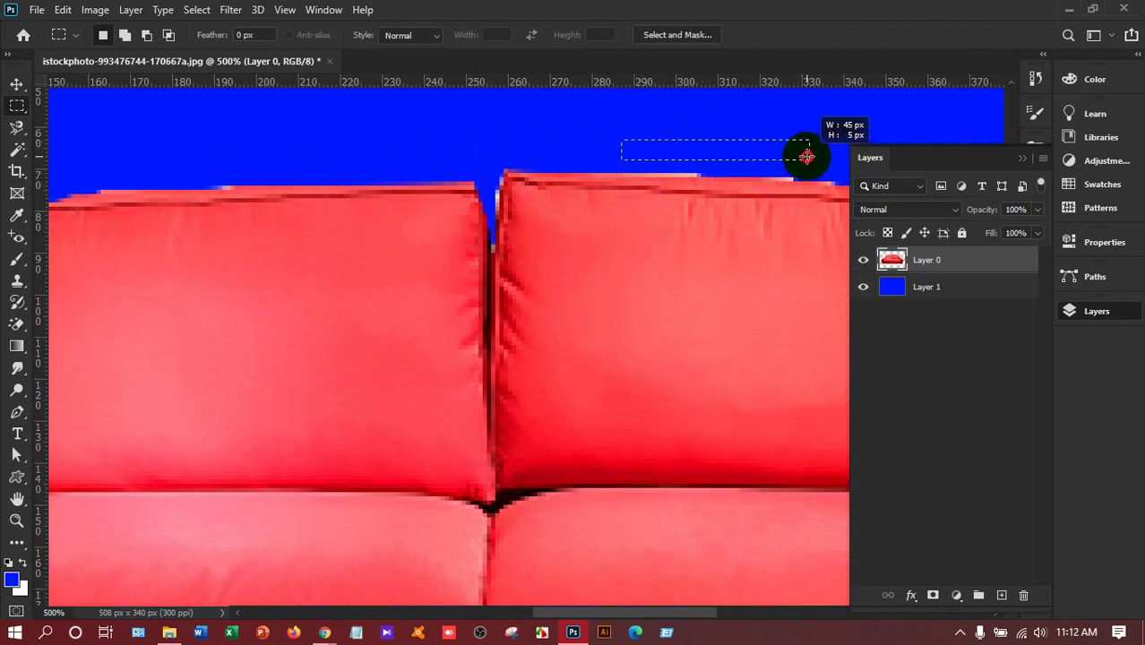
left_click(620, 123)
left_click_drag(625, 123, 721, 173)
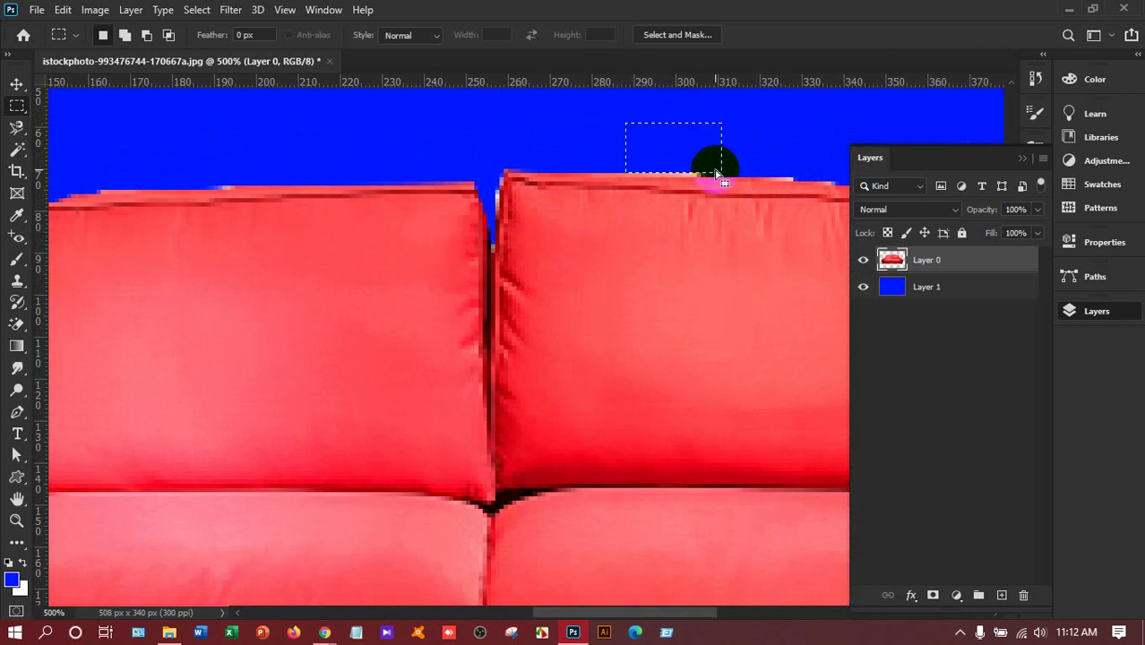
left_click(717, 172)
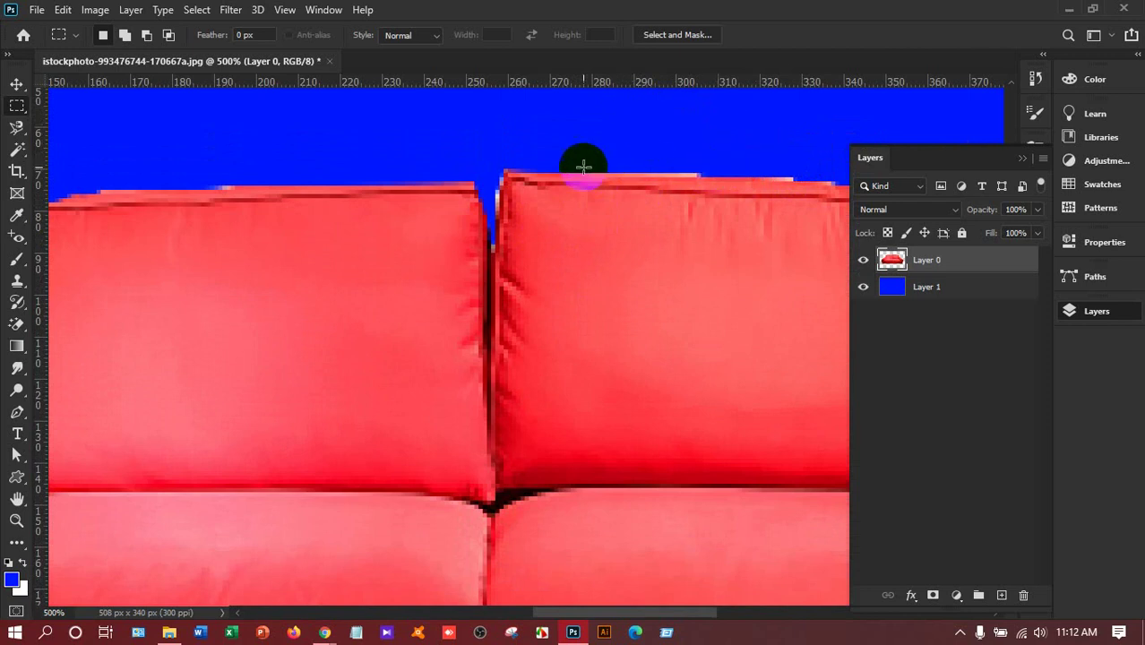
Step: Erase the white fringe in the gap between the back cushions and along the right cushion's top edge using elliptical marquee selections
right_click(17, 106)
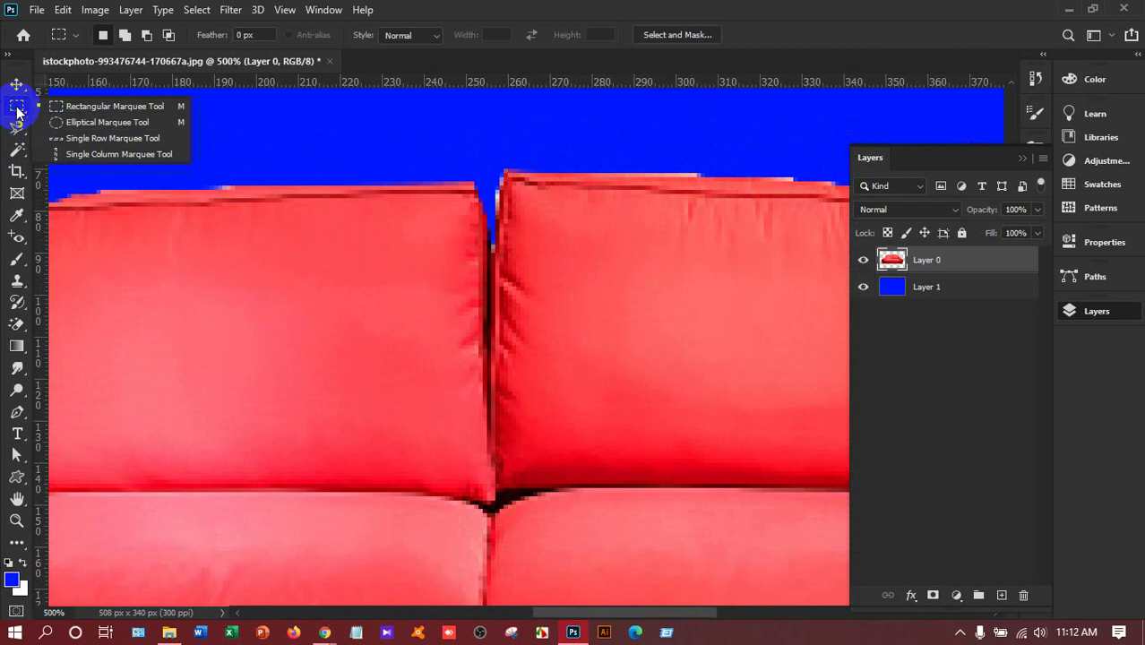
left_click(76, 117)
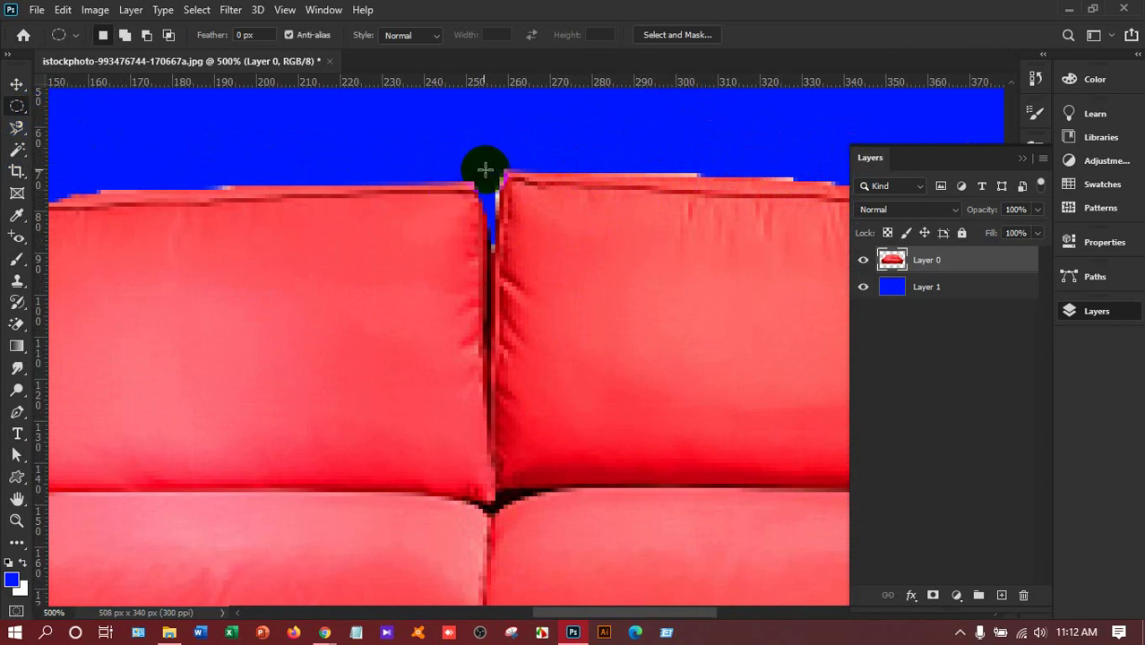
left_click_drag(486, 172, 496, 210)
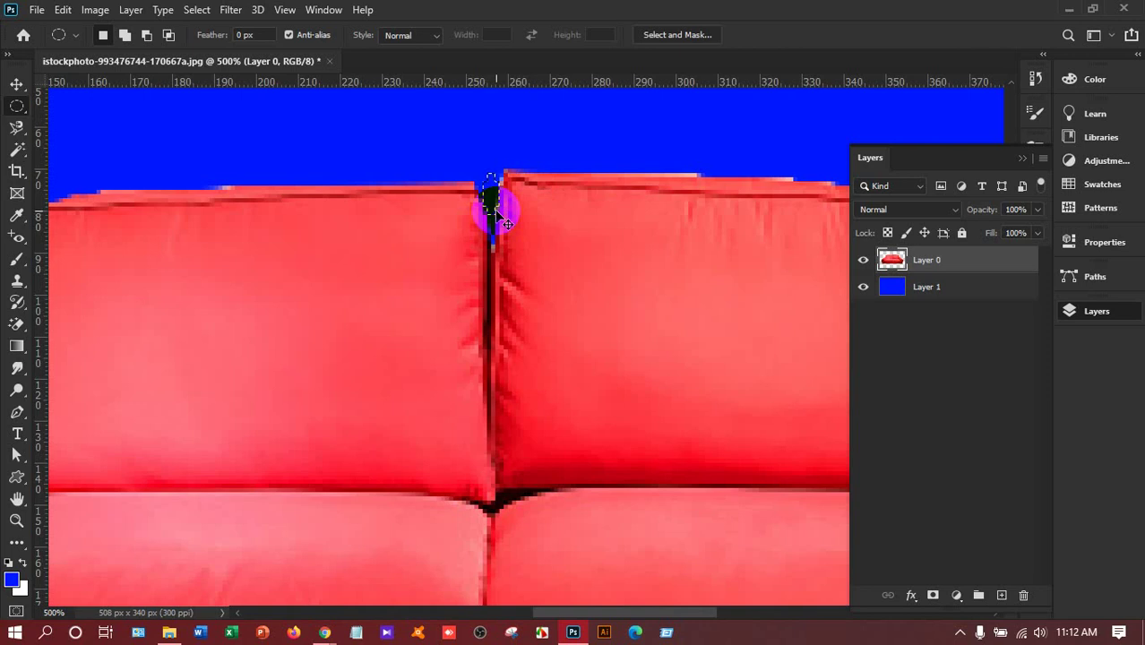
key("ctrl+d")
left_click_drag(637, 145, 821, 183)
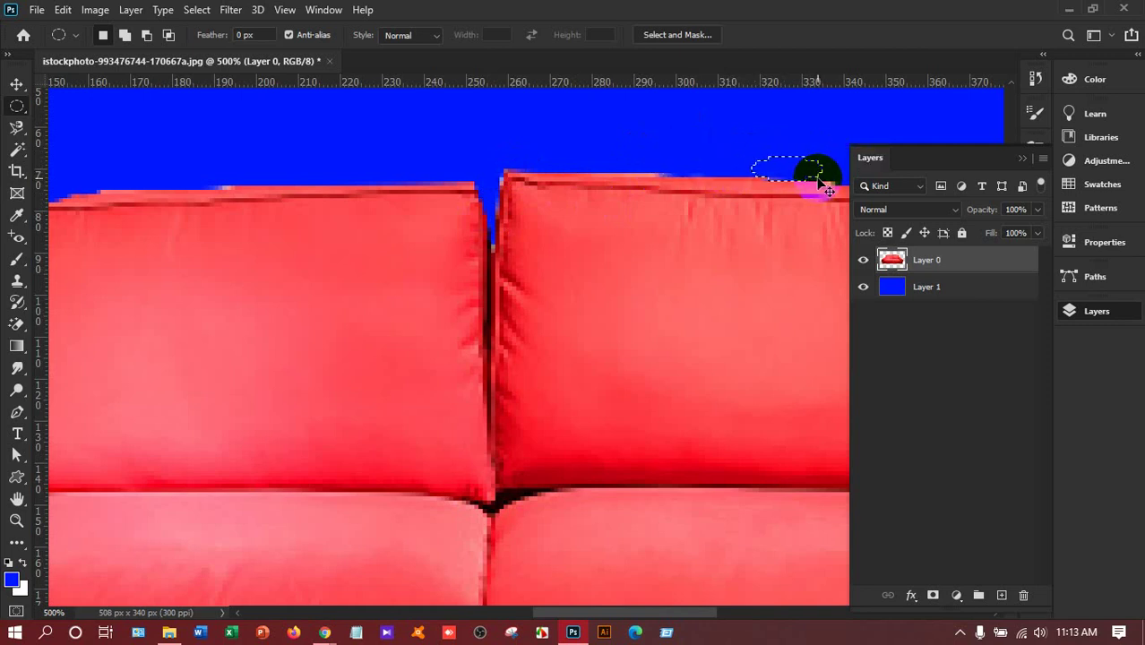
left_click(818, 180)
key("ctrl+0")
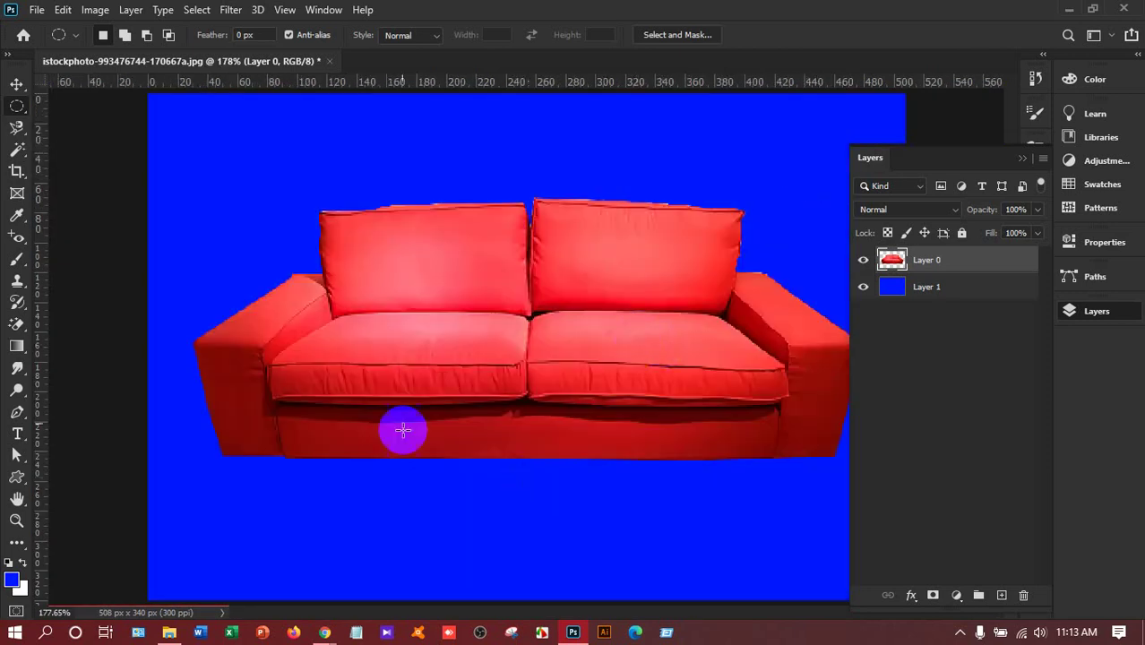
Step: Delete the blue background layer, Layer 1, leaving the sofa on transparency
left_click(939, 298)
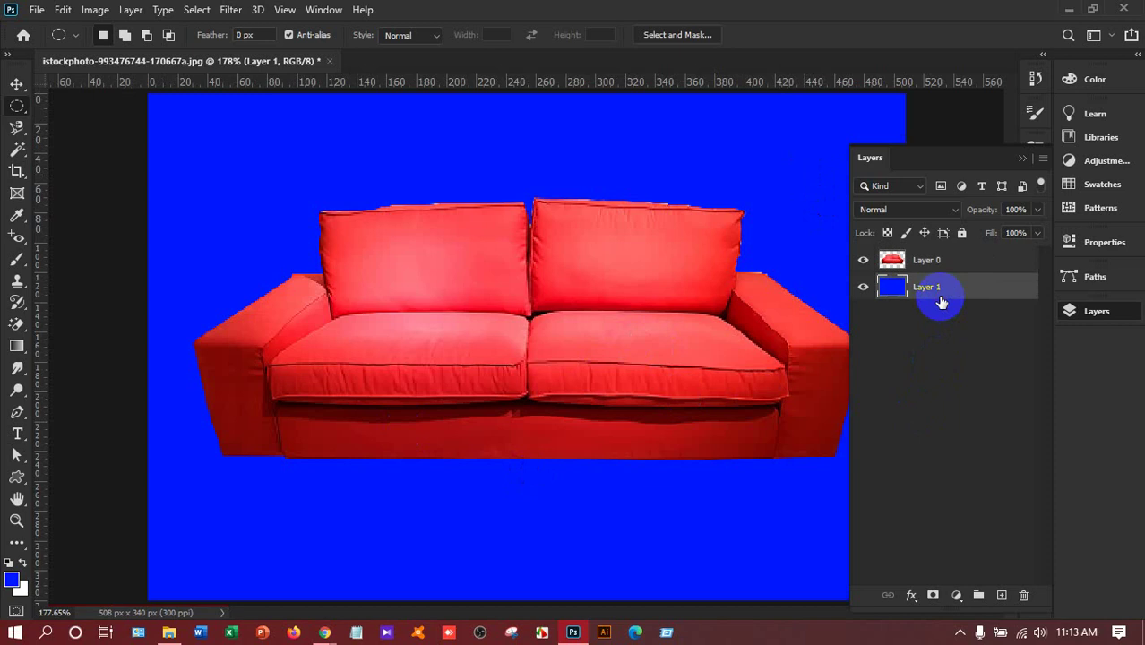
key("Delete")
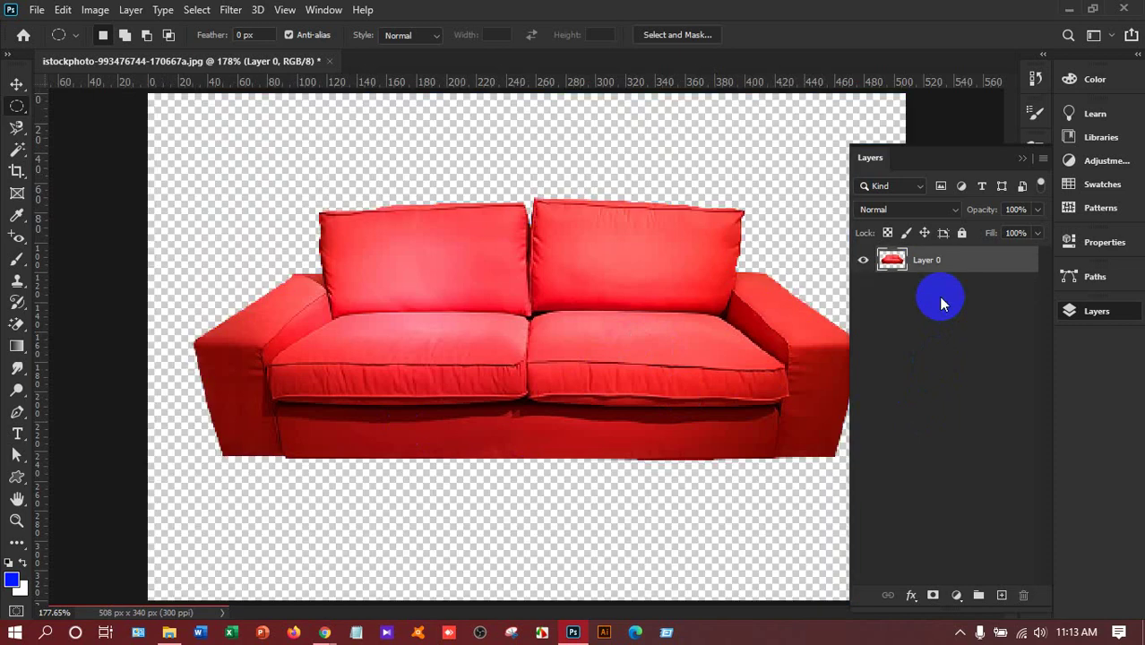
Step: Start saving a copy of the image on the computer and browse to LEDP > Class Work on New Volume (F:)
left_click(37, 10)
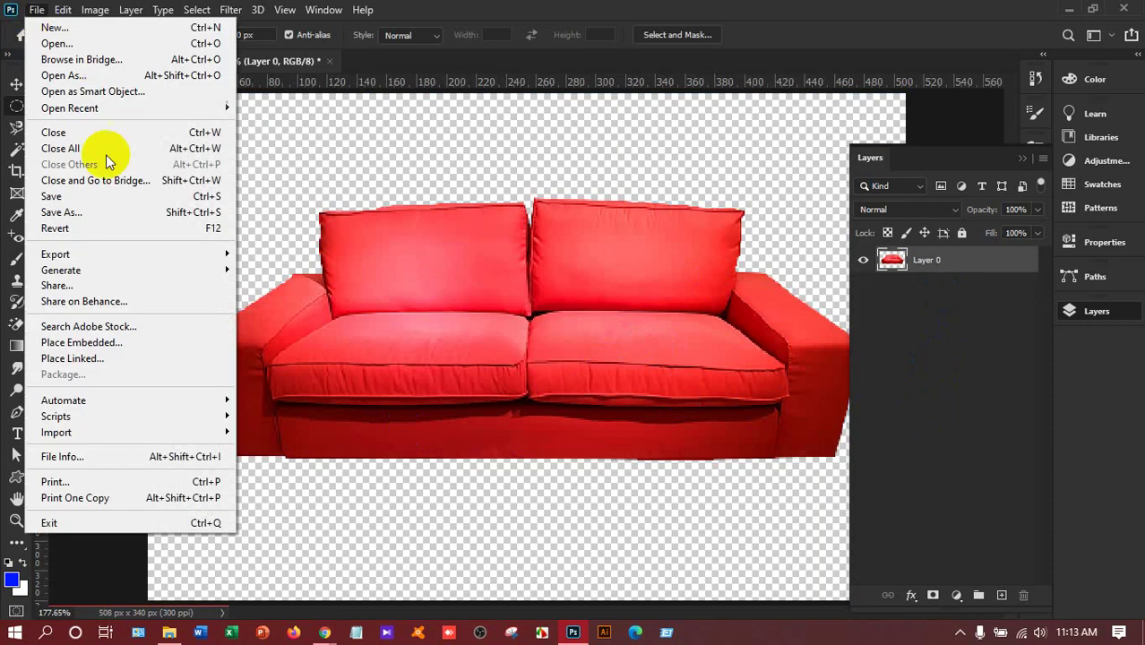
left_click(93, 216)
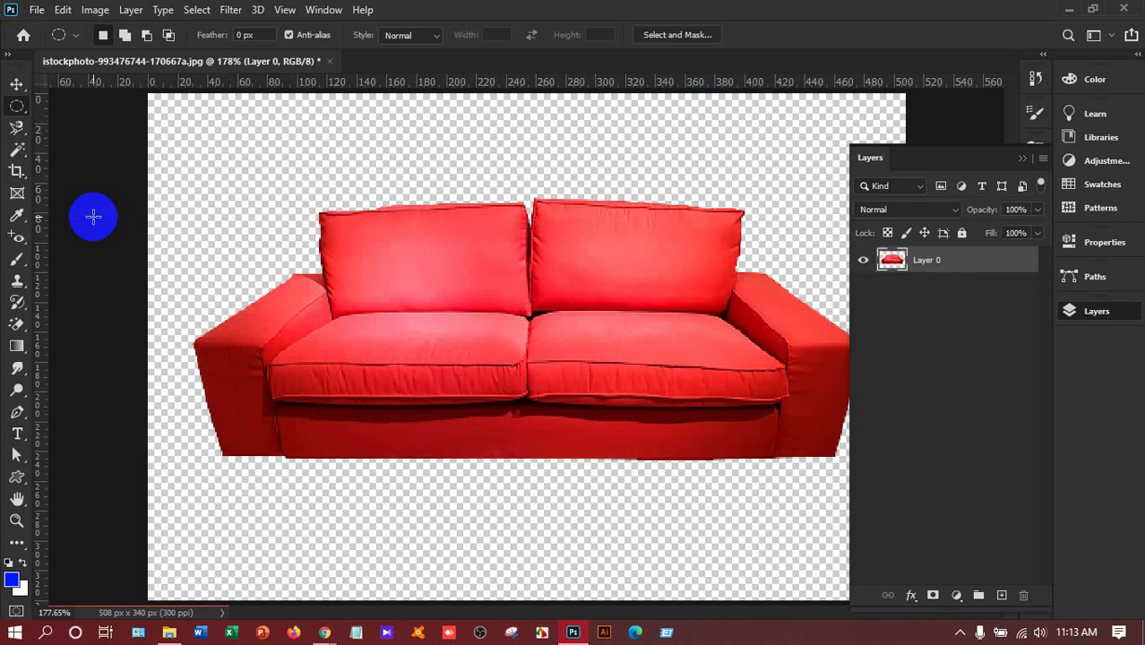
key("ctrl+shift+s")
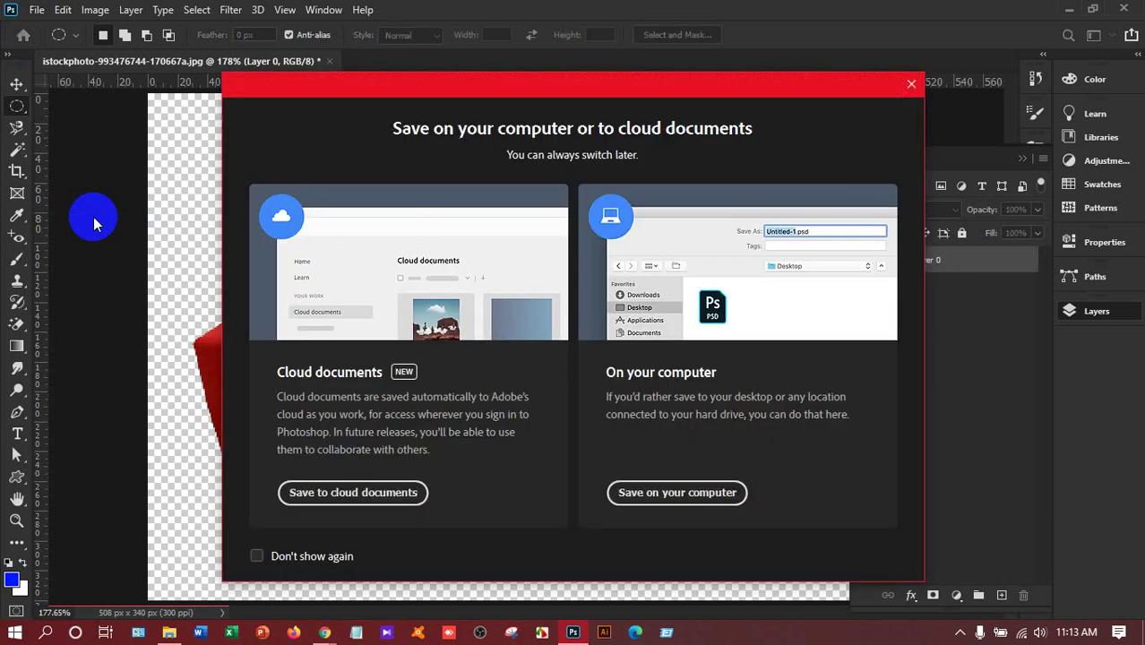
left_click(654, 492)
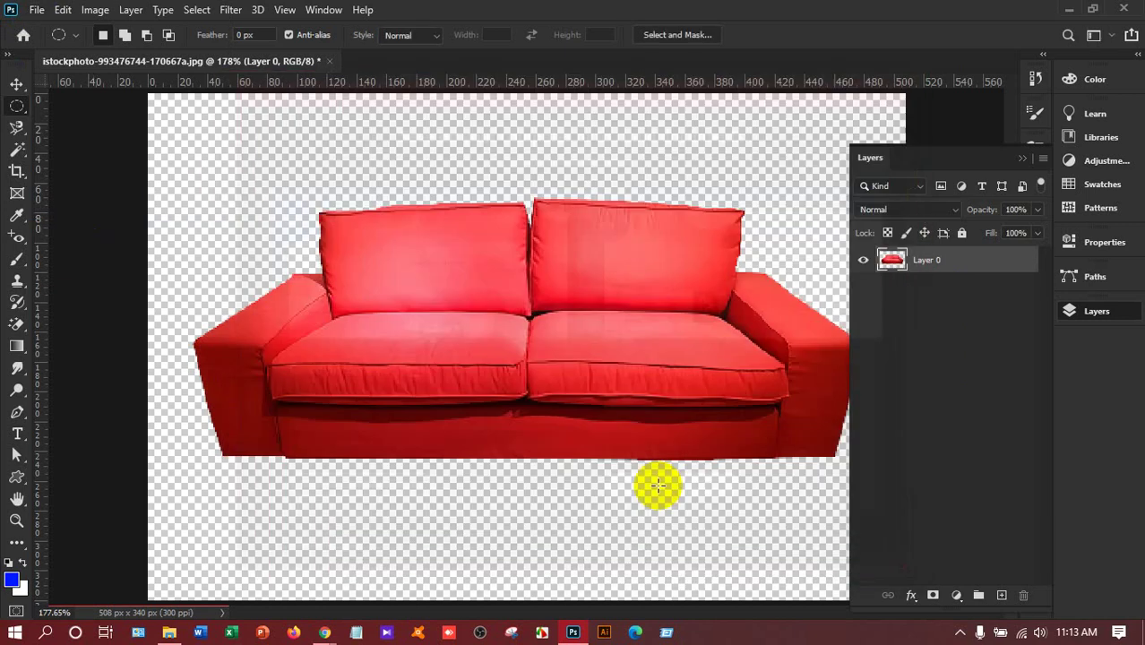
key("ctrl+shift+s")
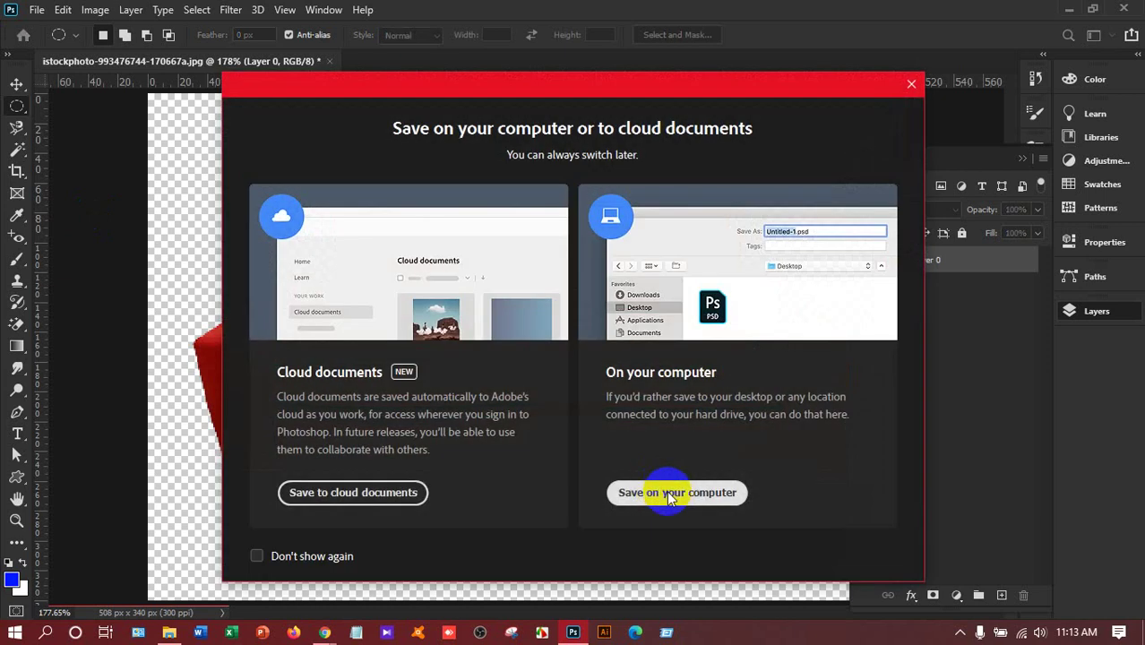
left_click(667, 492)
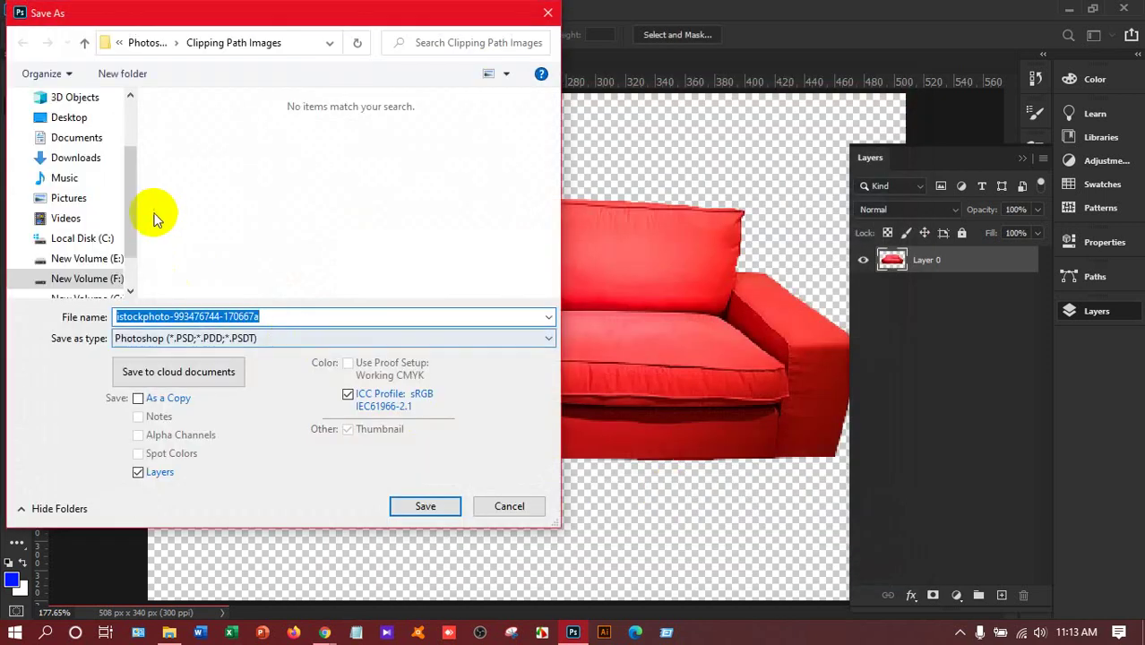
scroll(128, 208, "down", 1)
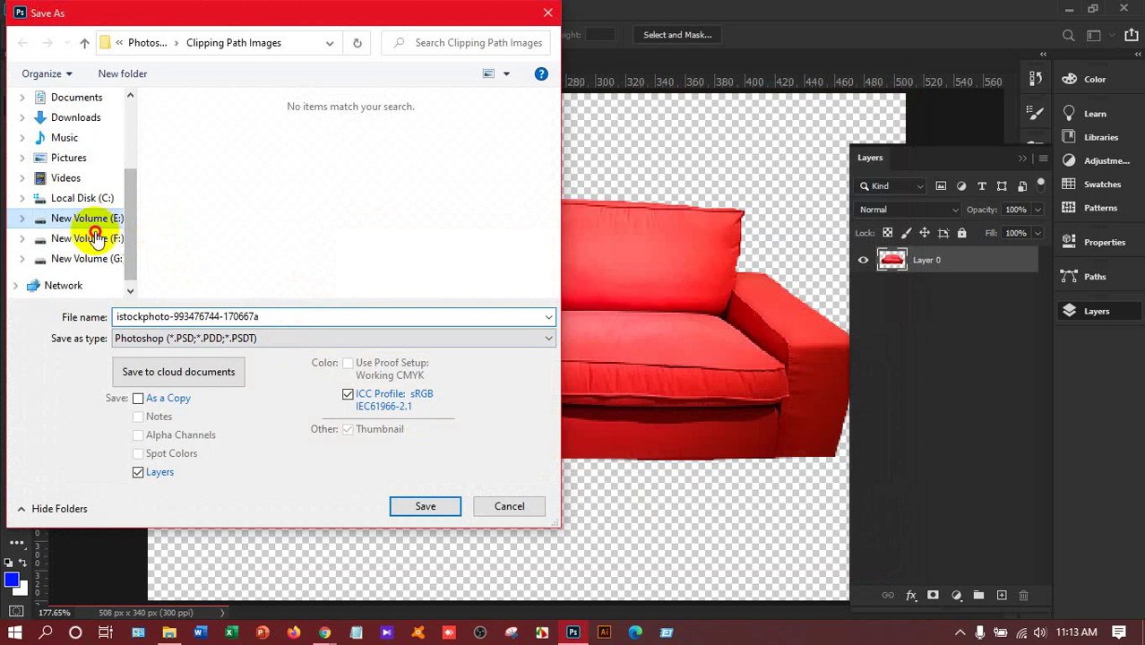
left_click(95, 239)
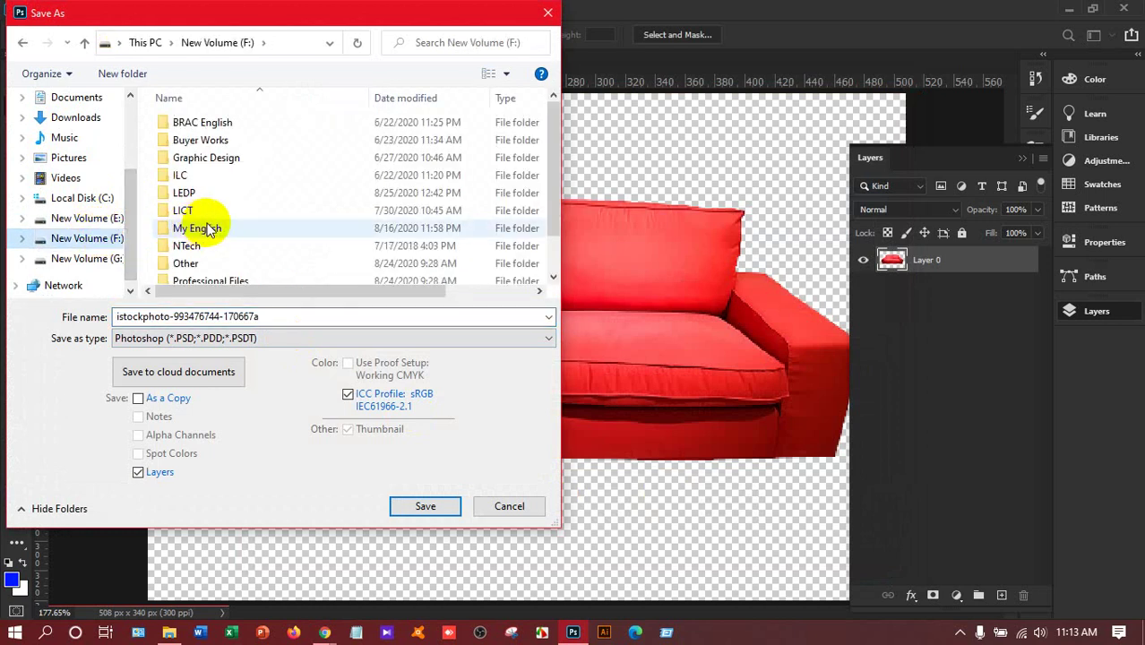
double_click(204, 196)
left_click(215, 175)
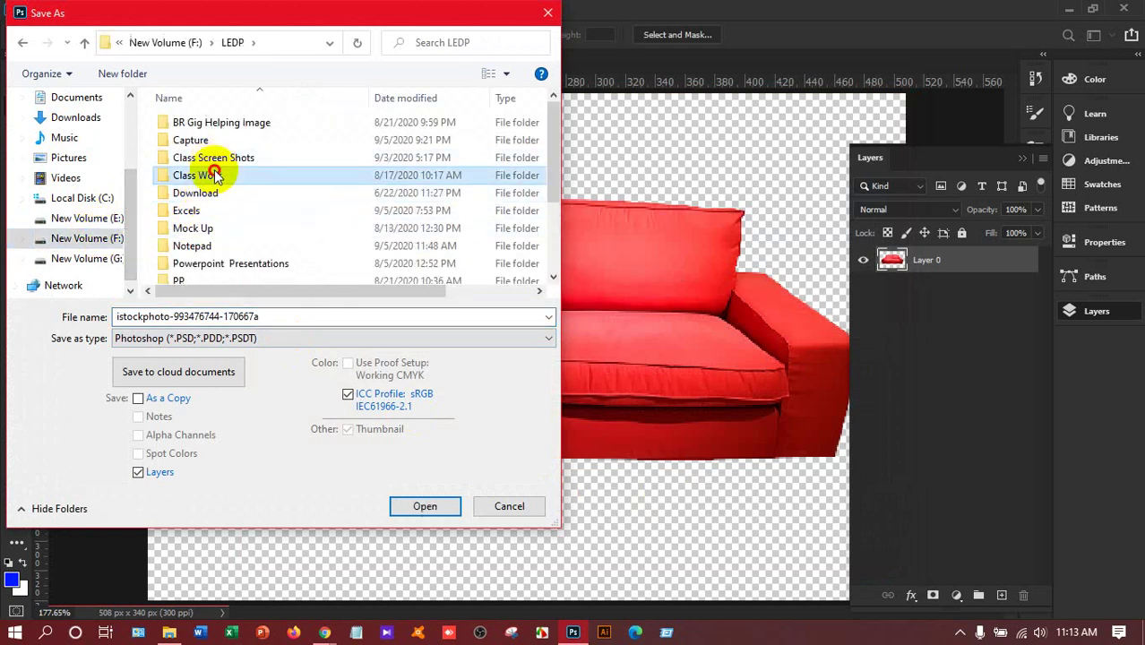
double_click(215, 176)
left_click(215, 140)
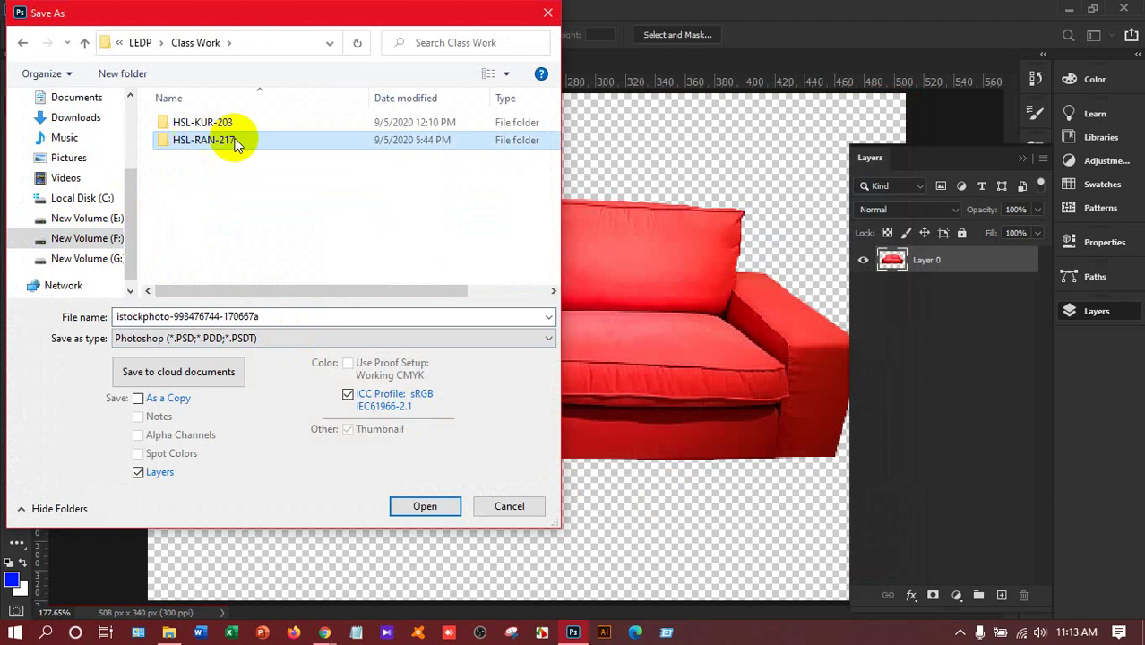
left_click(245, 192)
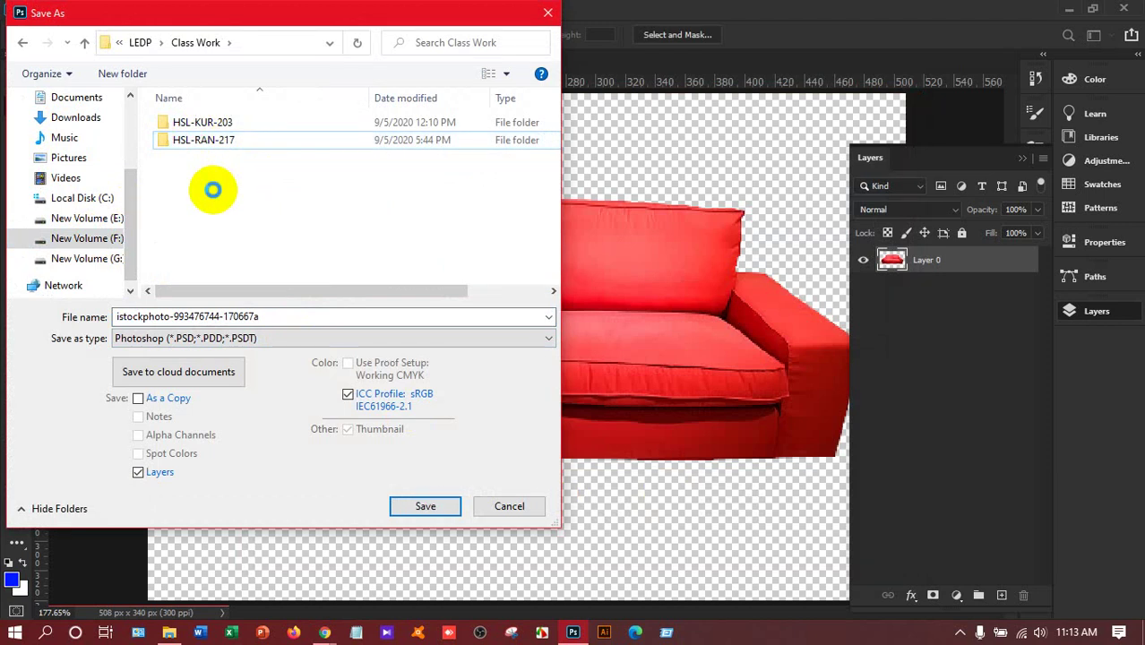
Step: Create a folder named HSL-LAL-202 inside Class Work and open it
right_click(212, 189)
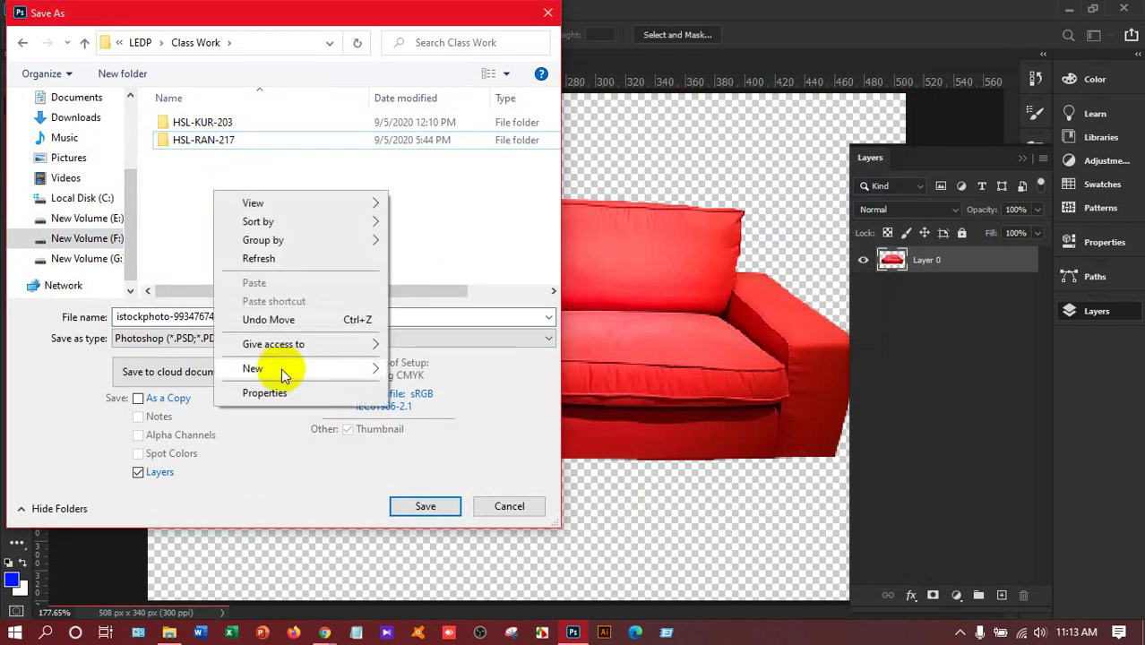
mouse_move(281, 369)
left_click(421, 370)
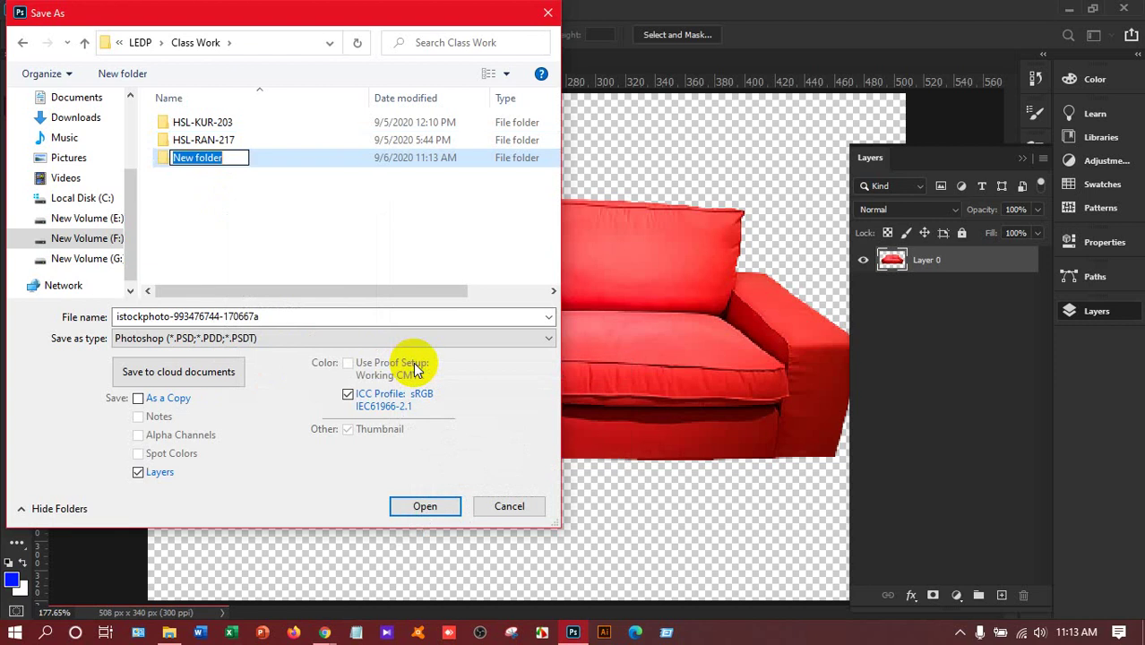
type("HS")
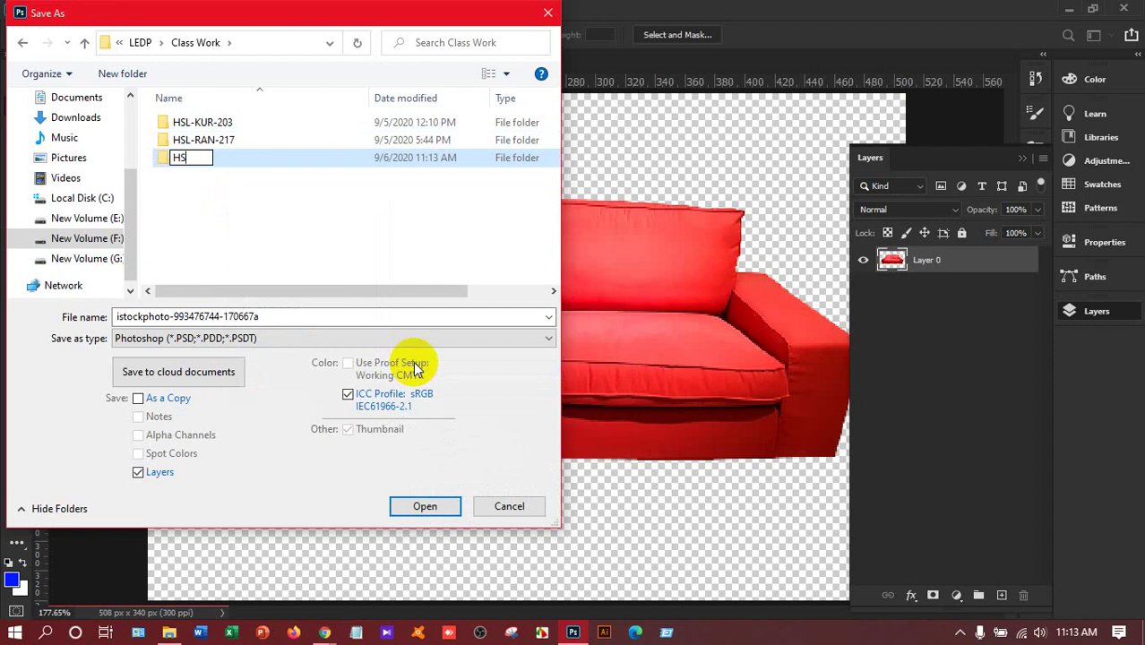
type("L-LAL-2")
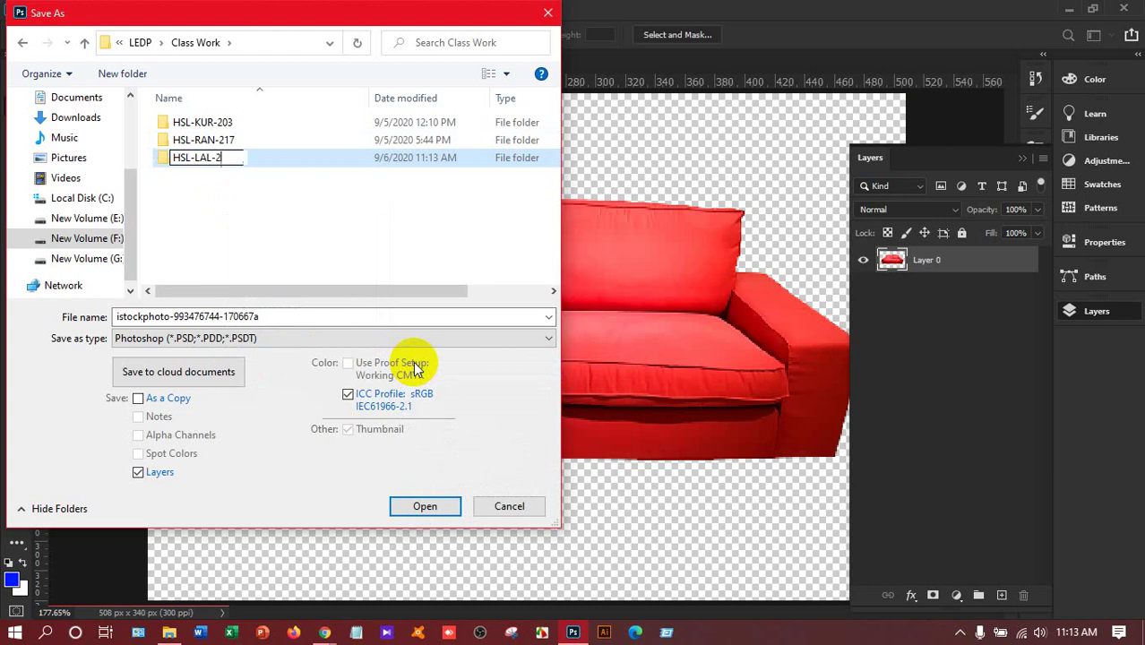
type("02")
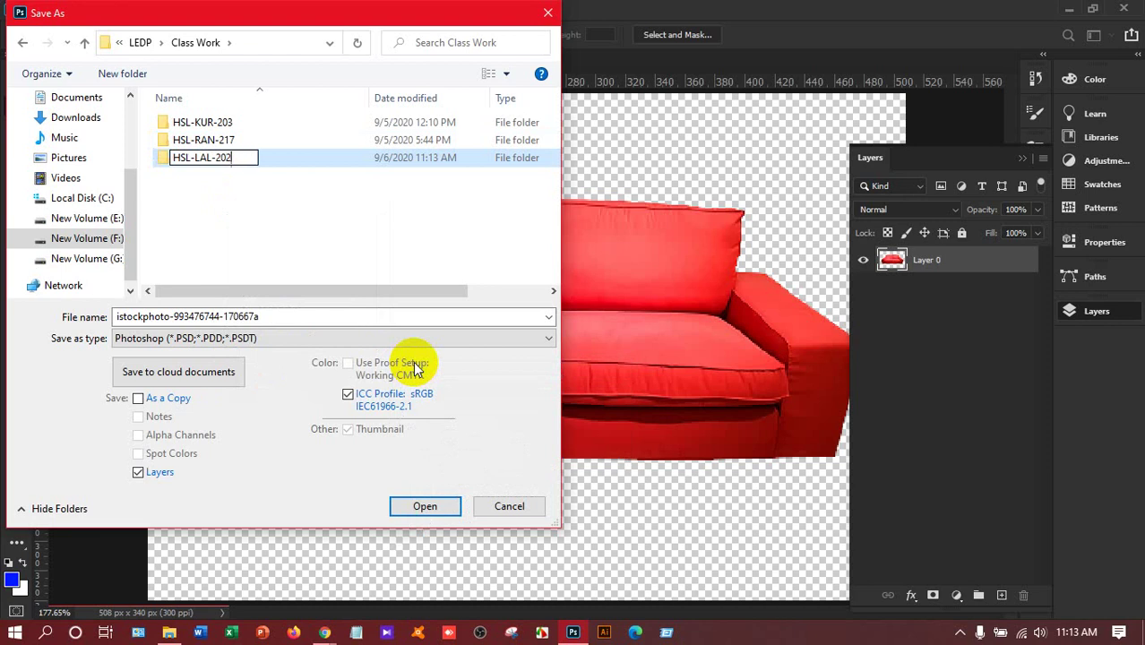
left_click(304, 161)
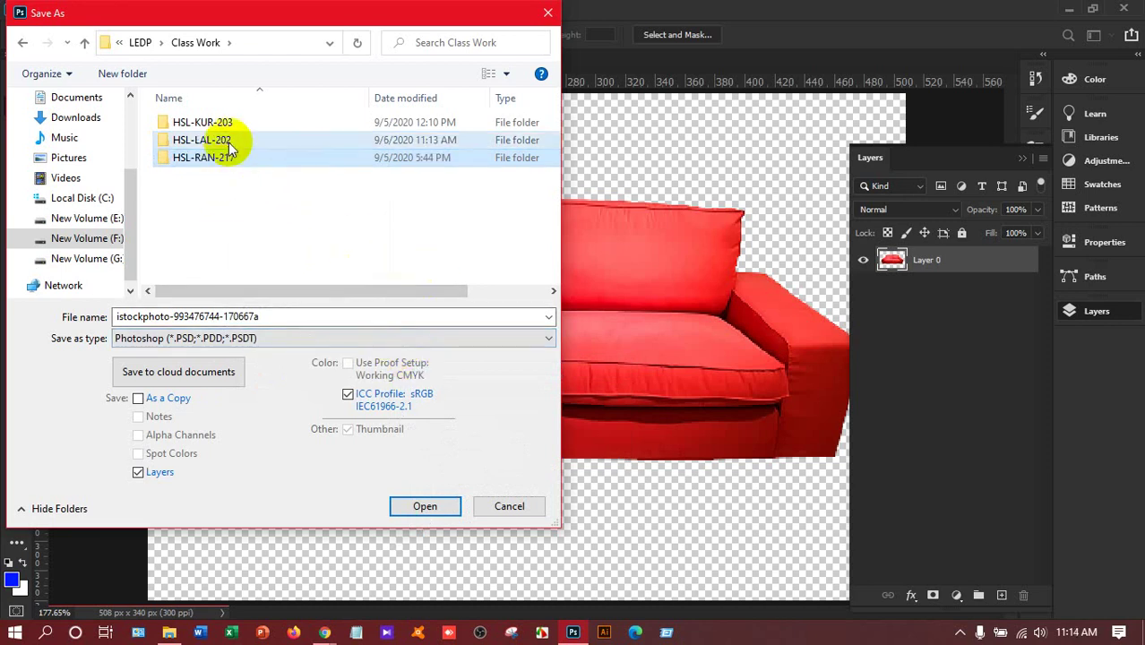
double_click(228, 143)
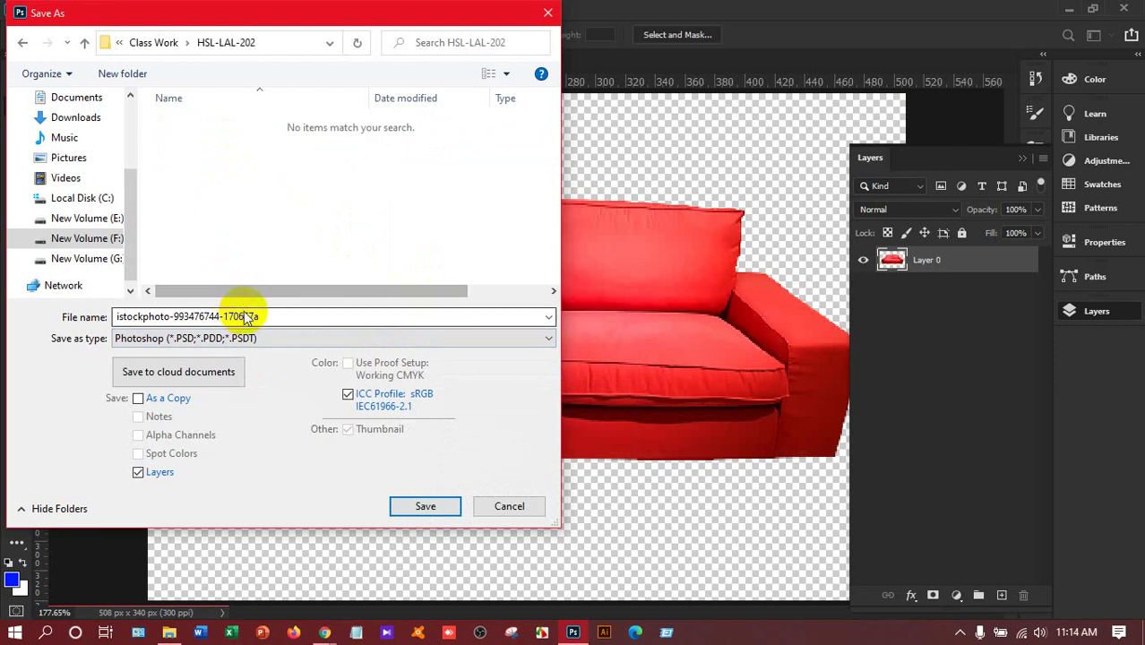
Step: Create a subfolder named 06-09-2020 inside the HSL-LAL-202 folder
right_click(221, 172)
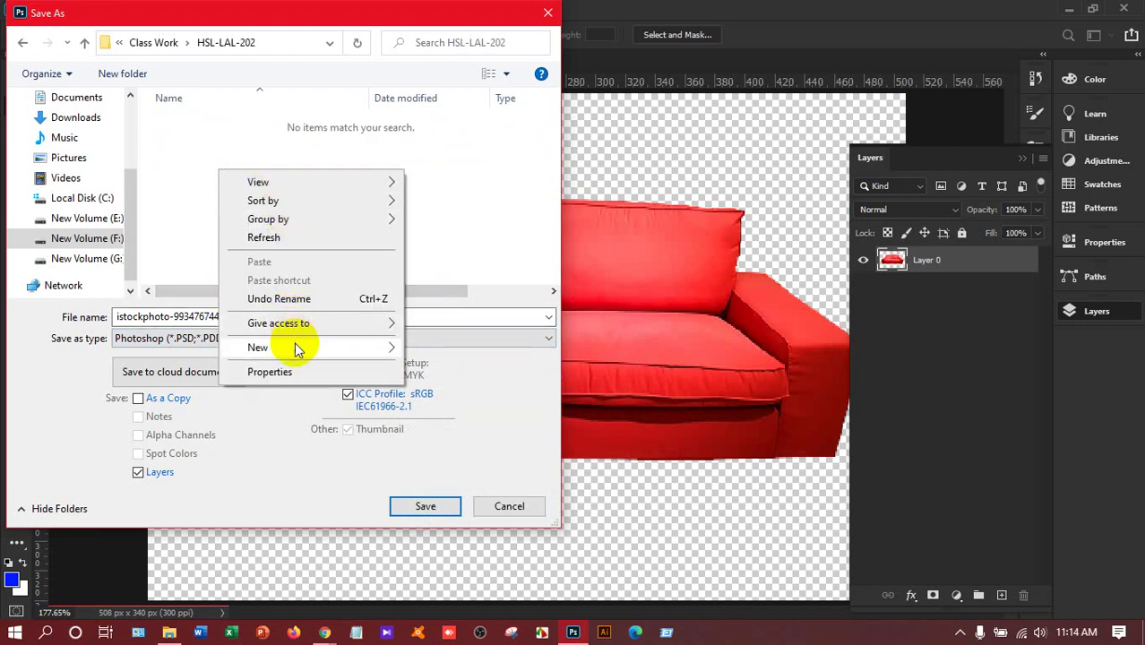
mouse_move(296, 348)
left_click(438, 348)
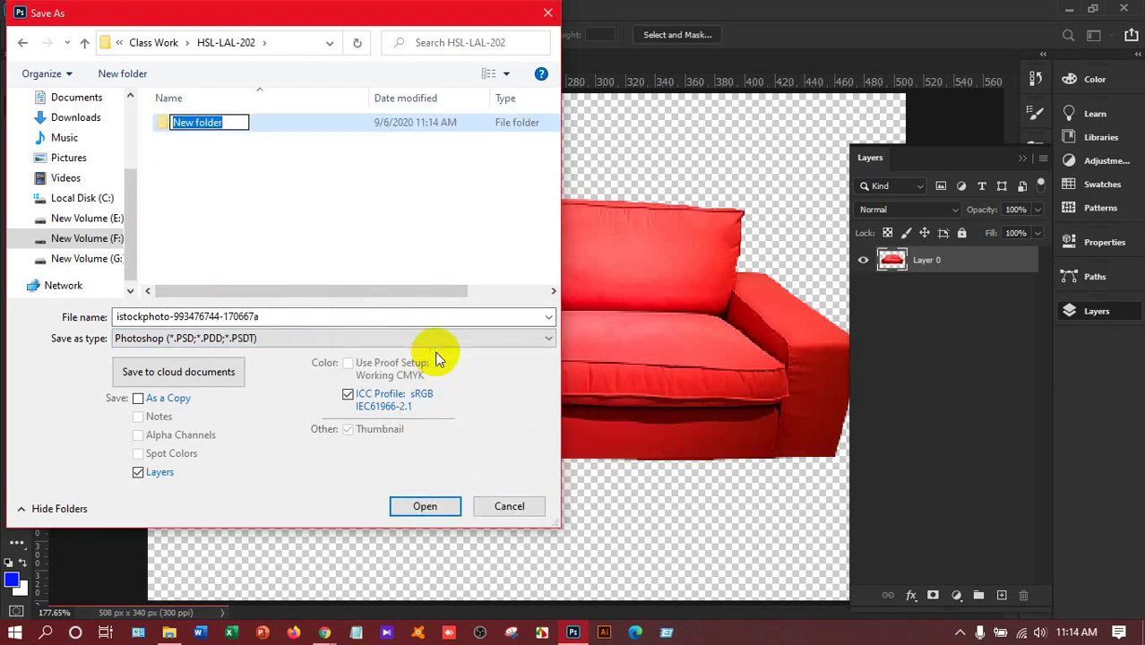
type("06")
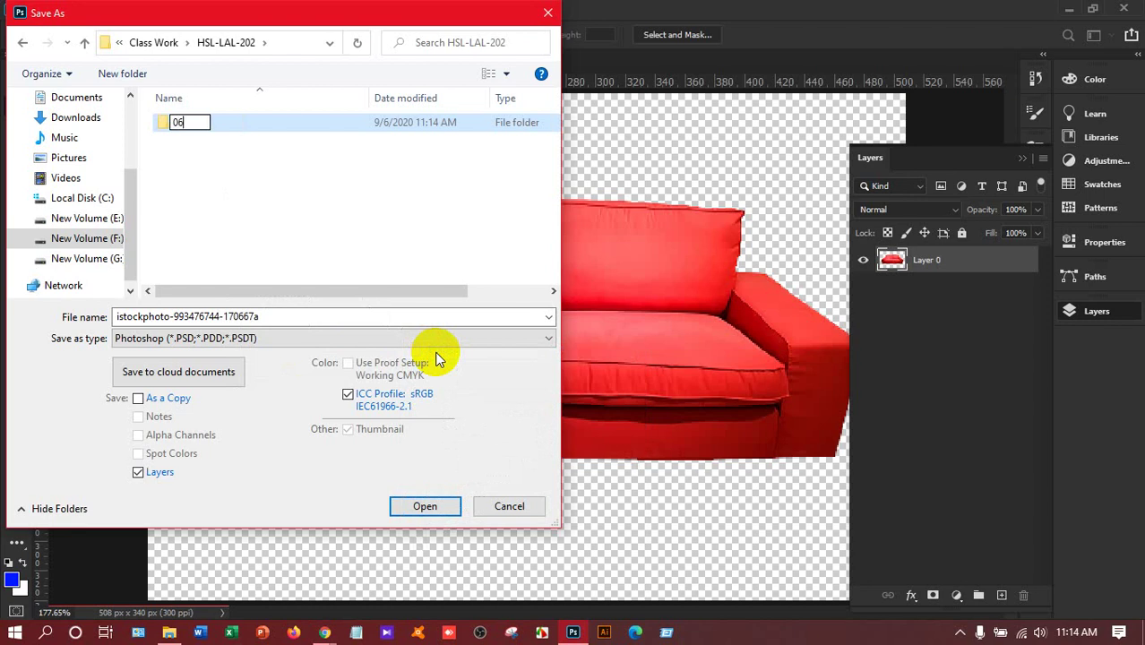
type("-09-2020")
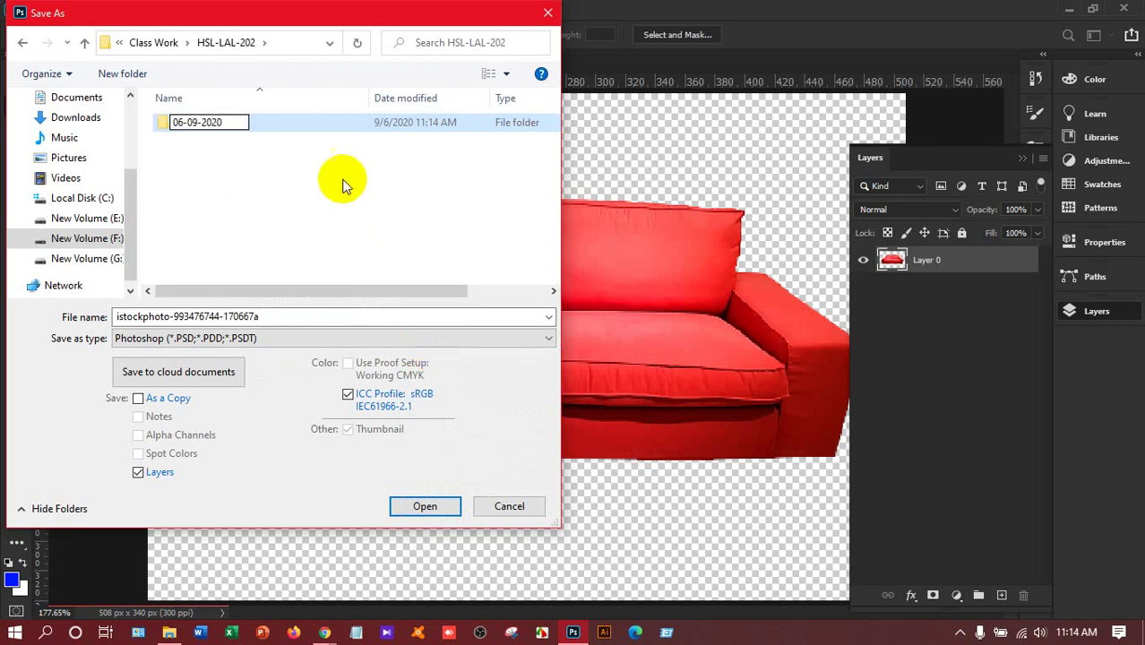
left_click(320, 123)
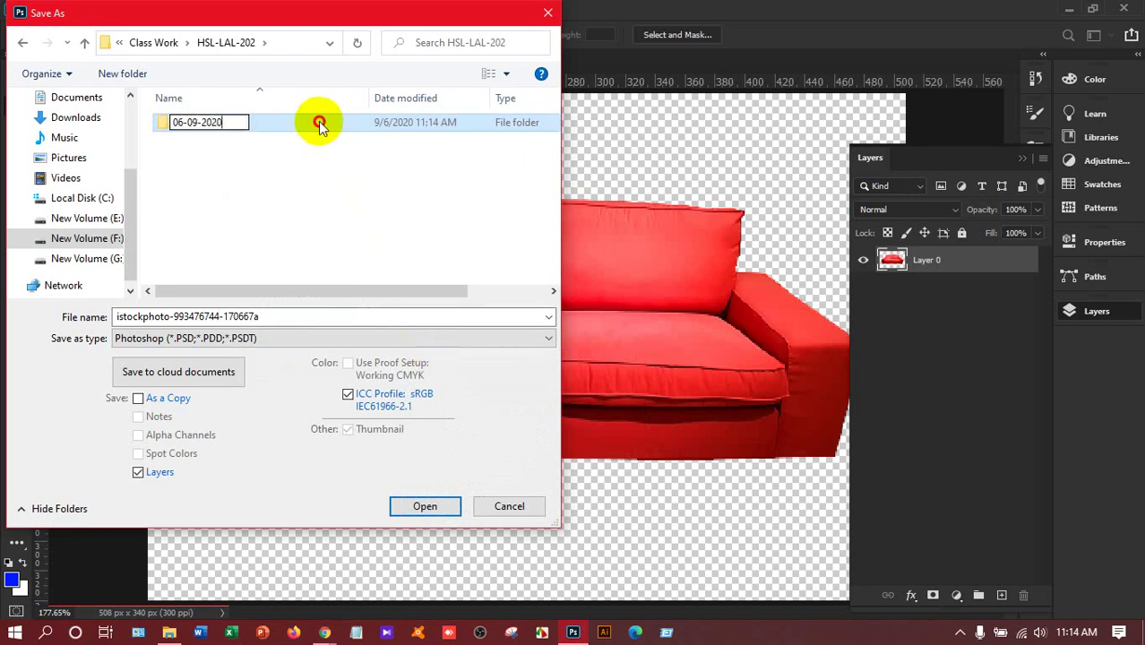
Step: Save the sofa image as a PNG copy named Sofa in the HSL-LAL-202 folder
left_click(262, 318)
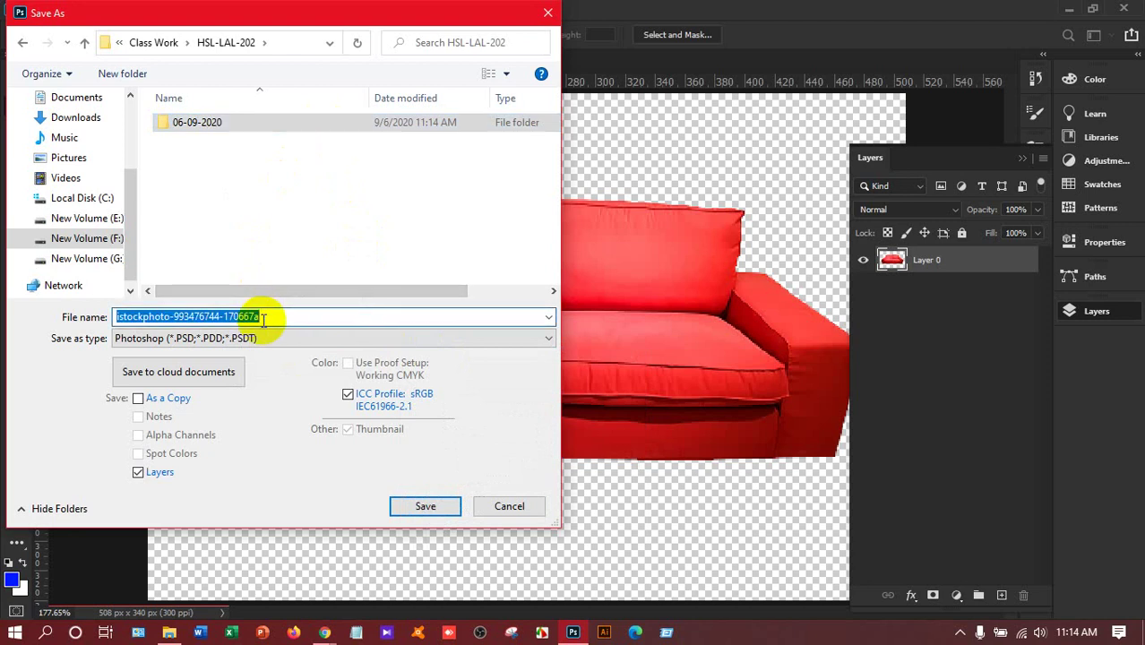
type("Sofa")
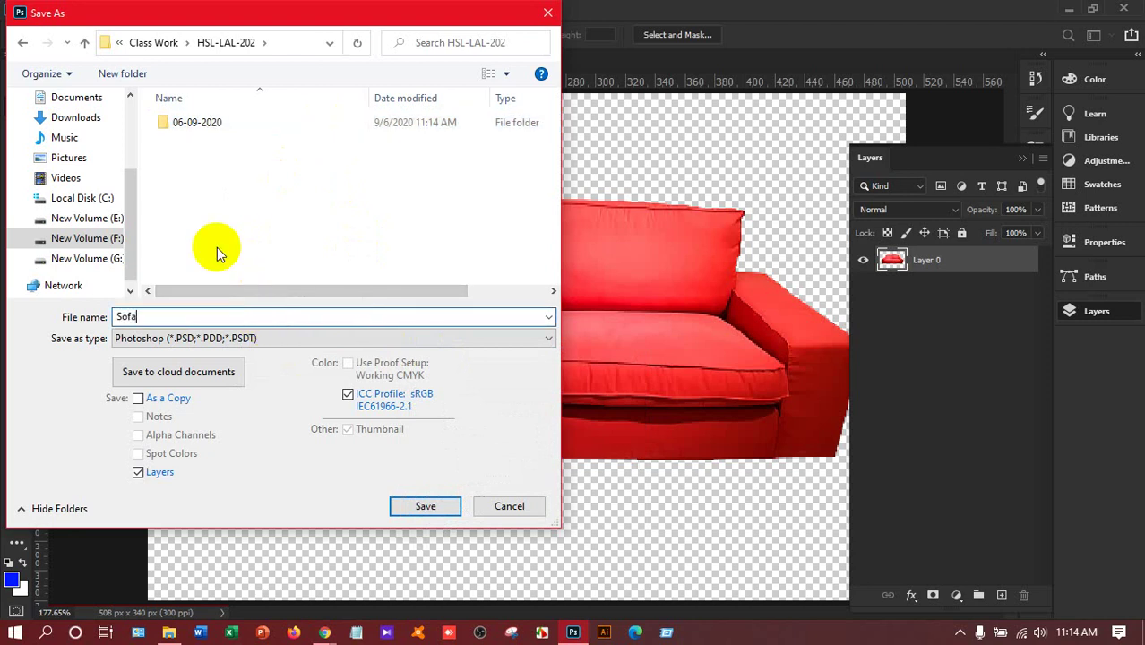
left_click(268, 338)
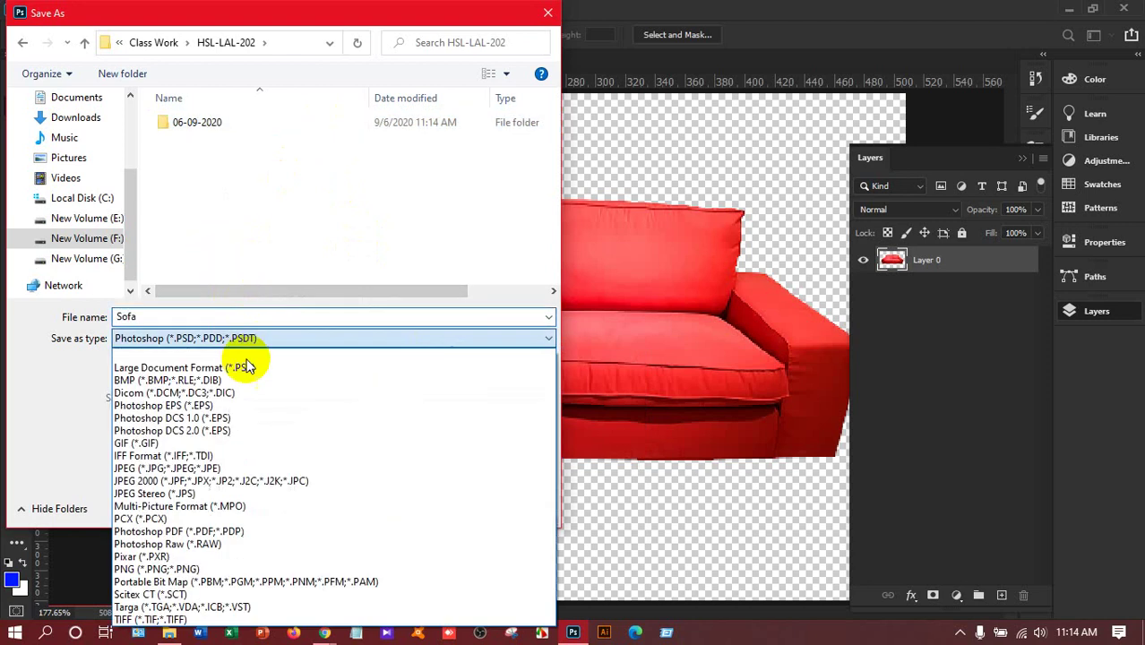
left_click(170, 569)
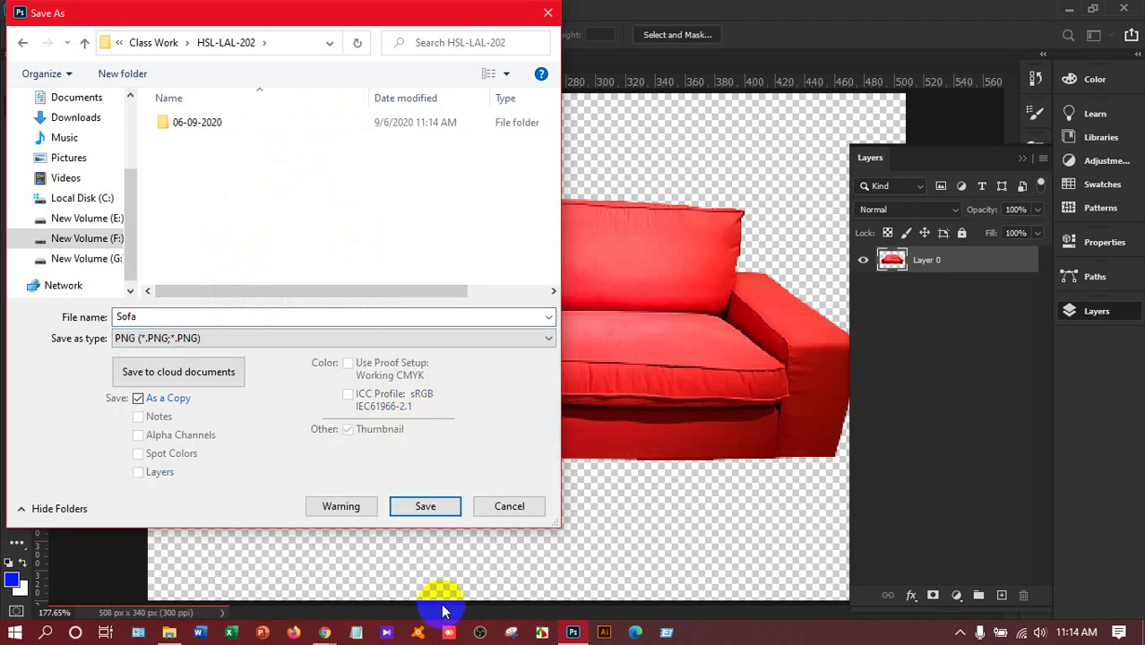
left_click(427, 512)
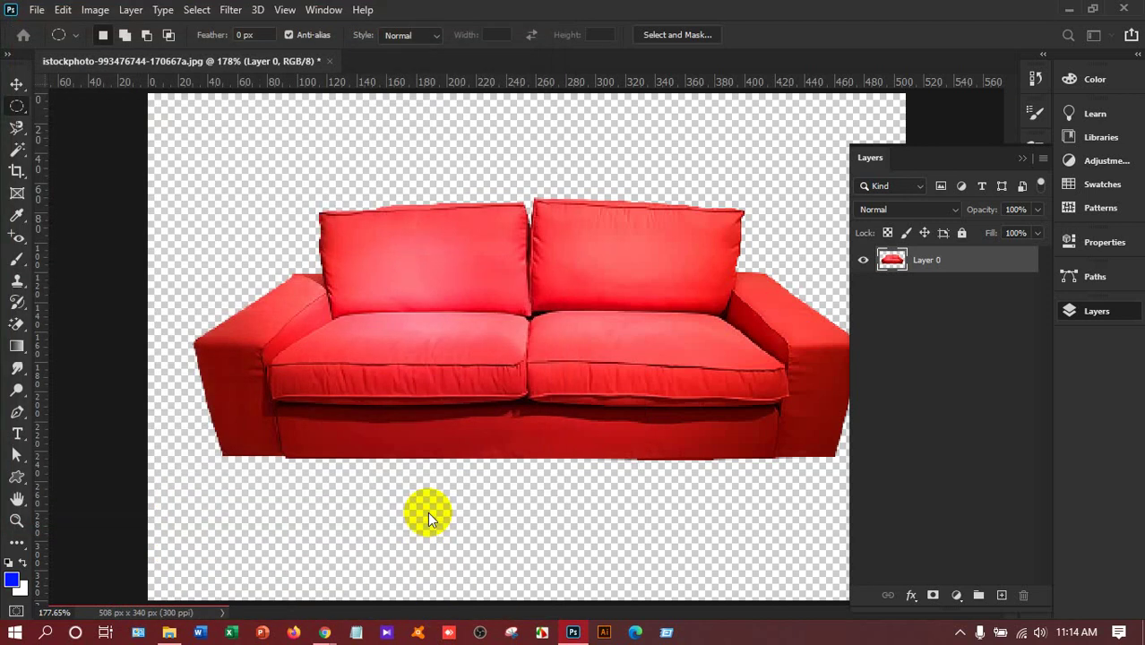
left_click(649, 181)
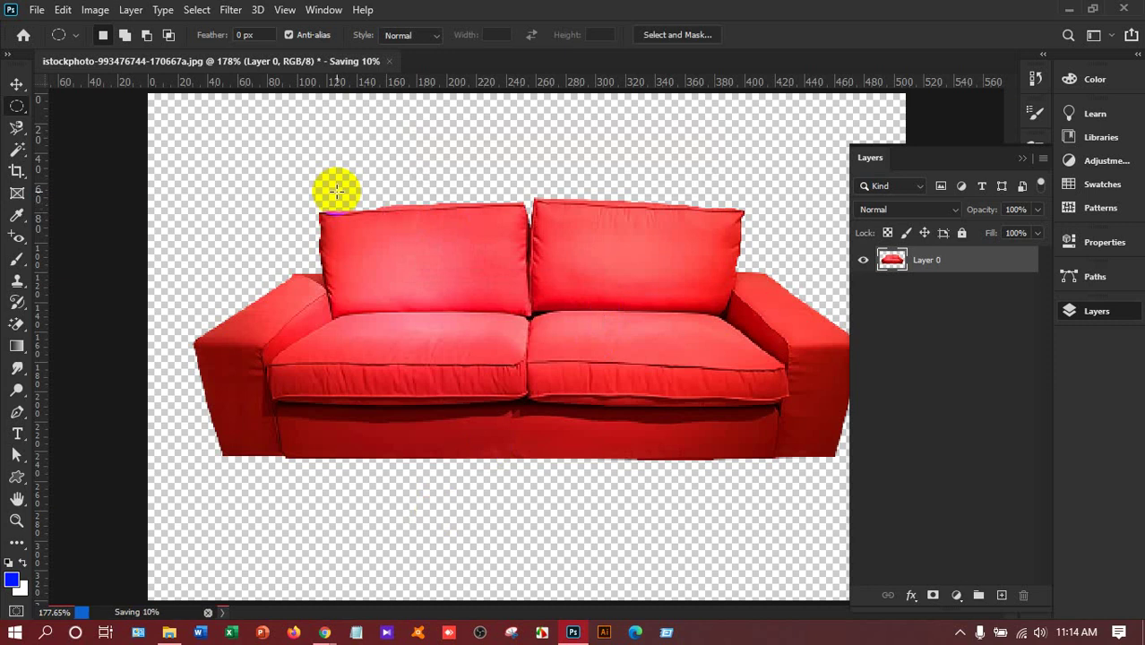
Step: Start exporting the image with Export As as a 508 x 340 px PNG with transparency
left_click(37, 11)
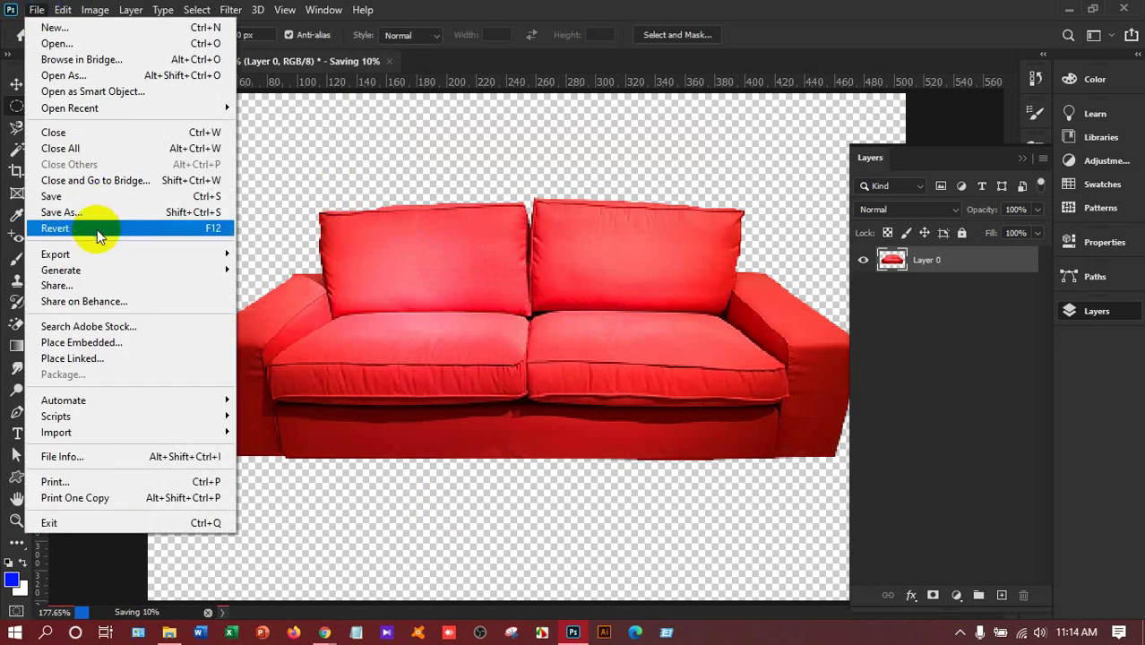
mouse_move(98, 257)
left_click(325, 271)
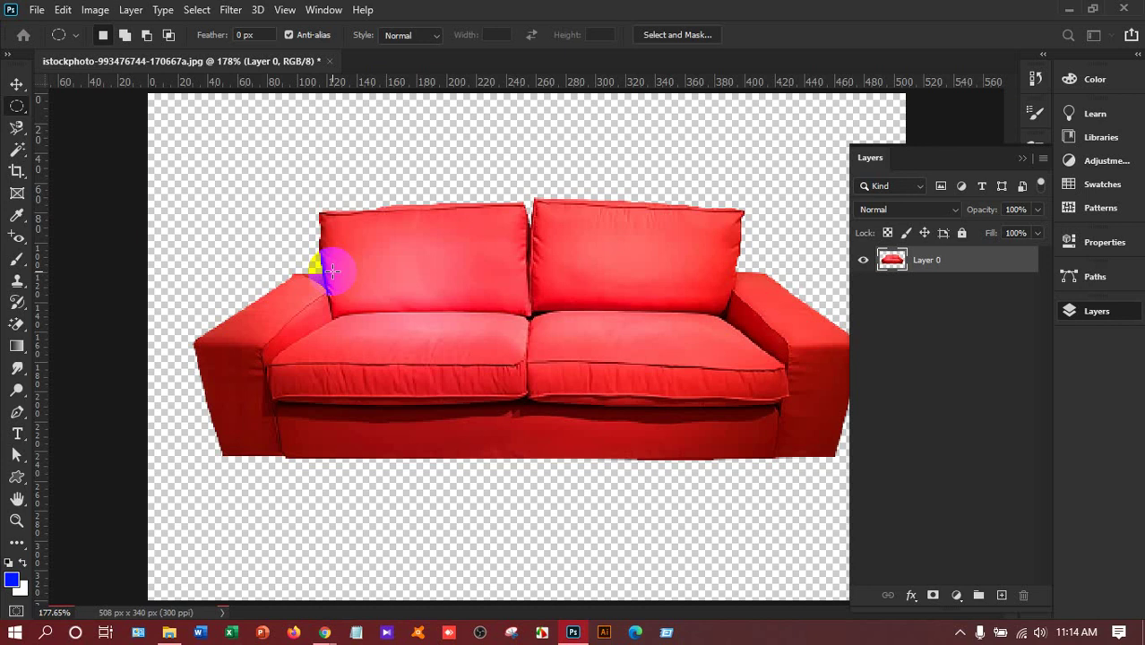
key("ctrl+alt+shift+w")
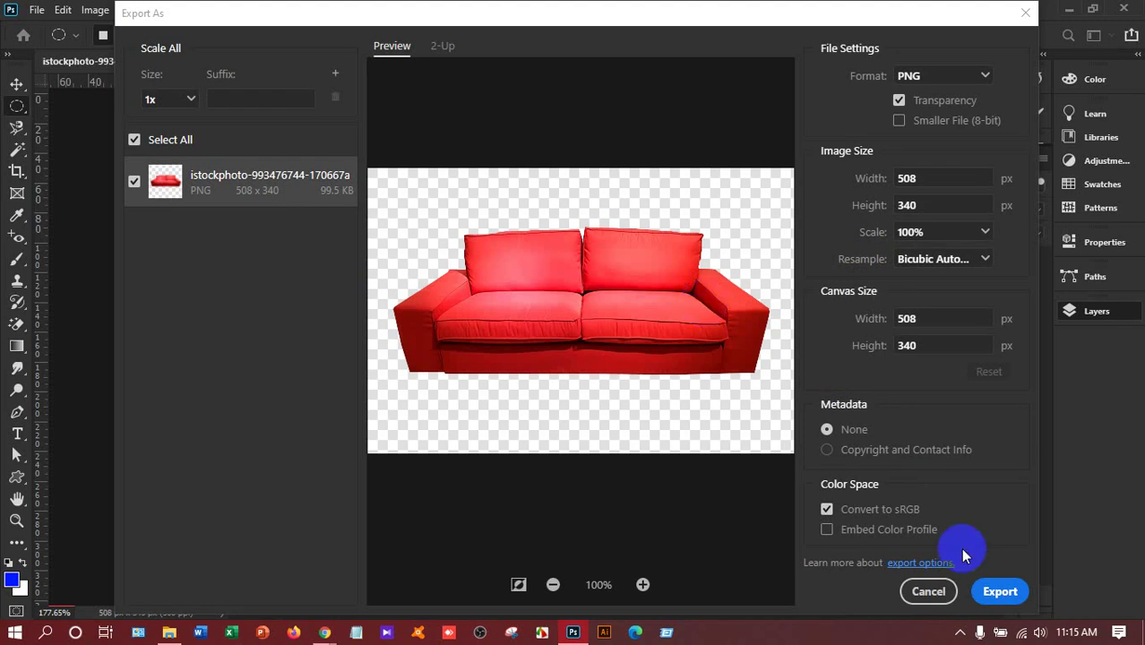
left_click(998, 590)
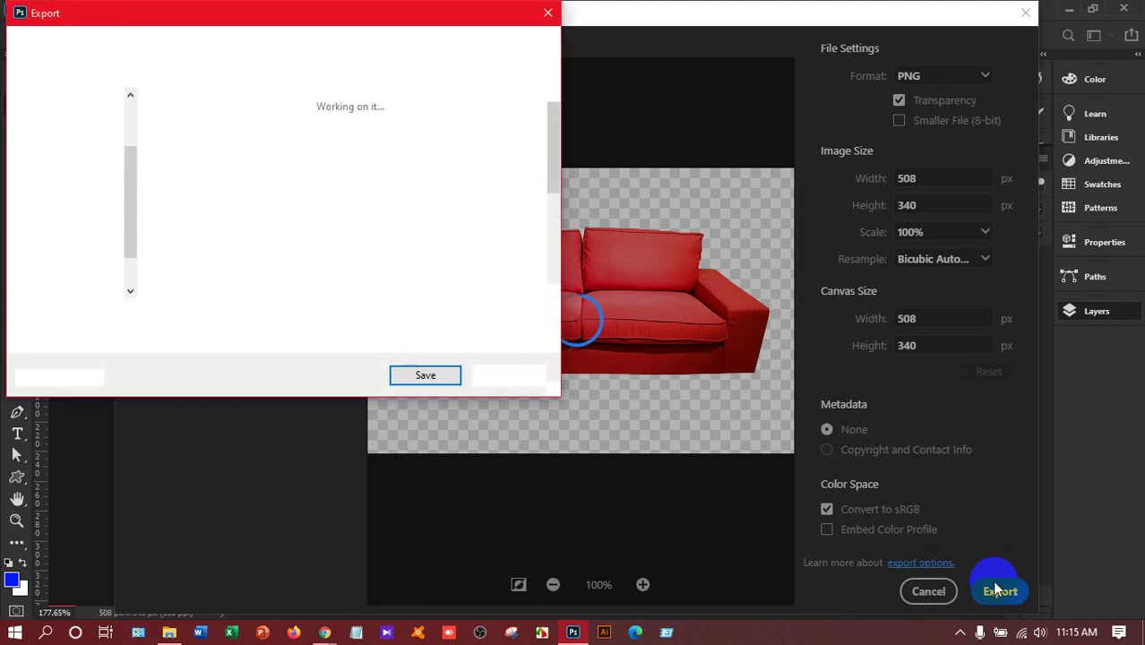
Step: Browse to LEDP > Class Work on New Volume (F:) as the export location
scroll(81, 224, "down", 2)
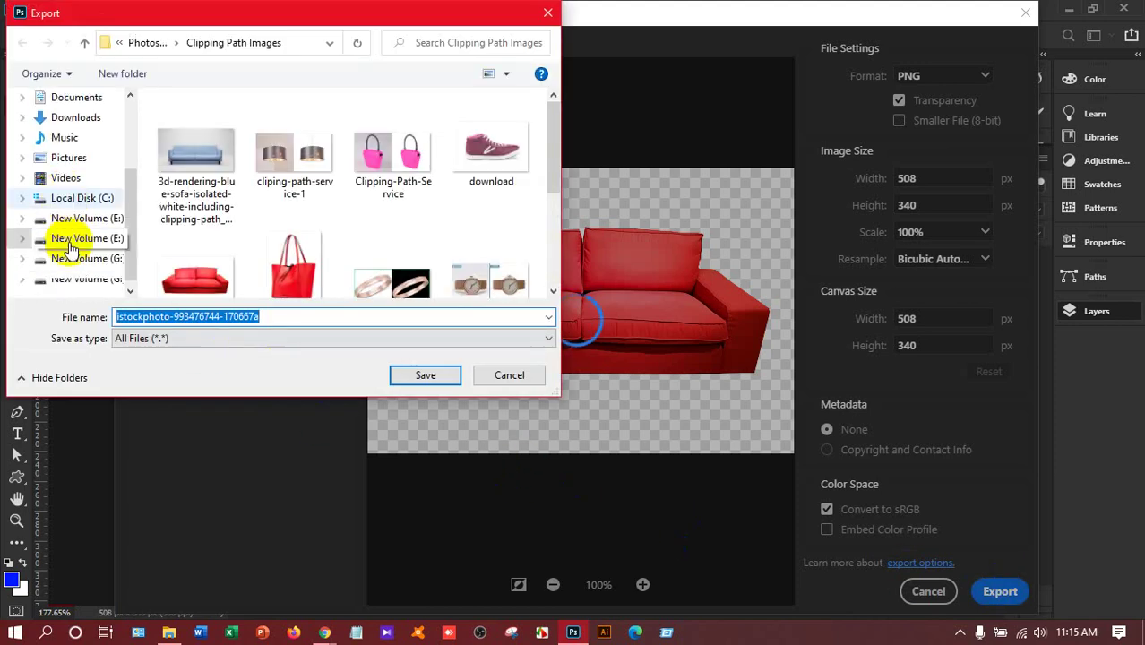
left_click(83, 222)
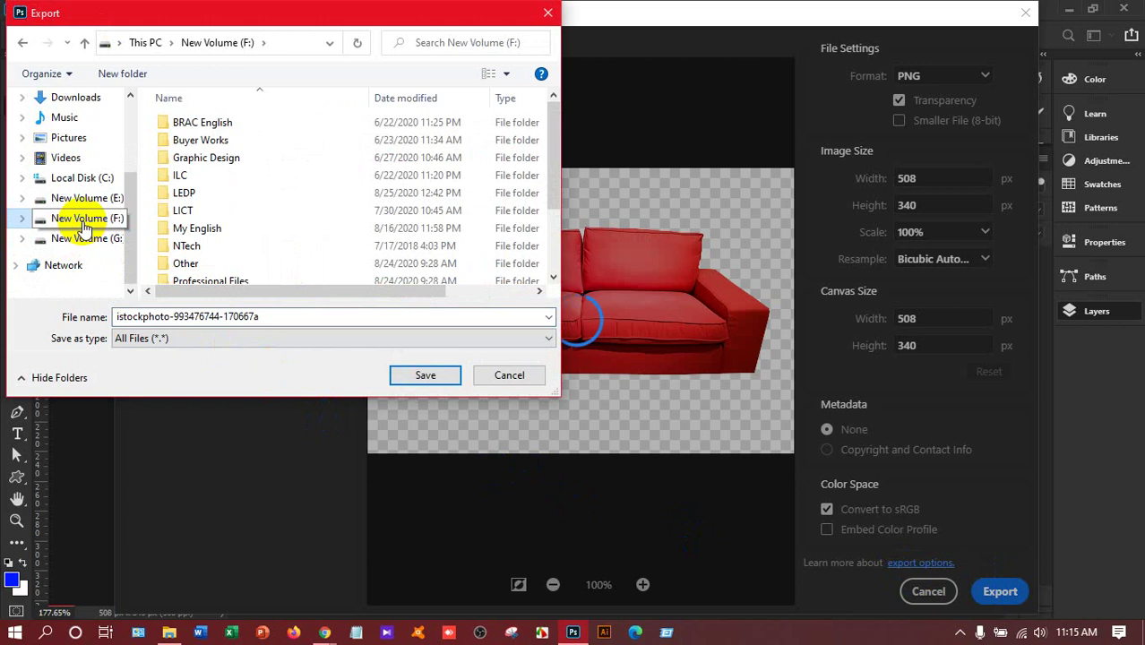
left_click(186, 193)
double_click(203, 194)
left_click(215, 174)
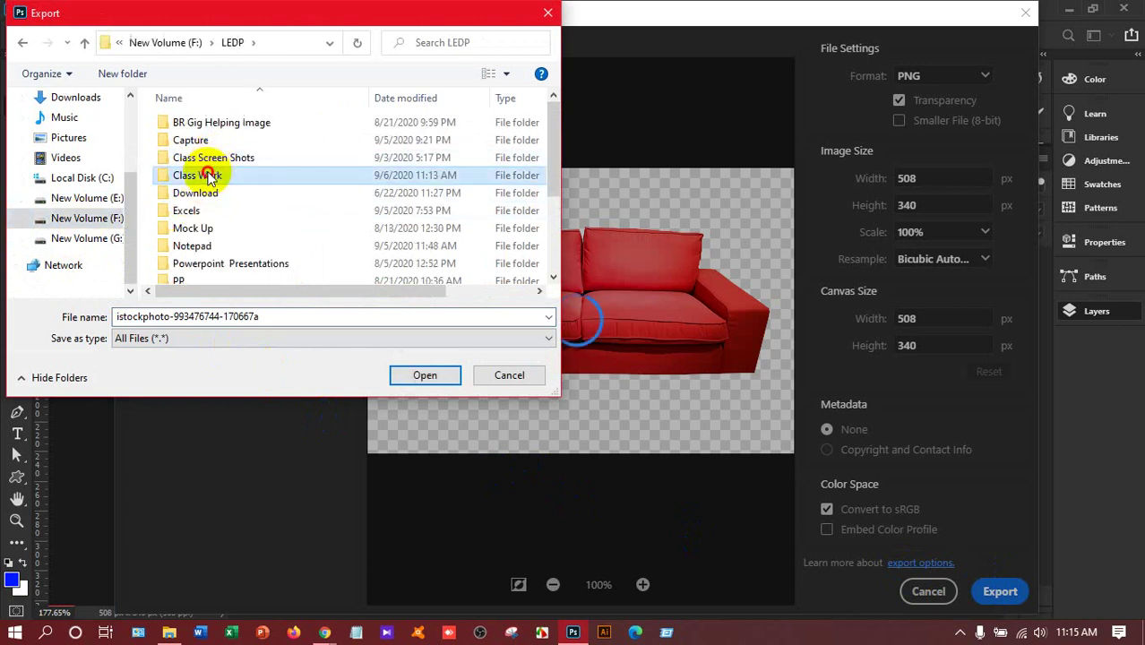
double_click(215, 174)
double_click(192, 122)
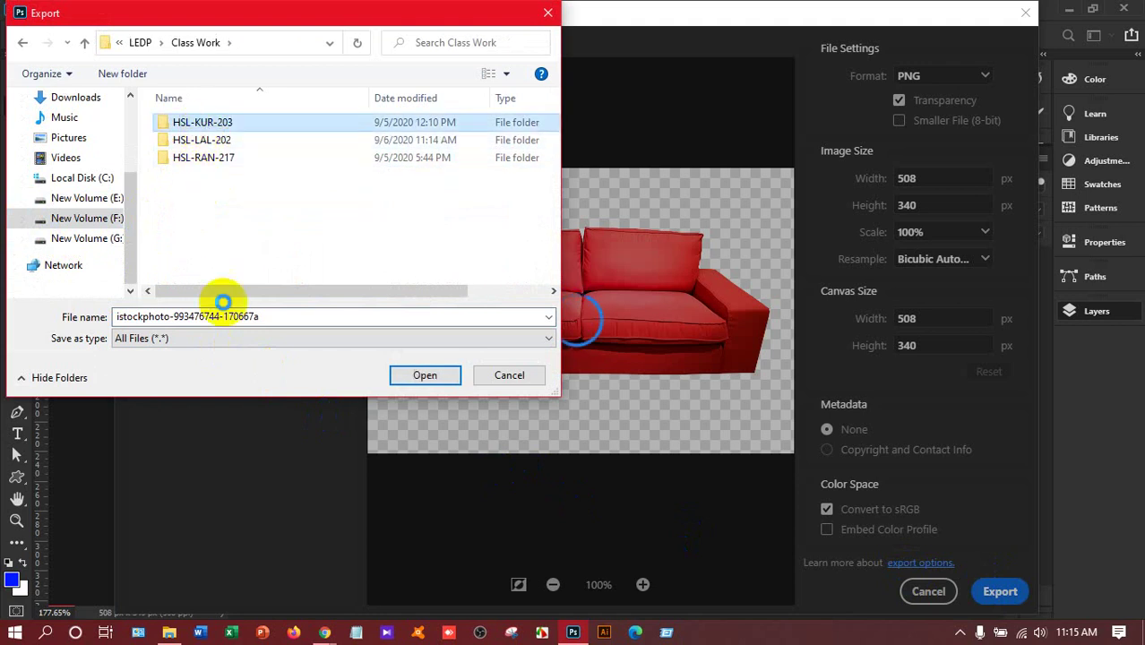
scroll(223, 233, "down", 2)
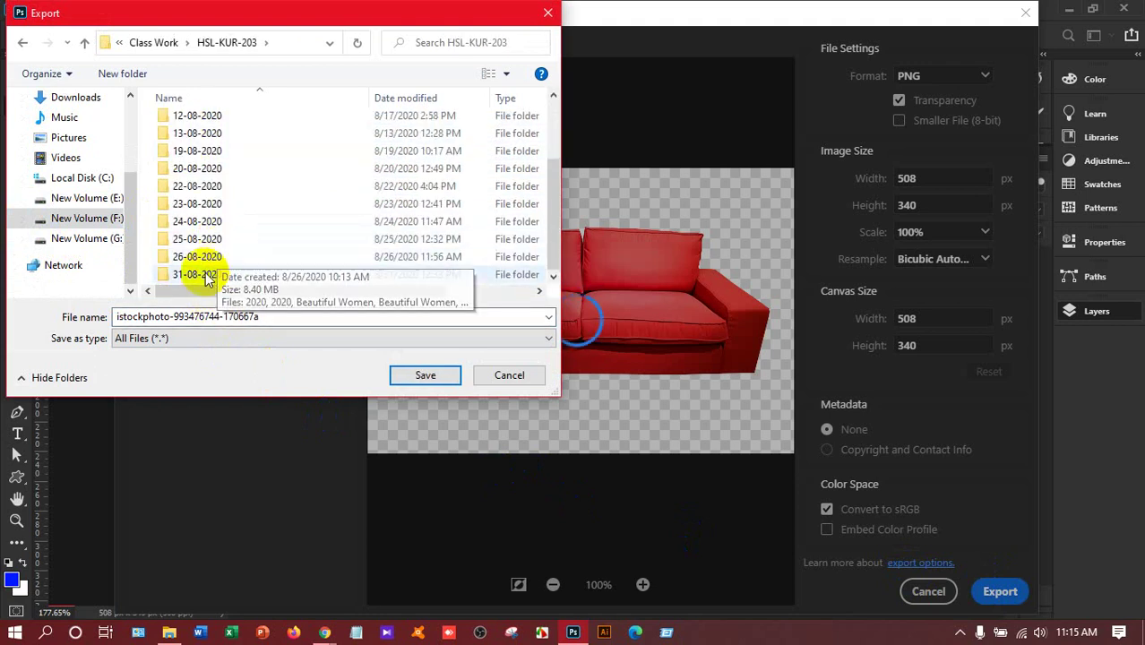
scroll(219, 247, "up", 2)
left_click(86, 43)
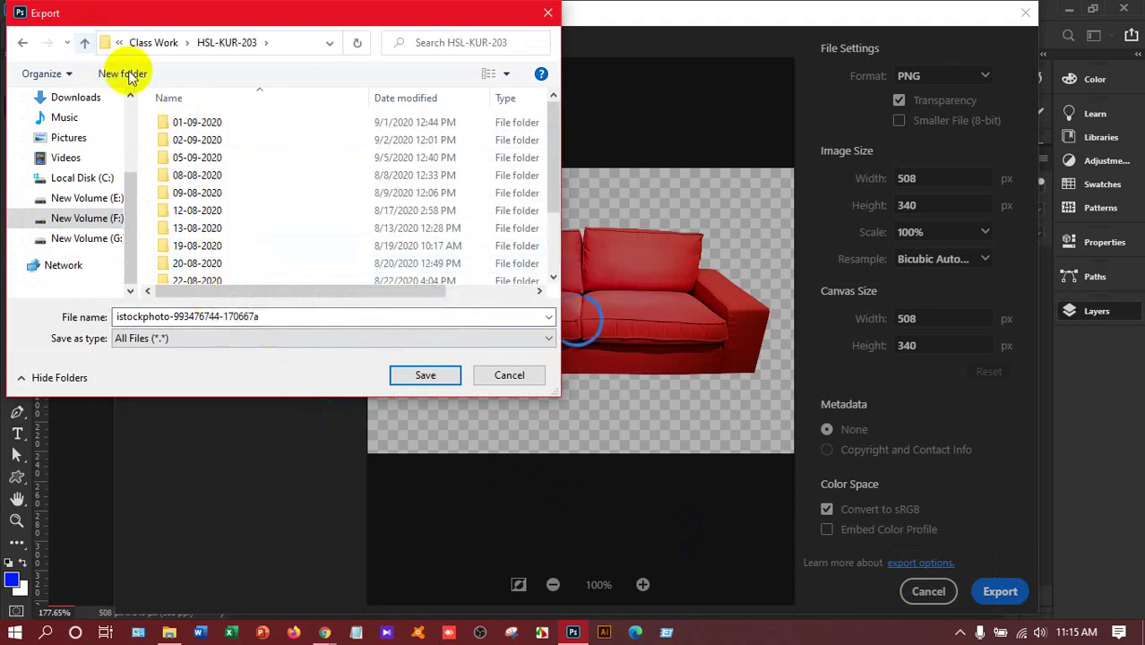
Step: Open the 06-09-2020 subfolder inside HSL-LAL-202 as the export destination
left_click(196, 149)
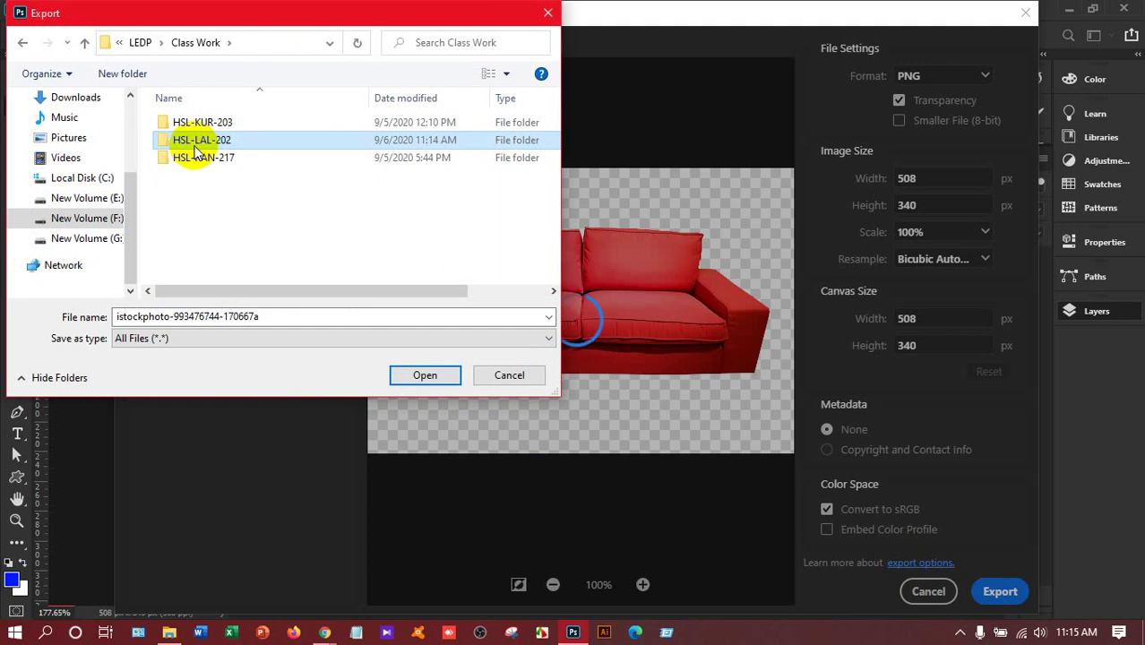
double_click(195, 151)
left_click(199, 141)
double_click(200, 144)
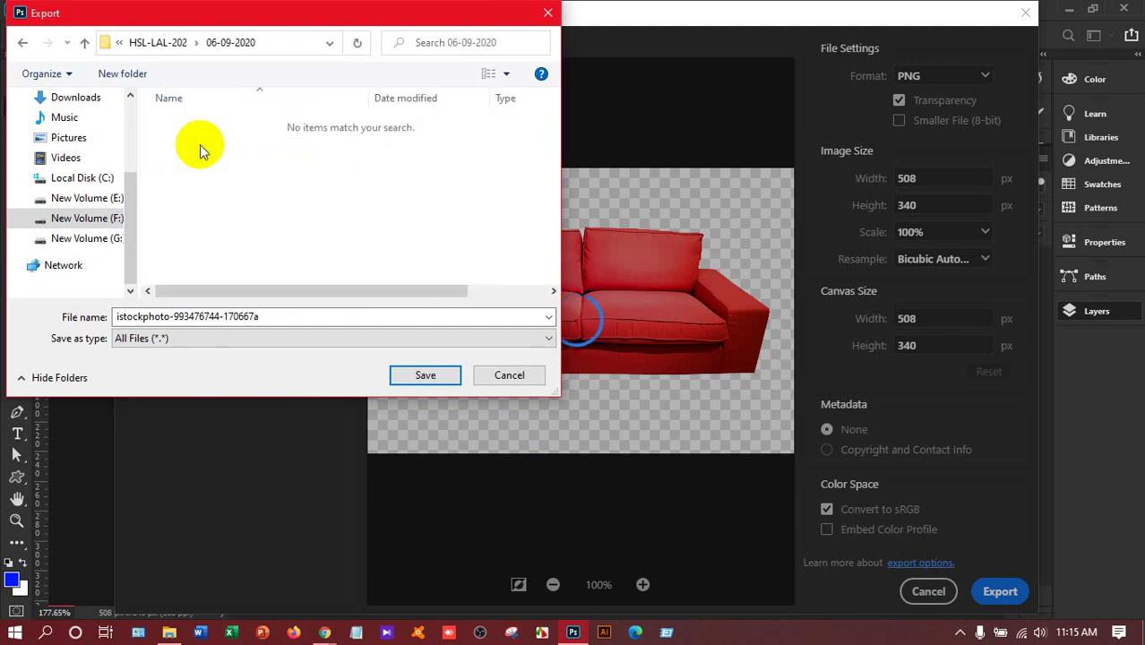
Step: Replace the stock photo file name with a name for the sofa and save the exported image
left_click(240, 321)
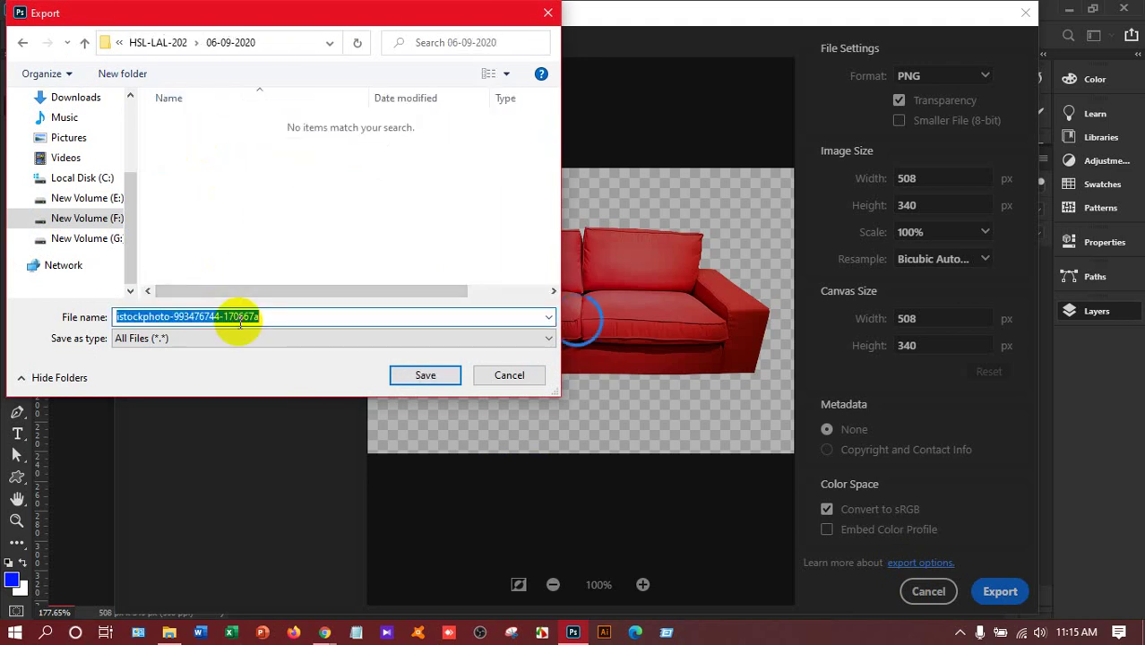
type("Si")
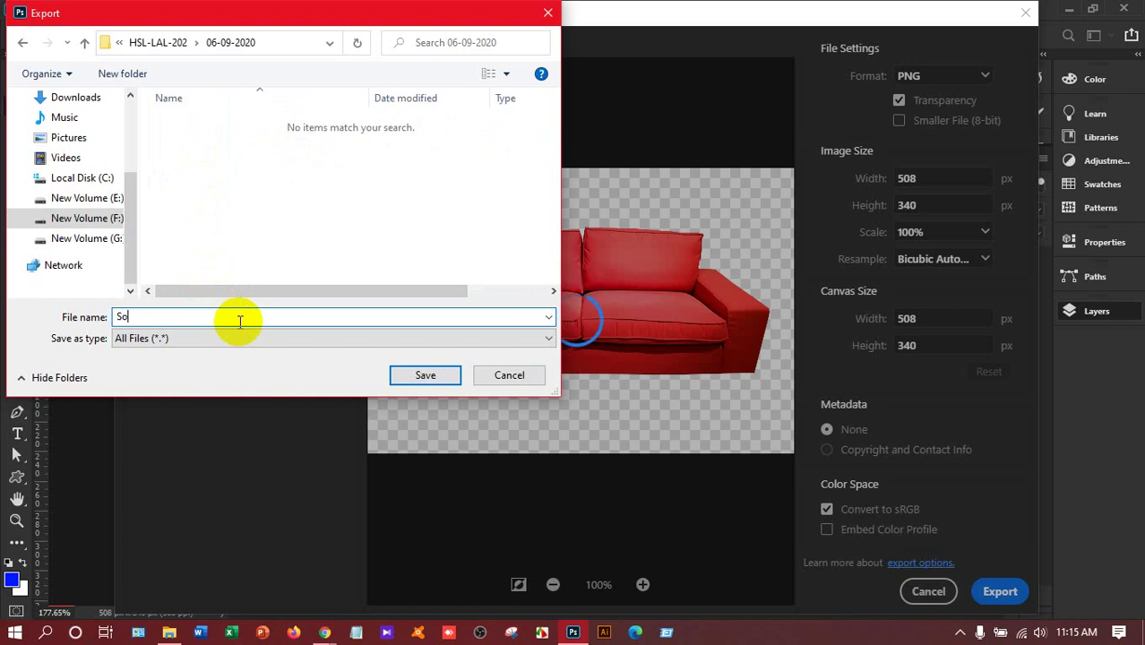
left_click(421, 375)
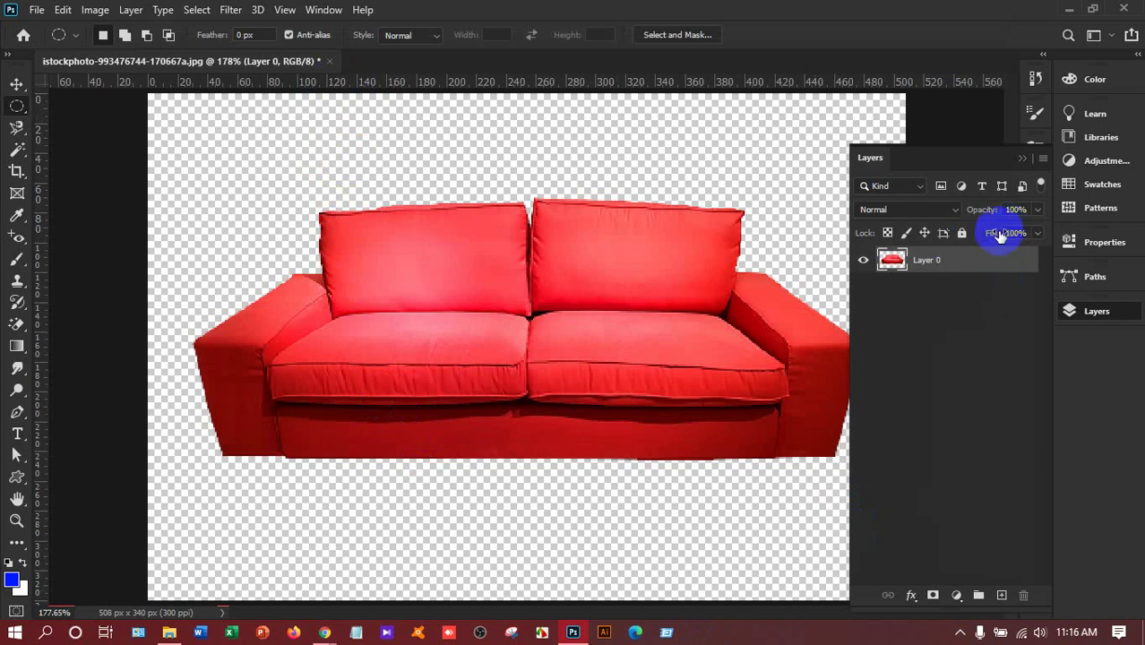
Step: Fill Layer 0 with the white background color and draw a closed, straight-sided five-point path with the Pen tool in Path mode
key("ctrl+BackSpace")
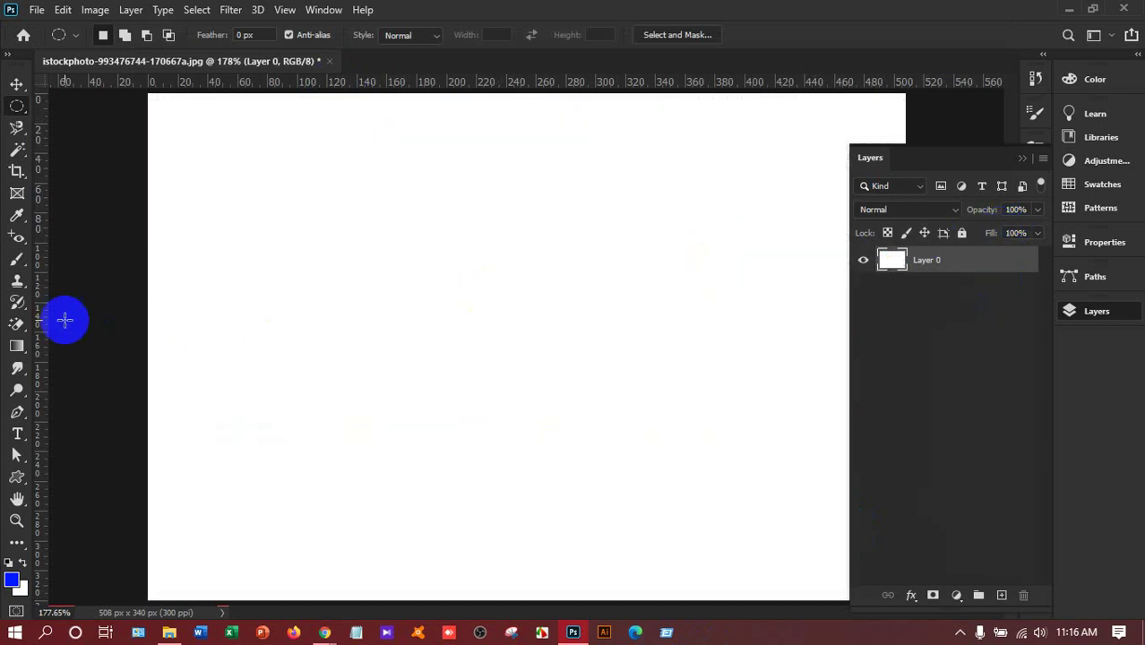
left_click(14, 414)
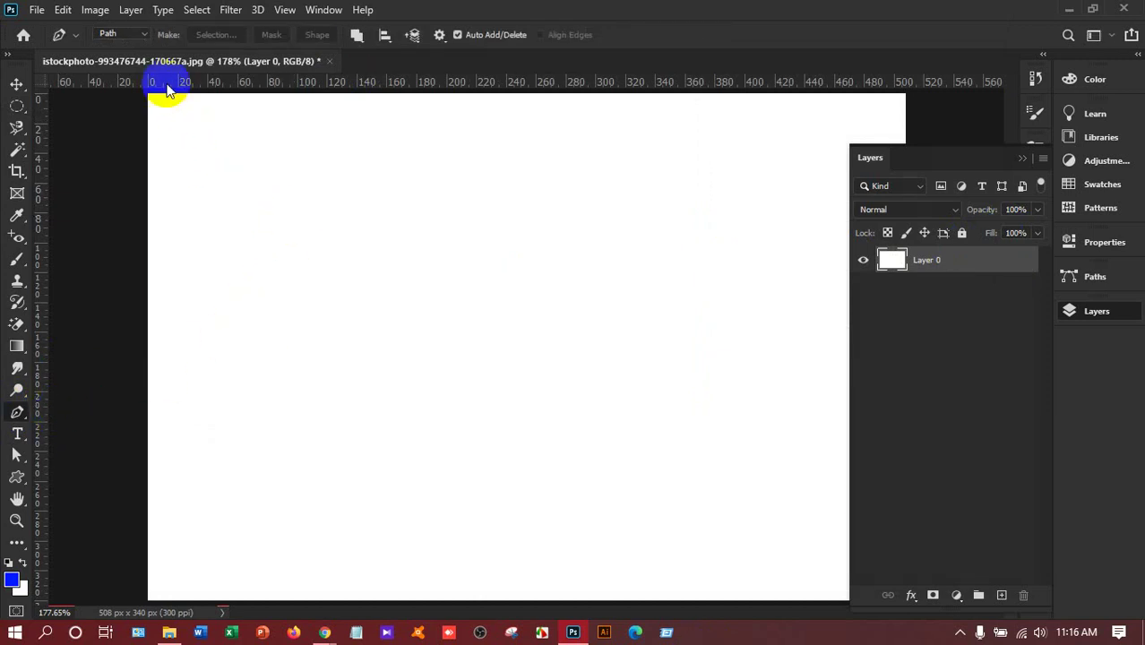
left_click(144, 38)
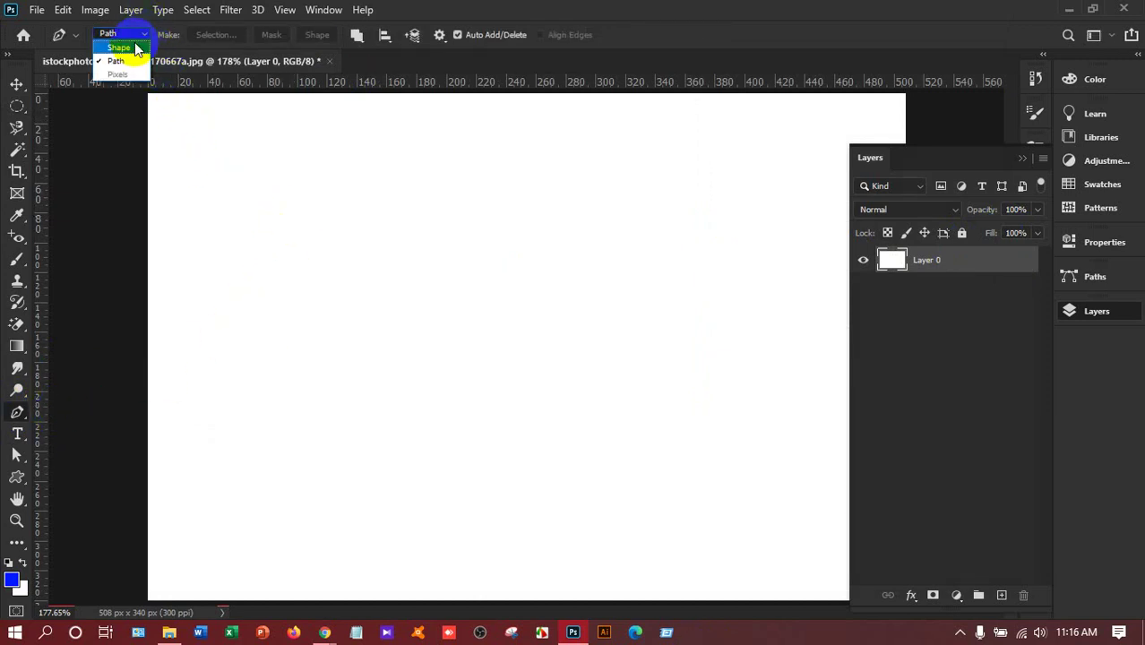
left_click(112, 57)
left_click(323, 190)
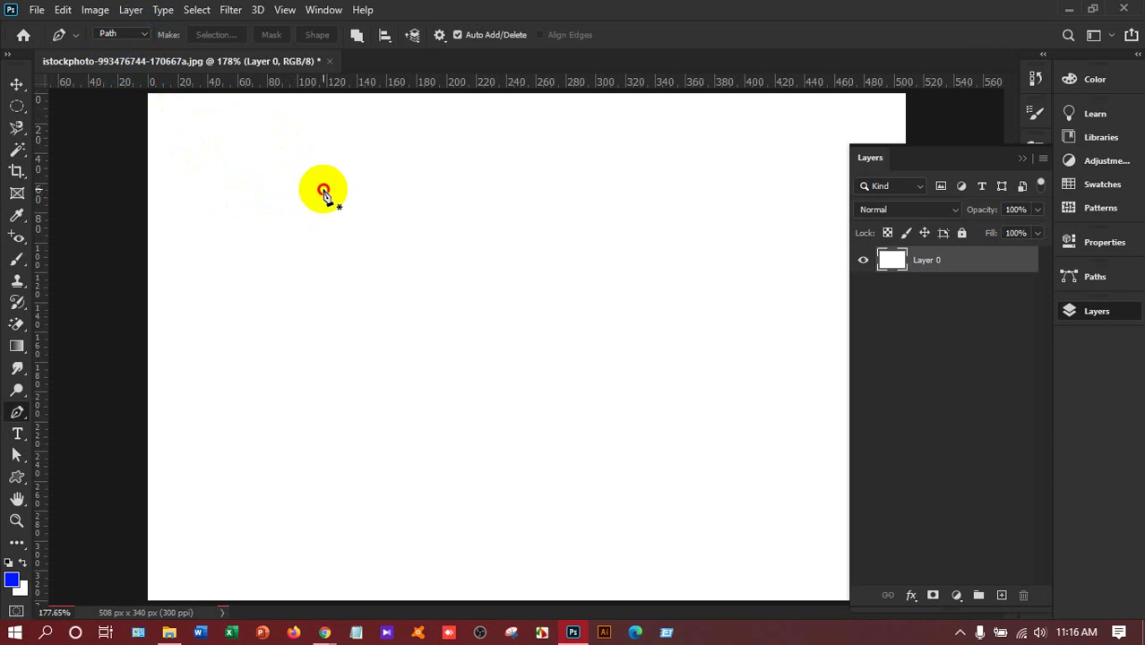
left_click(727, 202)
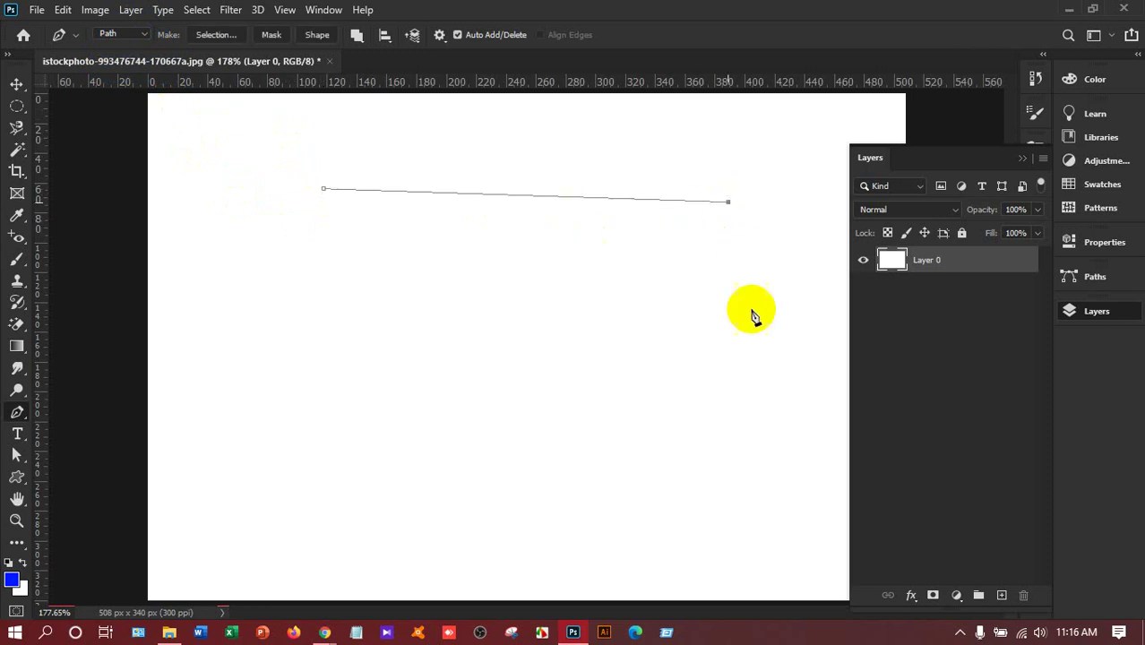
left_click(744, 439)
left_click(467, 508)
left_click(315, 350)
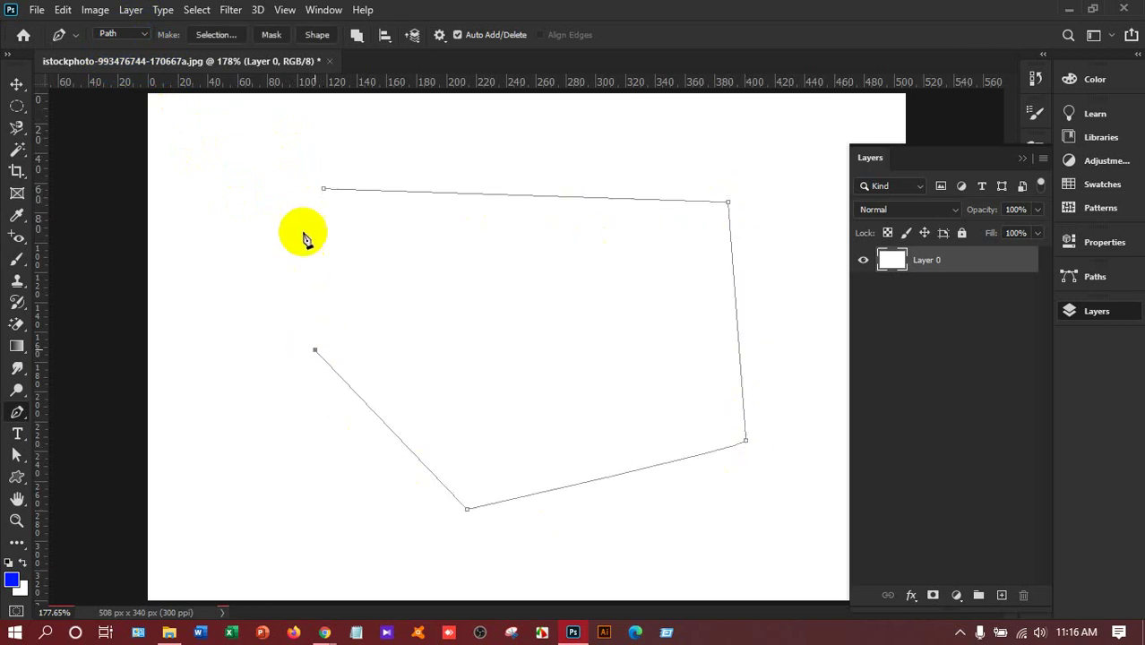
left_click(325, 191)
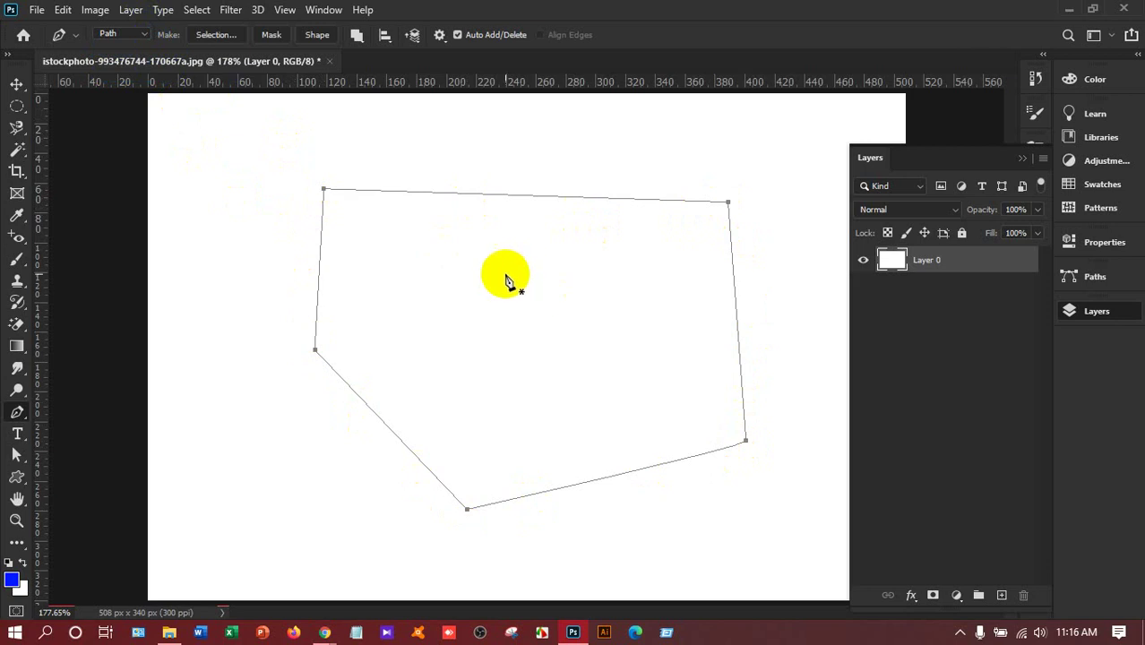
Step: Convert the five-point path into a new anti-aliased selection with a 0-pixel feather radius and deselect it
right_click(508, 280)
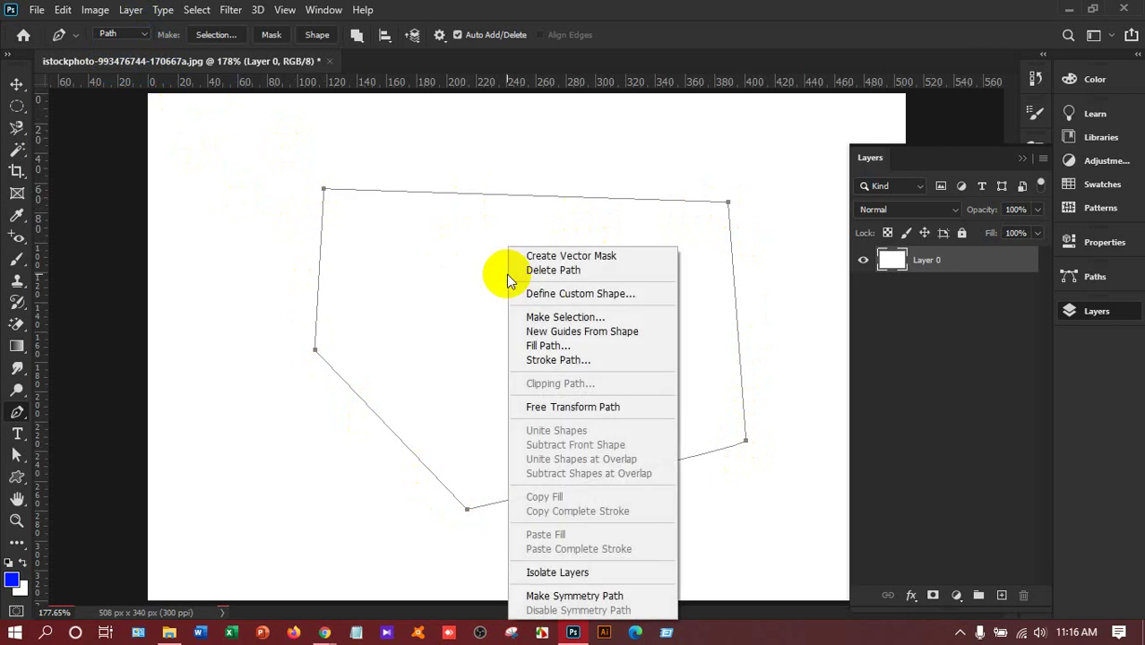
left_click(557, 317)
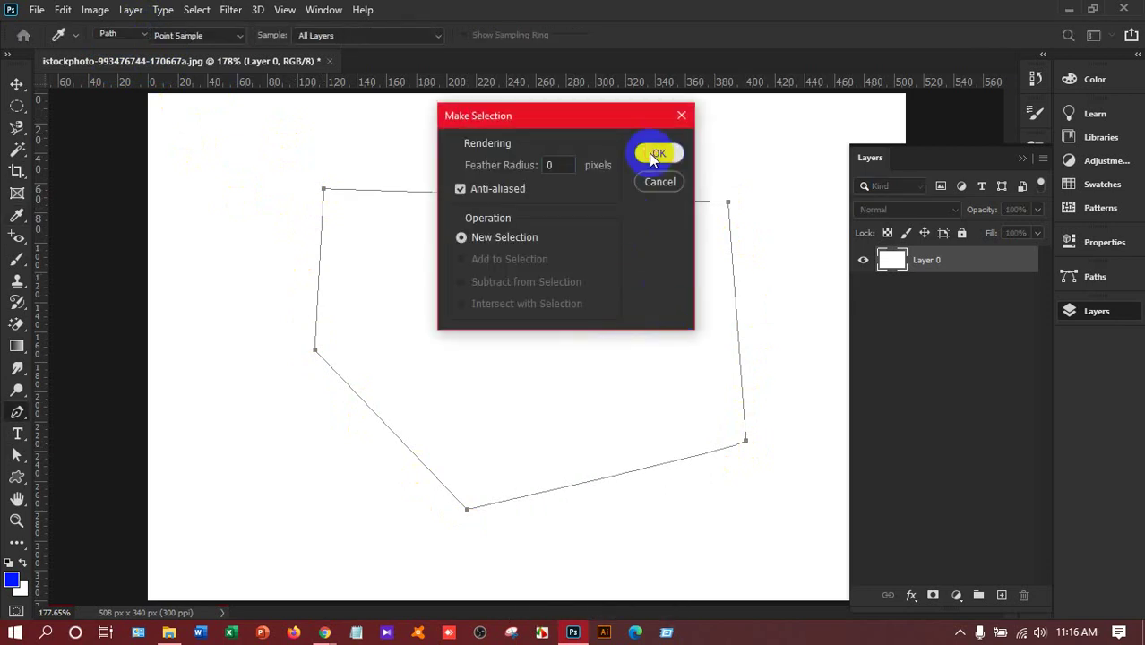
left_click(654, 155)
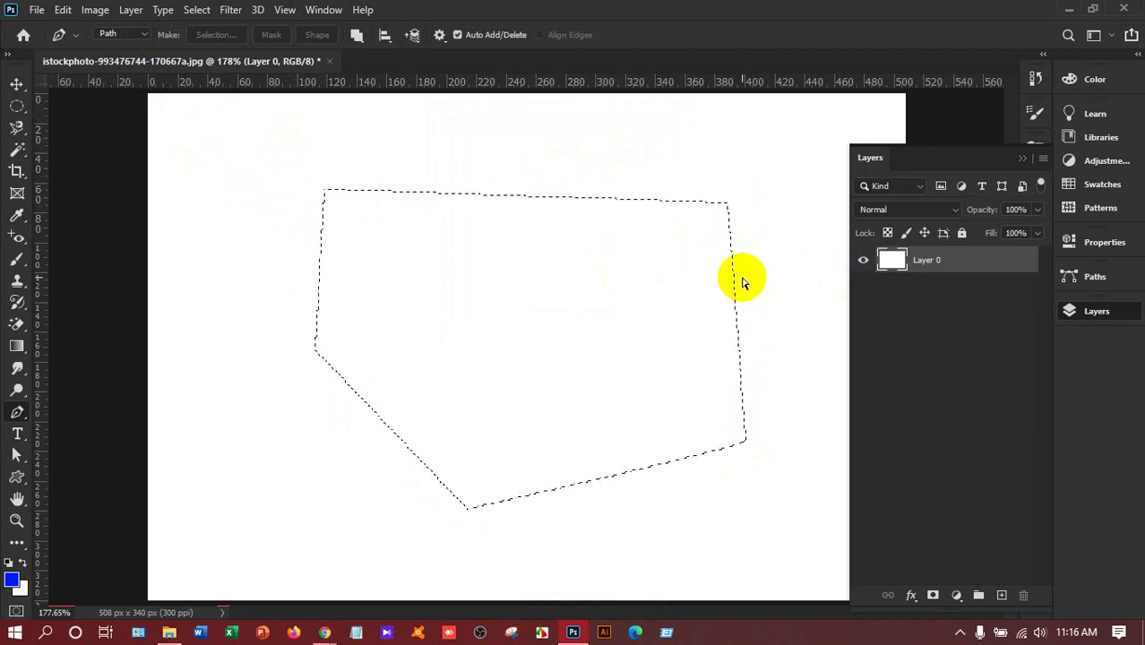
key("ctrl+d")
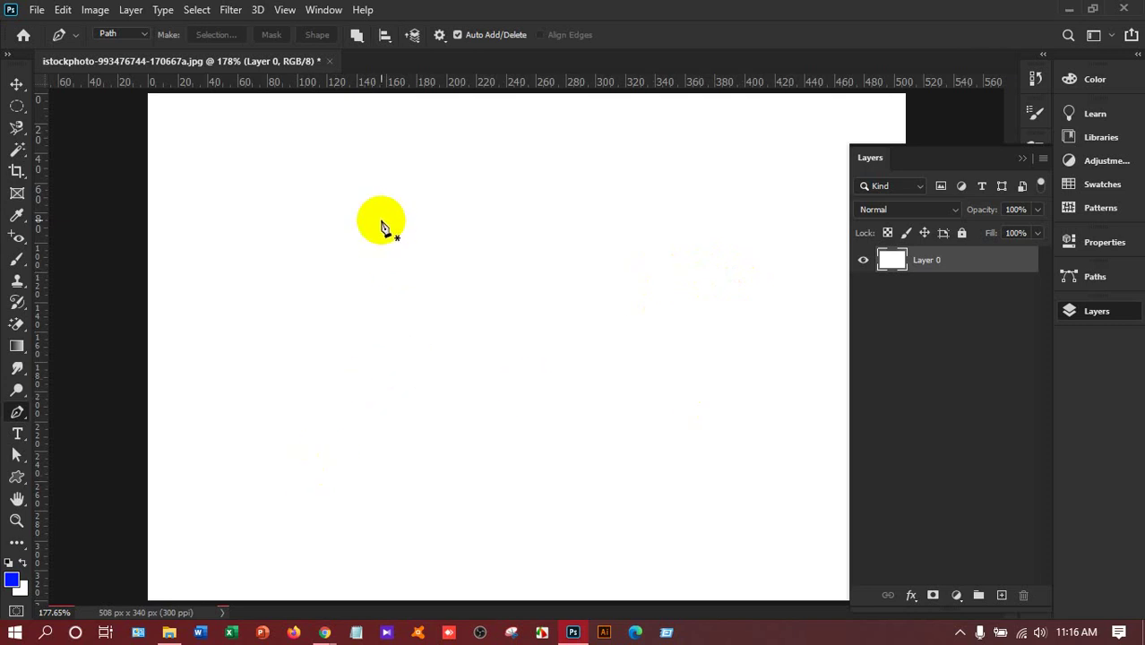
Step: Draw a closed, narrow S-shaped path of four curved segments across the white canvas, removing outgoing direction handles at anchor points
left_click(252, 308)
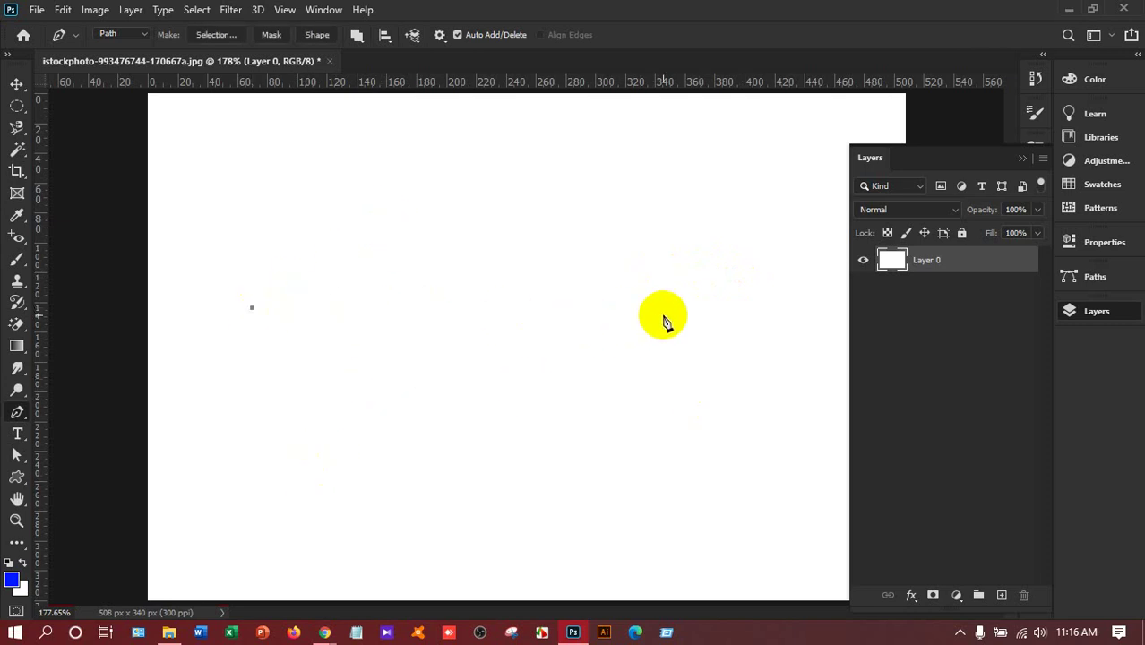
left_click_drag(595, 309, 794, 436)
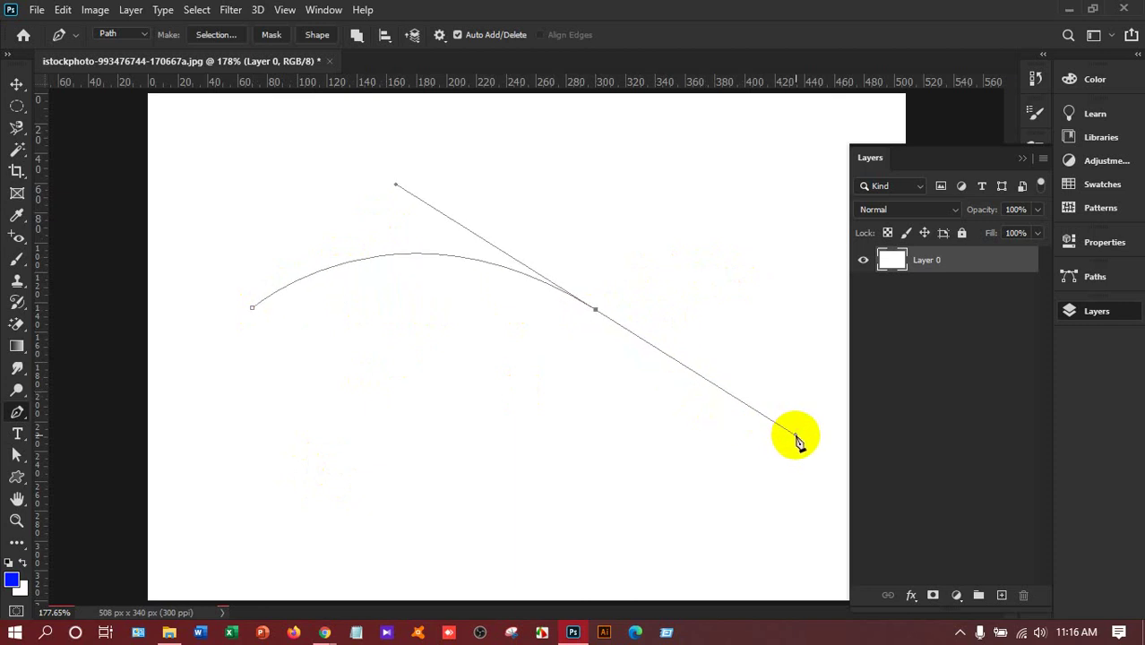
left_click(595, 309, "alt")
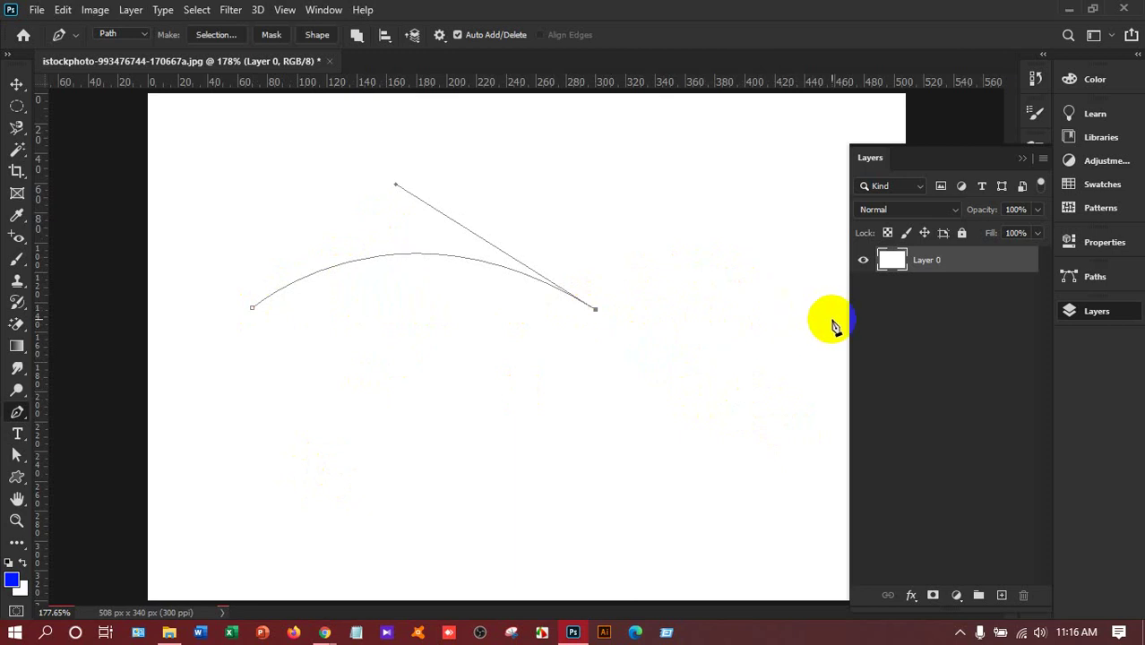
left_click(1022, 159)
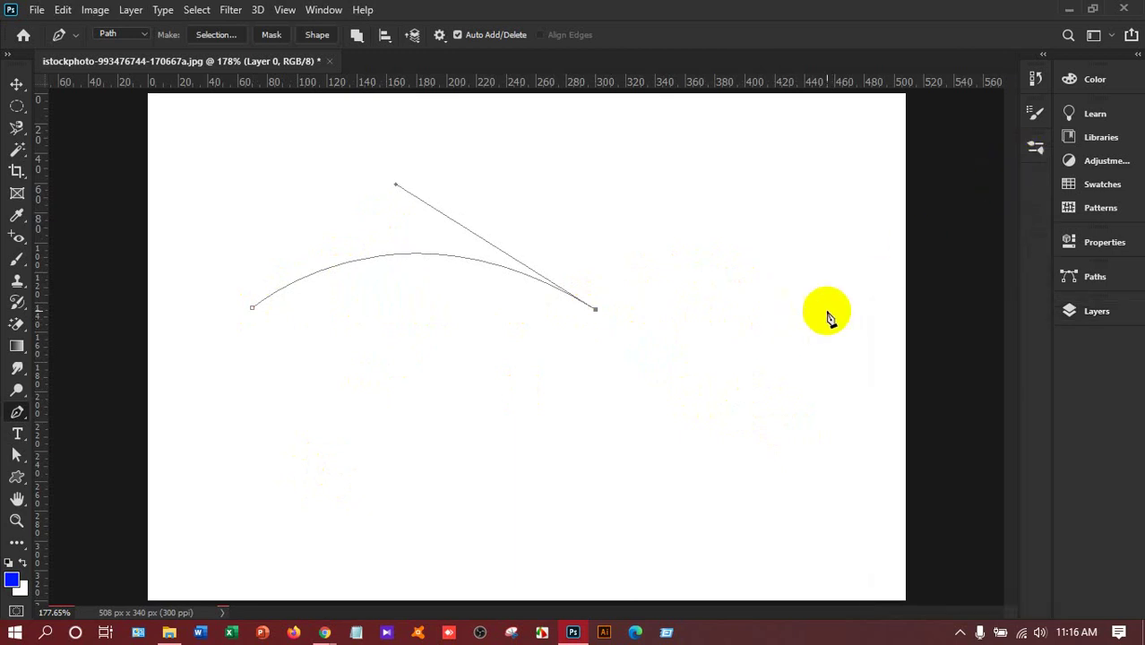
left_click_drag(766, 331, 812, 248)
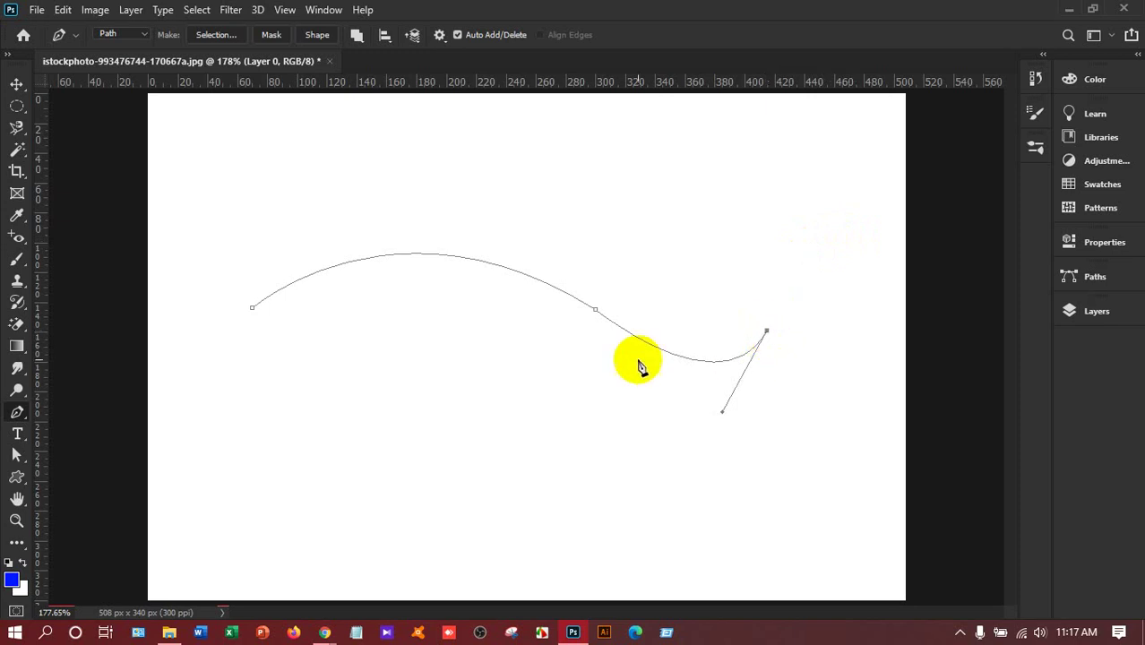
left_click_drag(490, 288, 214, 121)
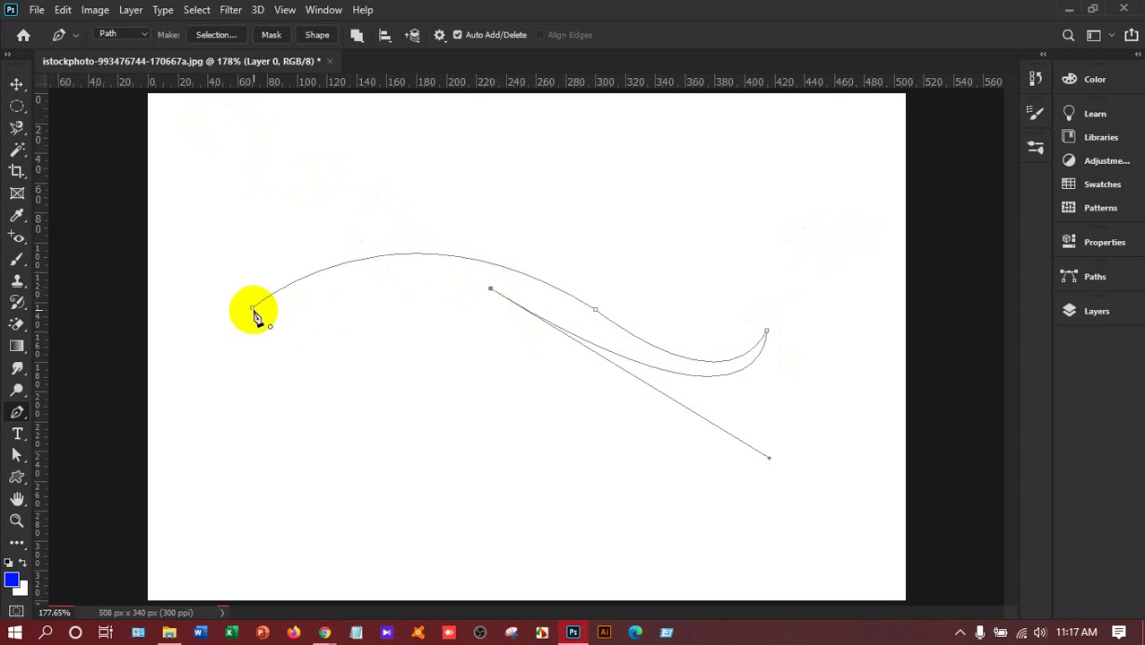
mouse_move(253, 311)
left_mouse_down()
mouse_move(79, 383)
mouse_move(96, 377)
mouse_move(112, 390)
left_mouse_up()
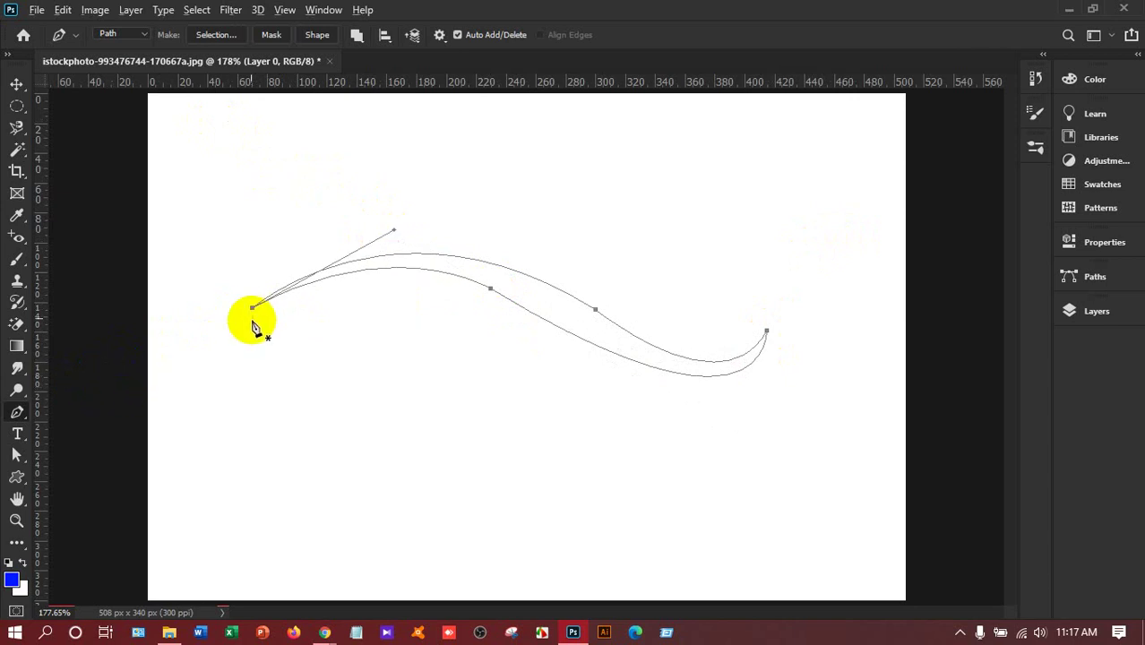
Step: Convert the S-shaped path into a new anti-aliased selection with a 0-pixel feather radius
right_click(556, 304)
left_click(618, 313)
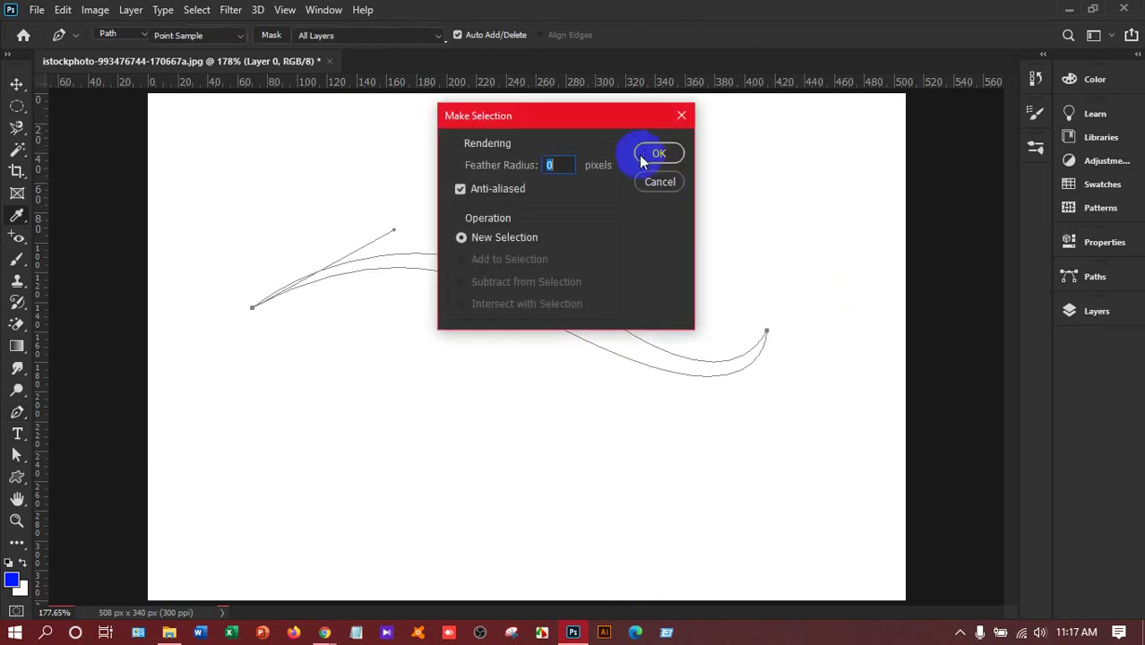
left_click(646, 152)
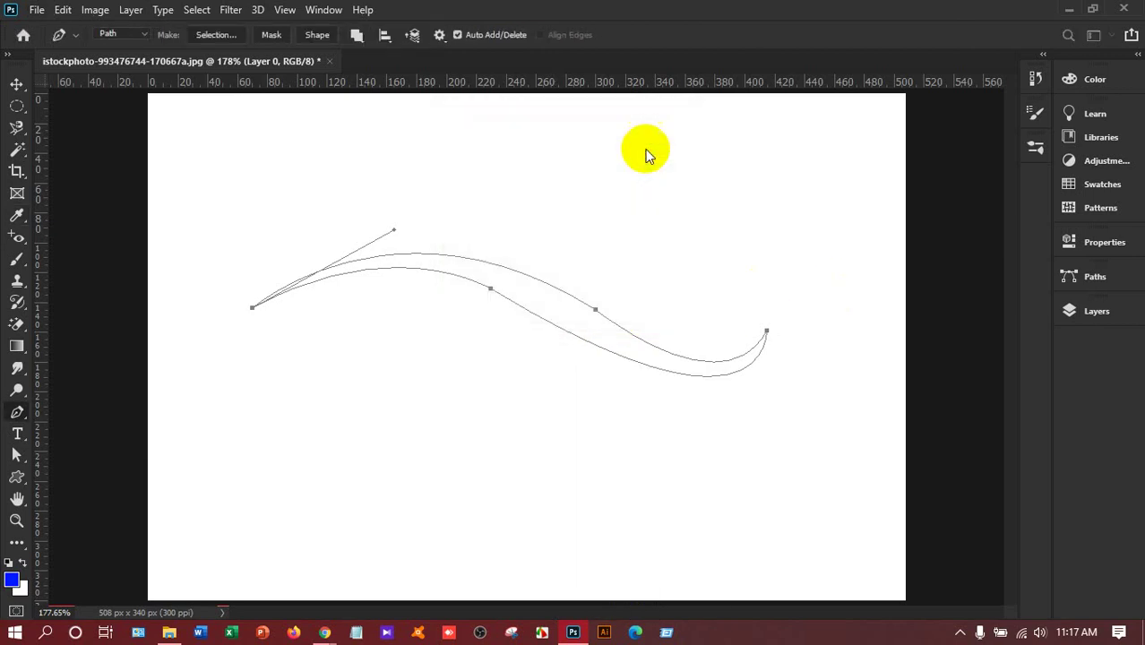
Step: Add a new layer above Layer 0, fill the S-shaped selection with the blue foreground color, and deselect it
left_click(1087, 287)
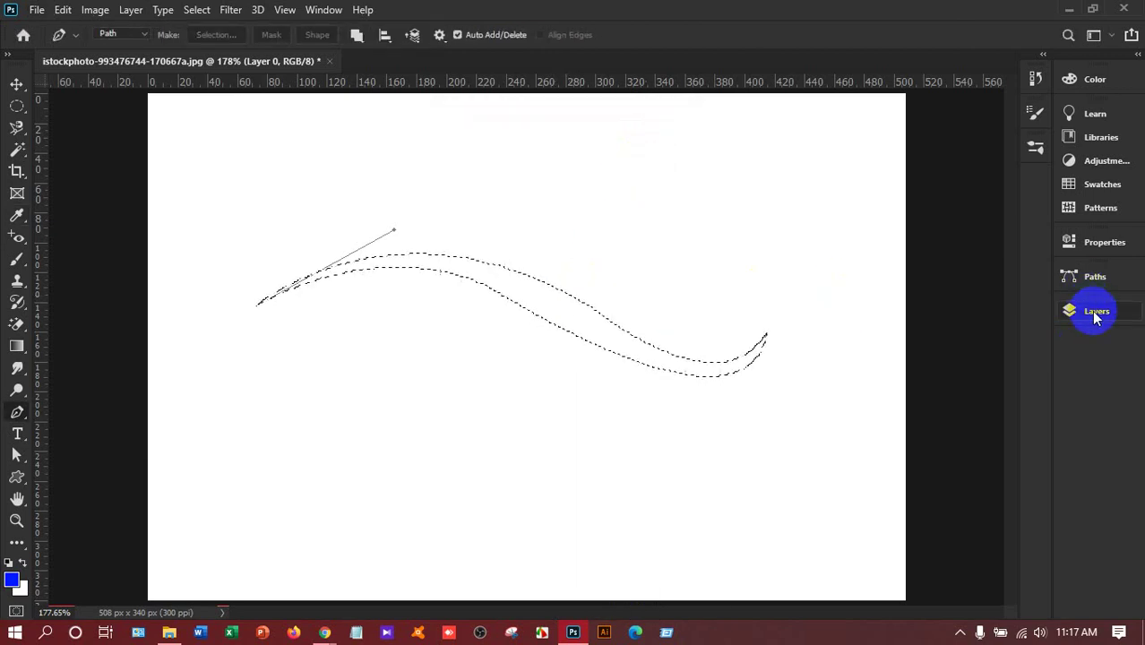
left_click(1089, 309)
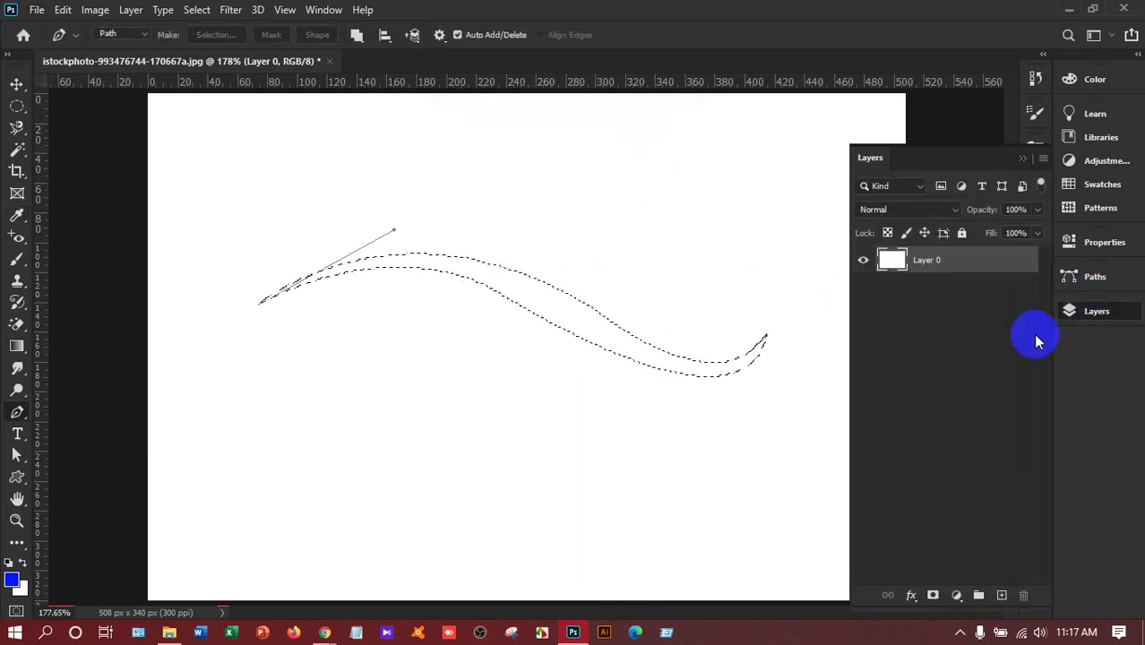
left_click(1003, 595)
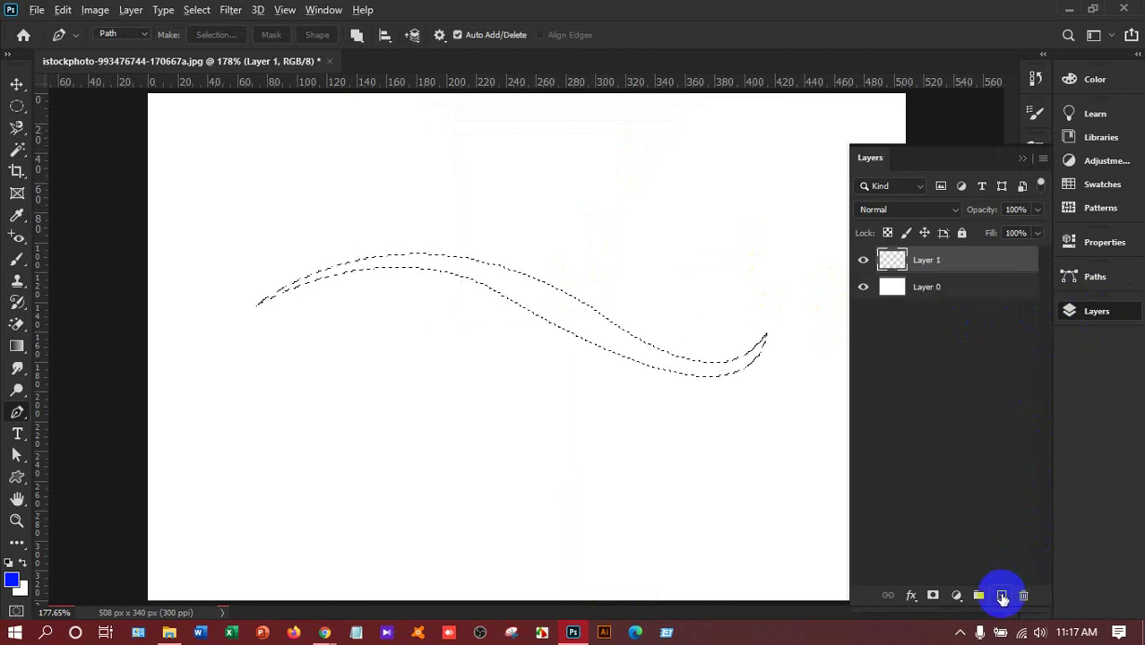
key("alt+BackSpace")
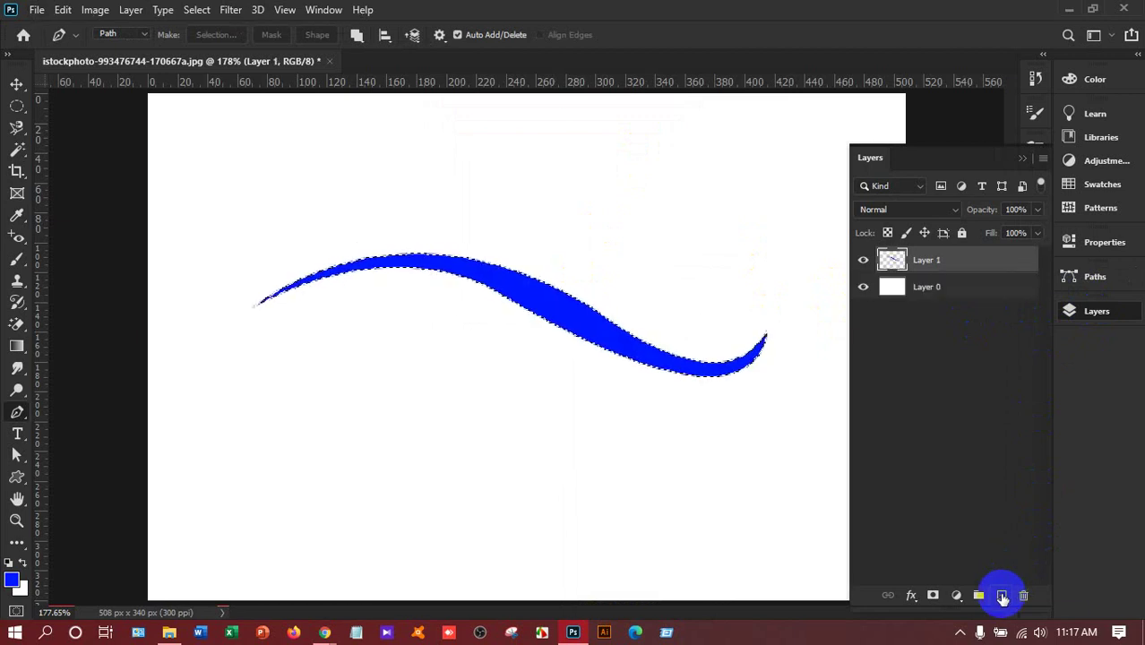
key("ctrl+d")
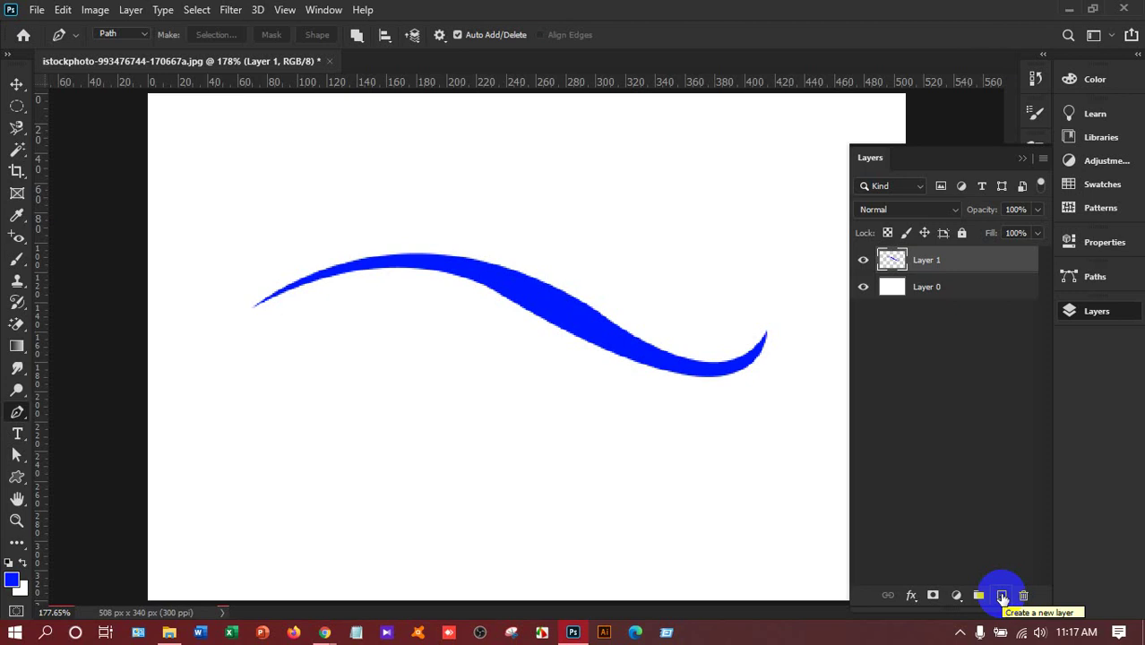
Step: Set the Pen tool to Shape mode with a red fill, and undo the stray first anchor point placed on the canvas
right_click(18, 418)
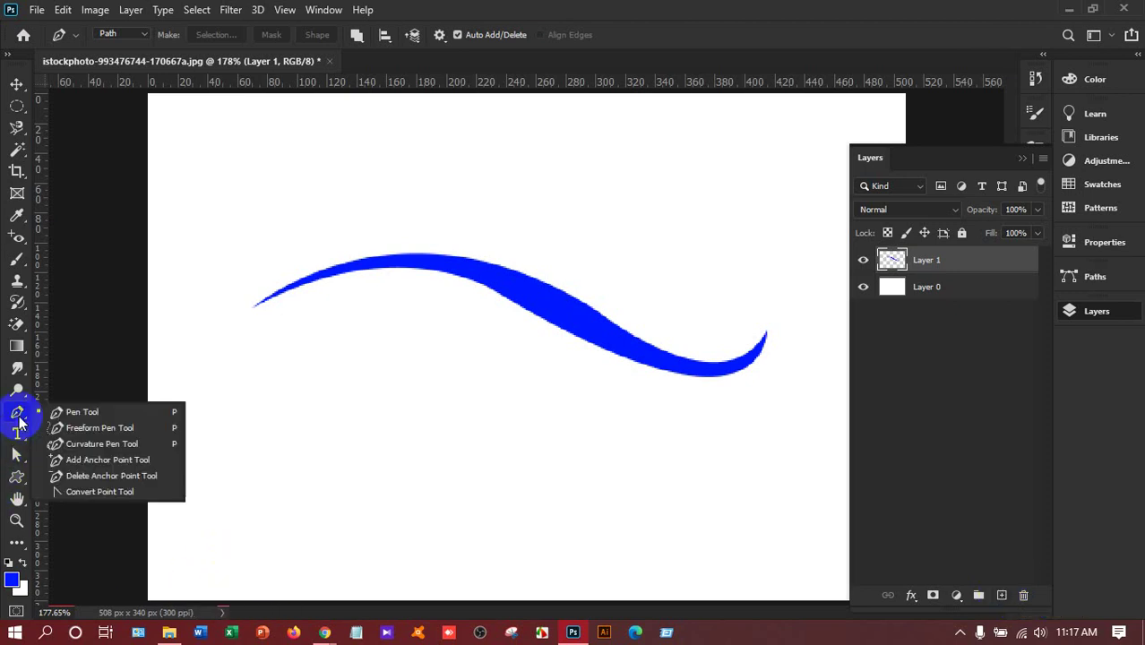
left_click(85, 413)
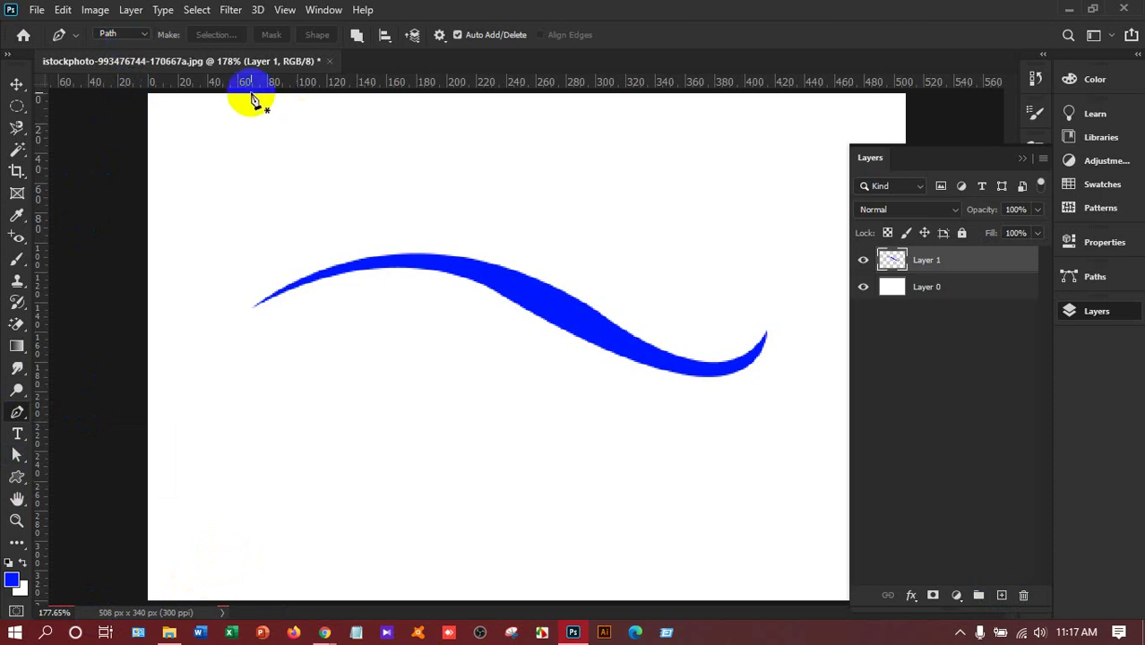
left_click(143, 35)
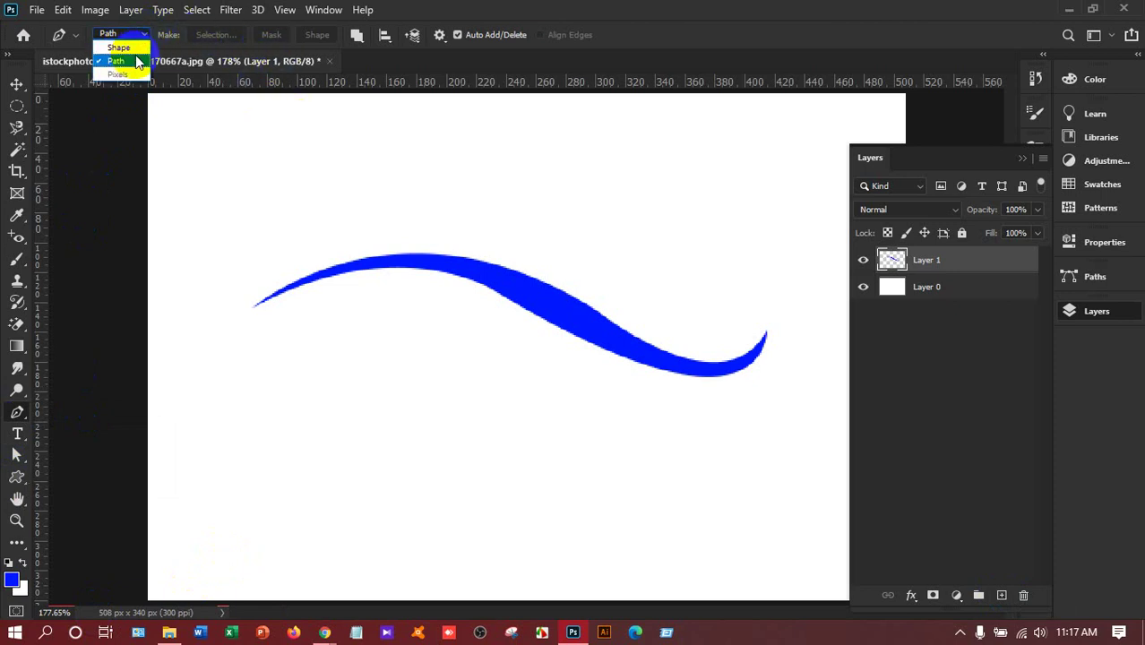
left_click(125, 41)
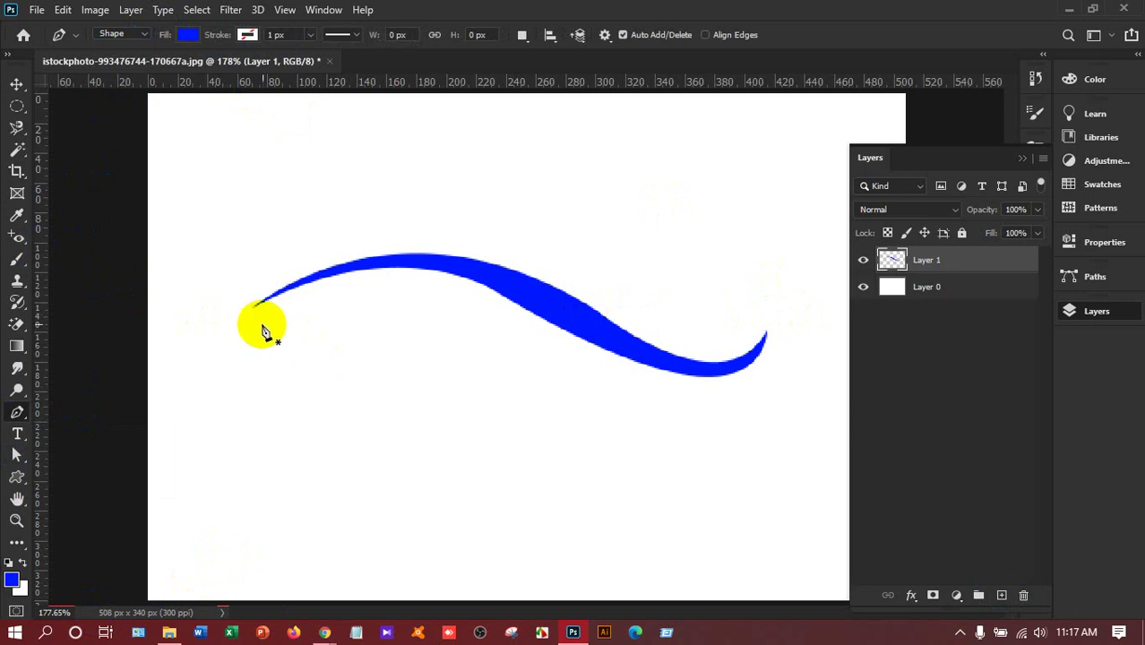
left_click(188, 35)
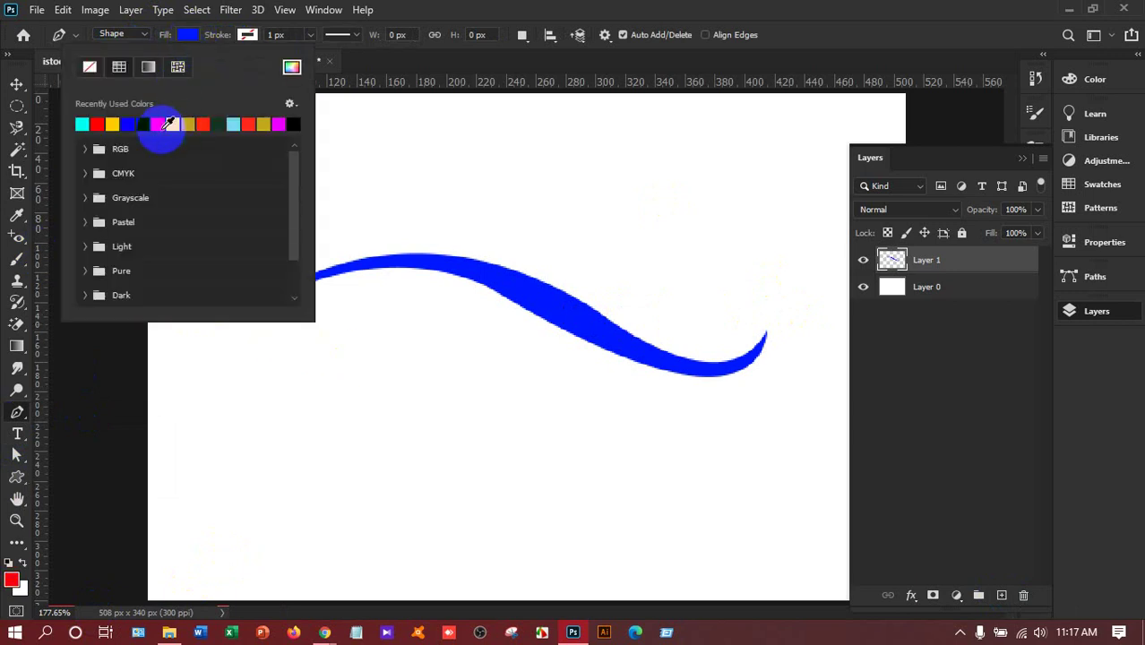
left_click(161, 128)
left_click(286, 350)
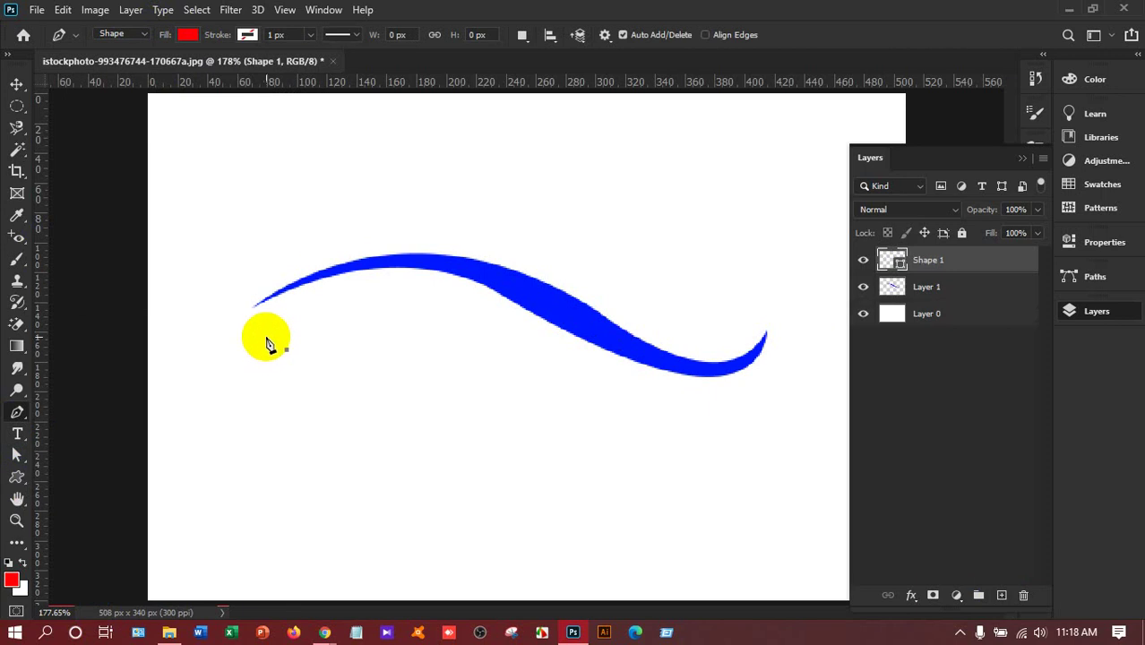
key("ctrl+z")
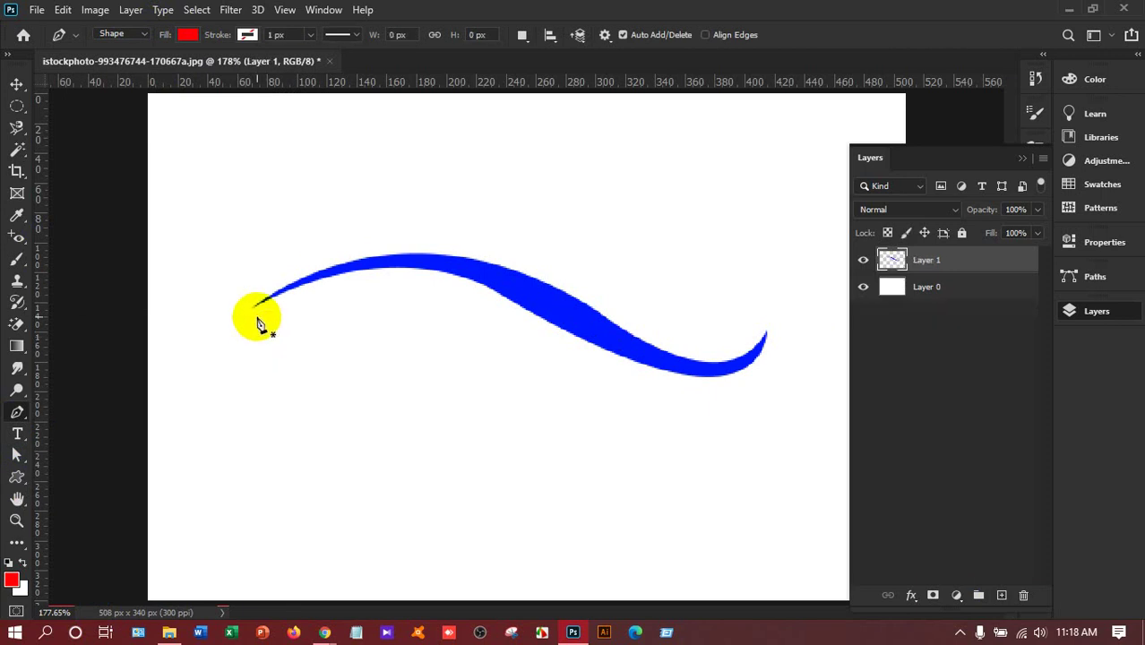
Step: Draw a closed red S-shaped curve about 347 by 84 px just below the blue one, removing outgoing direction handles at anchor points
left_click(258, 321)
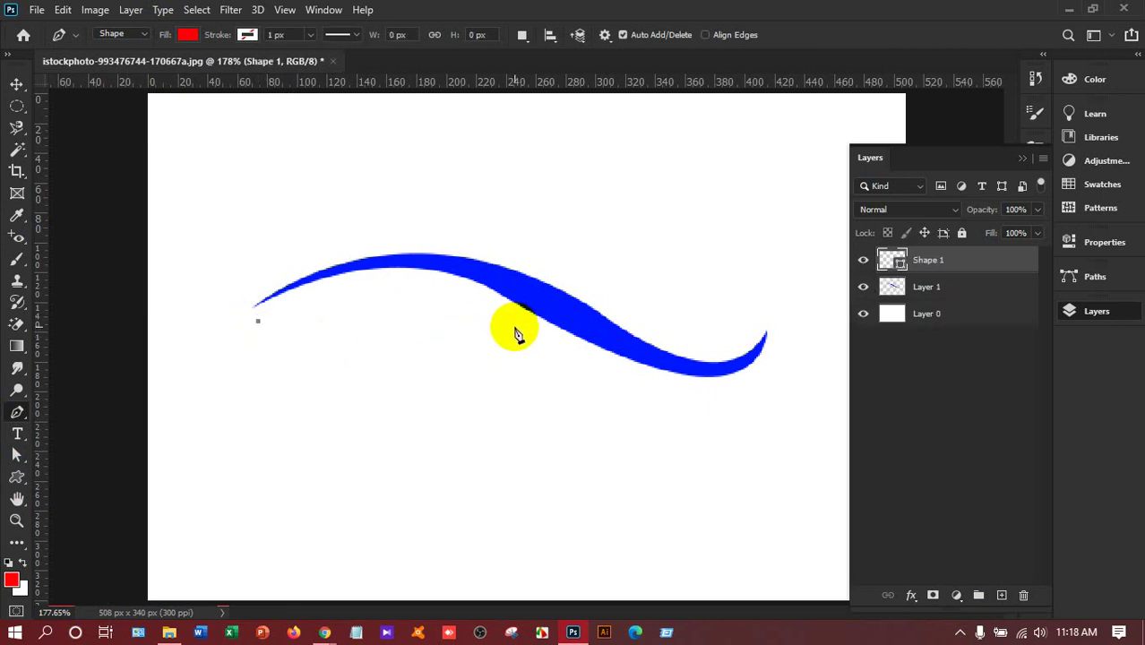
left_click_drag(516, 329, 678, 427)
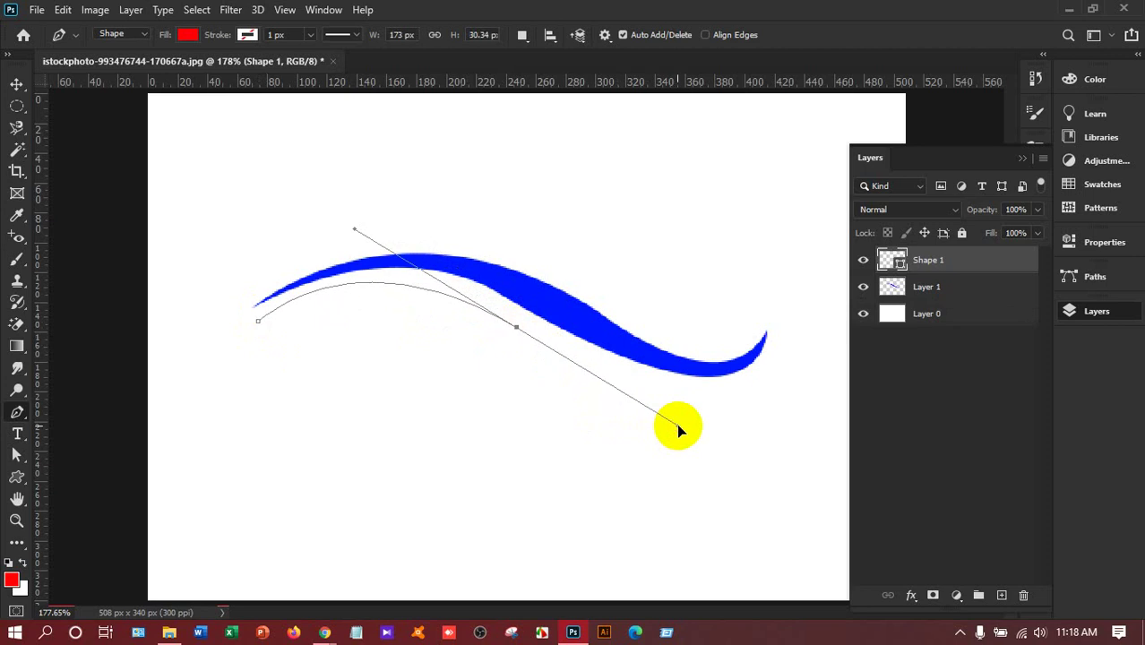
left_click(516, 333)
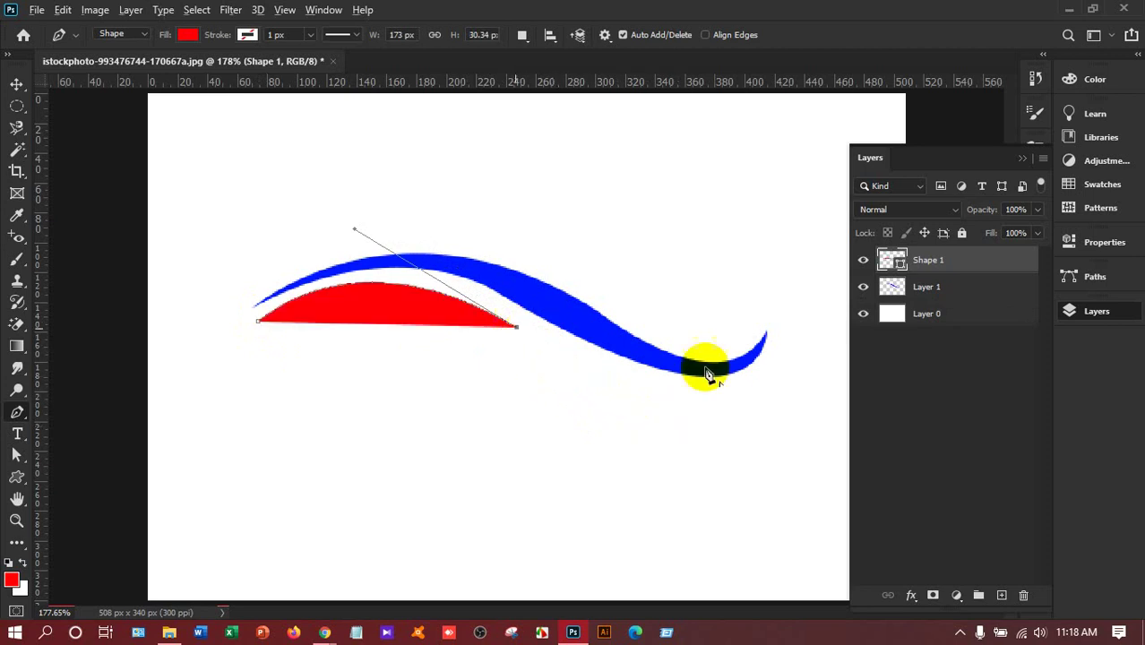
mouse_move(776, 348)
left_mouse_down()
mouse_move(838, 217)
mouse_move(841, 234)
left_mouse_up()
left_click(776, 351)
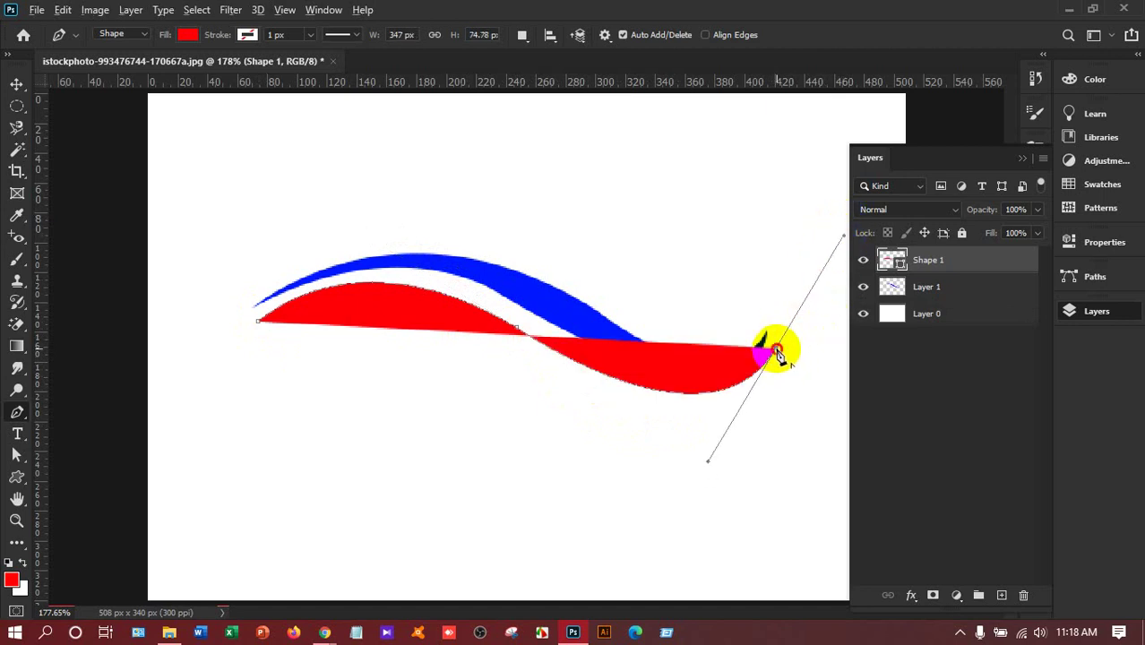
left_click(776, 352)
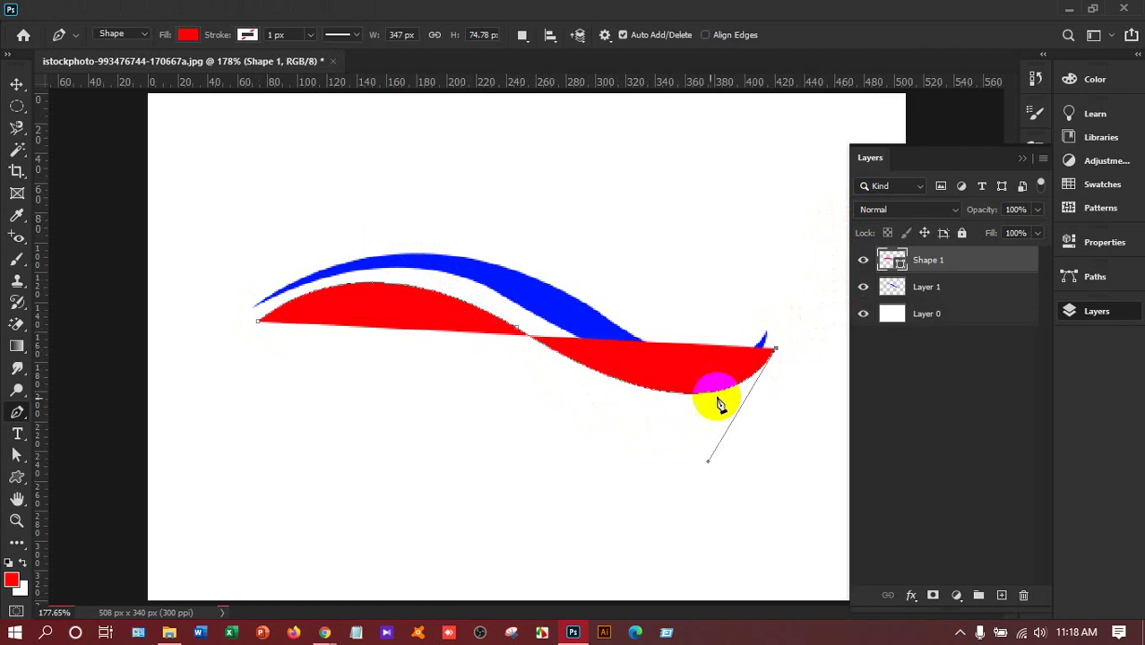
left_click_drag(507, 346, 245, 205)
left_click(508, 347)
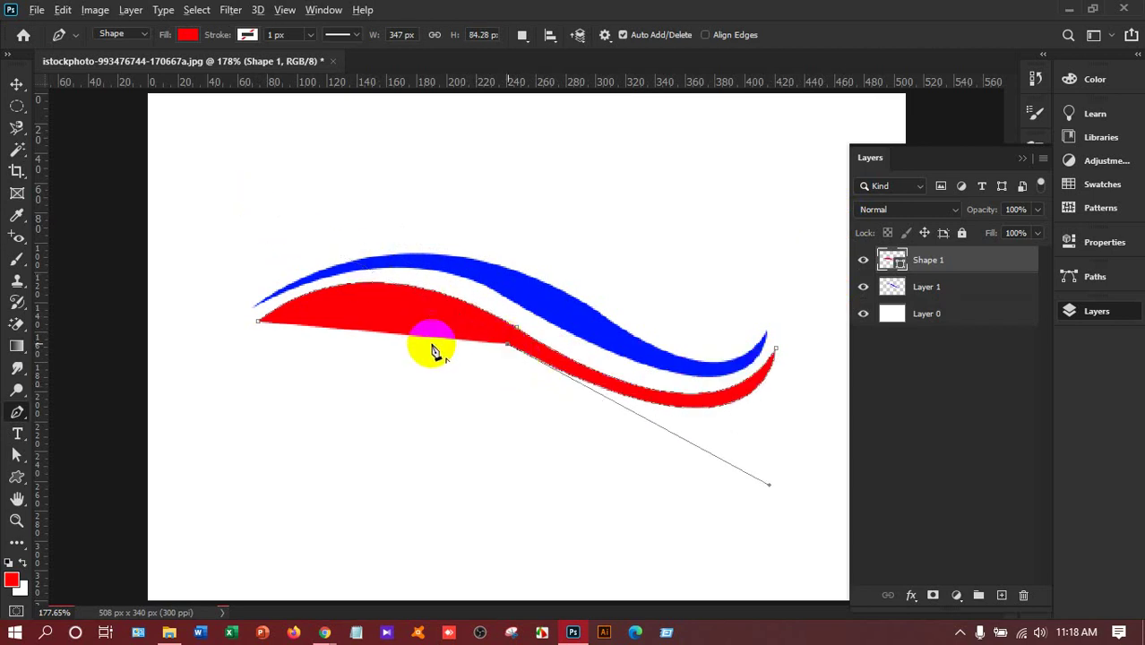
left_click_drag(260, 328, 243, 324)
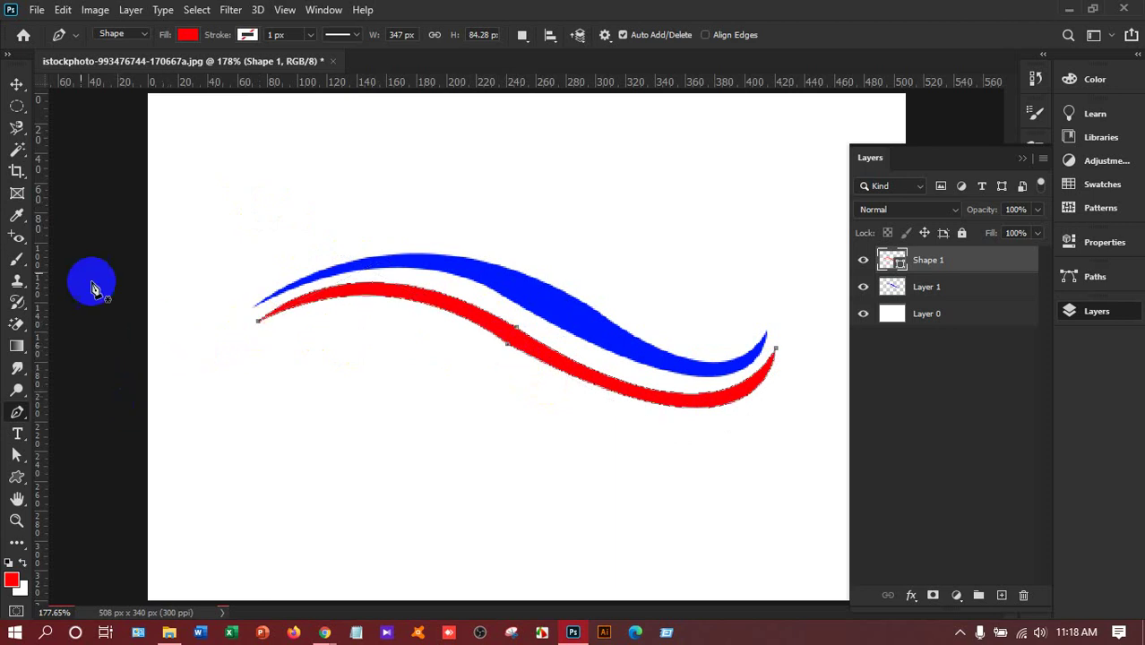
left_click(10, 87)
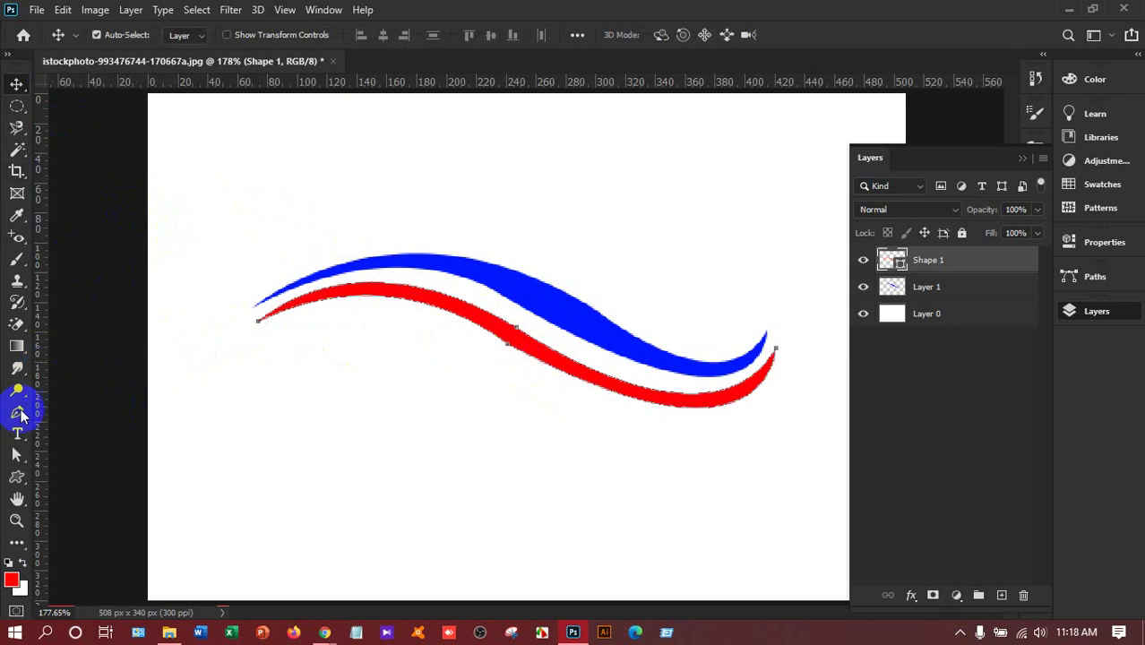
left_click(17, 416)
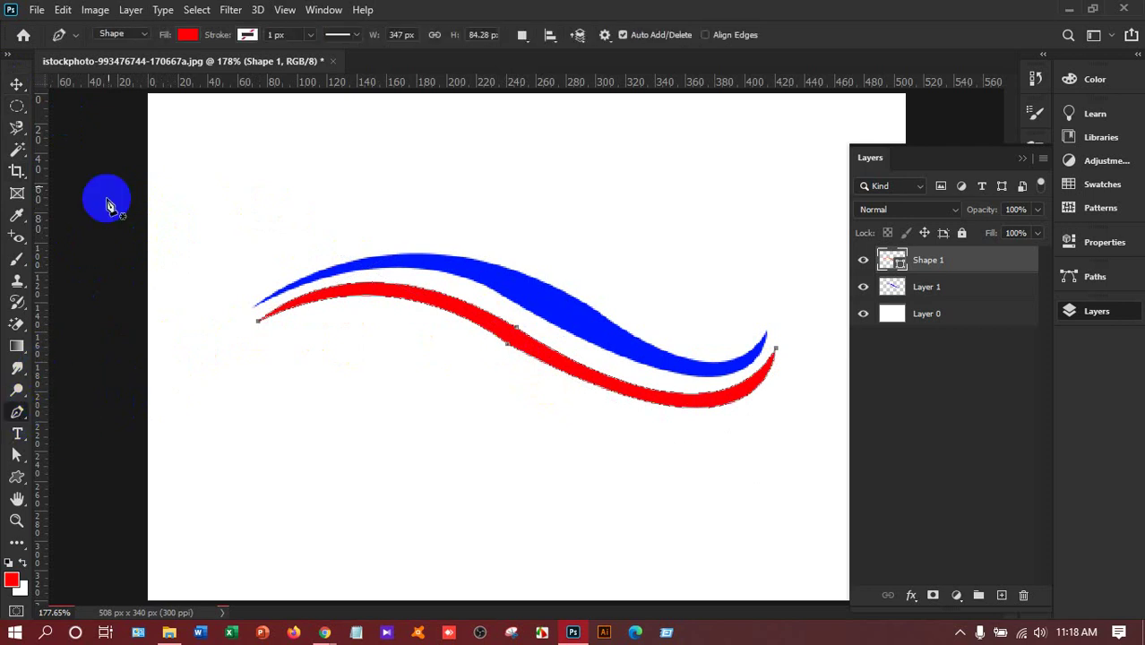
left_click(121, 34)
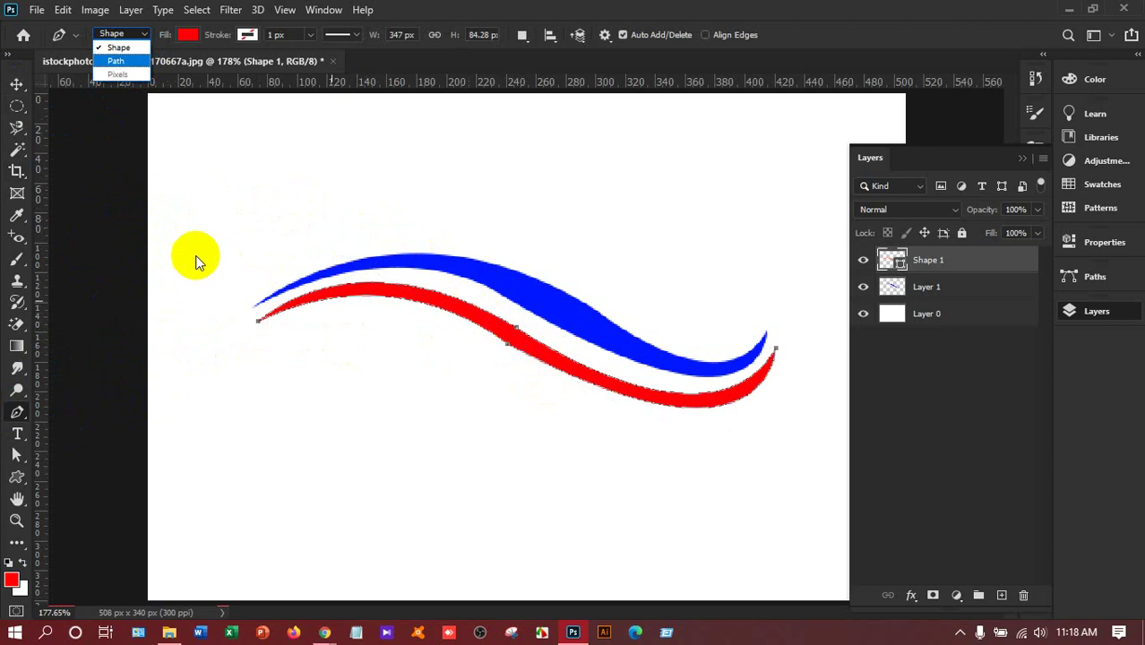
left_click(17, 81)
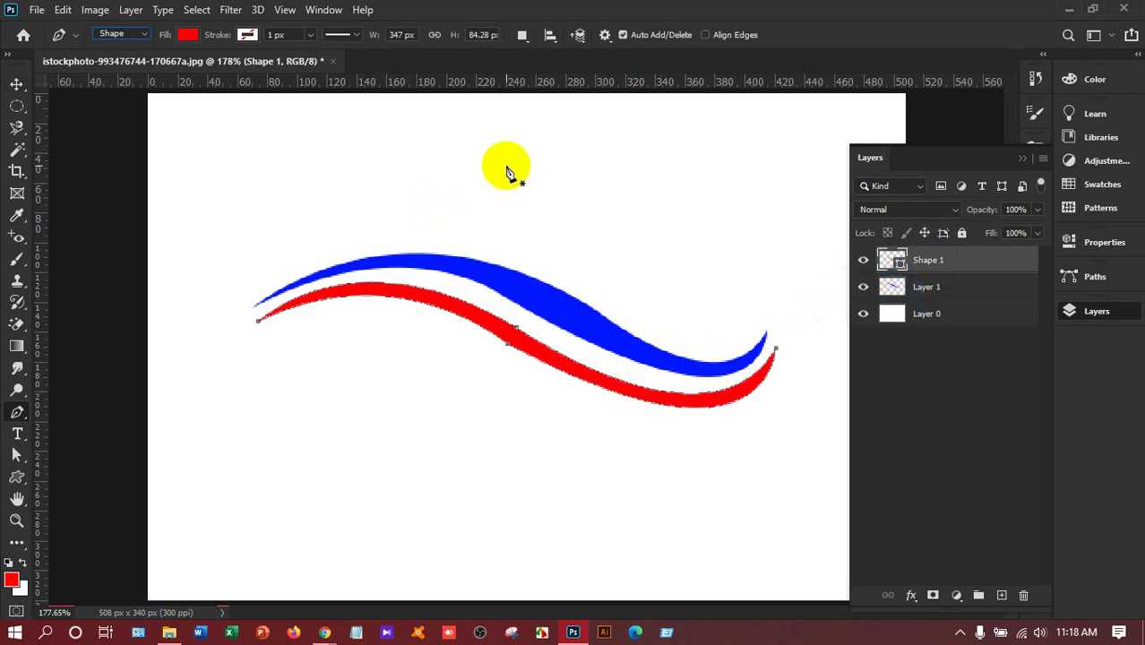
Step: Delete the Shape 1 and Layer 1 layers holding the red and blue S-shaped curves
left_click(17, 83)
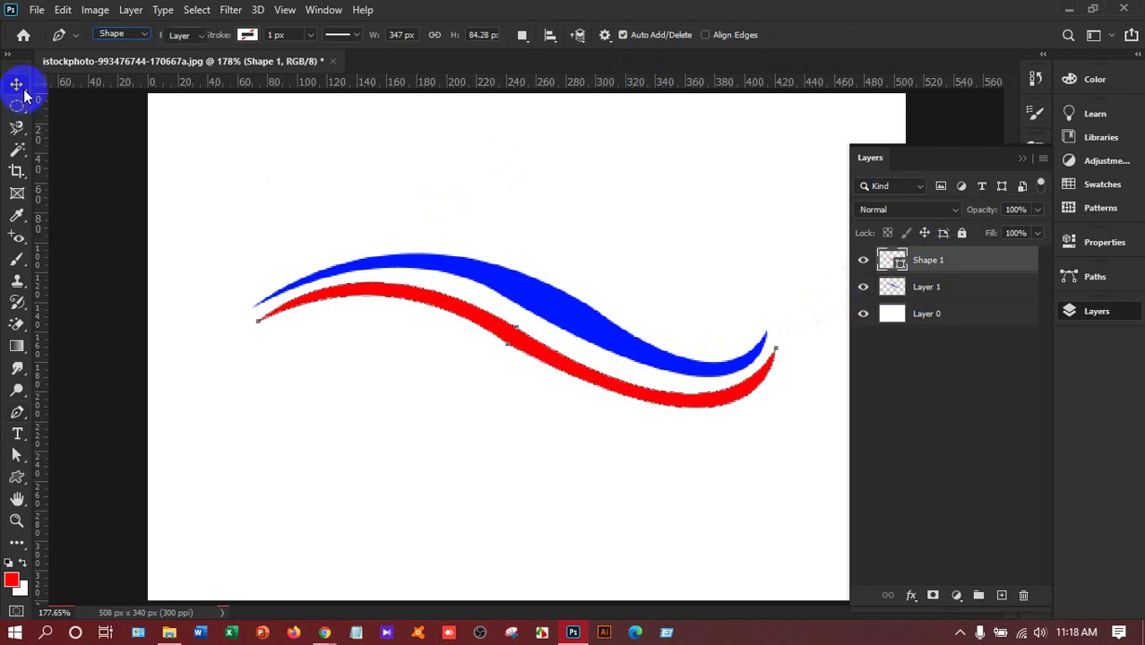
key("Delete")
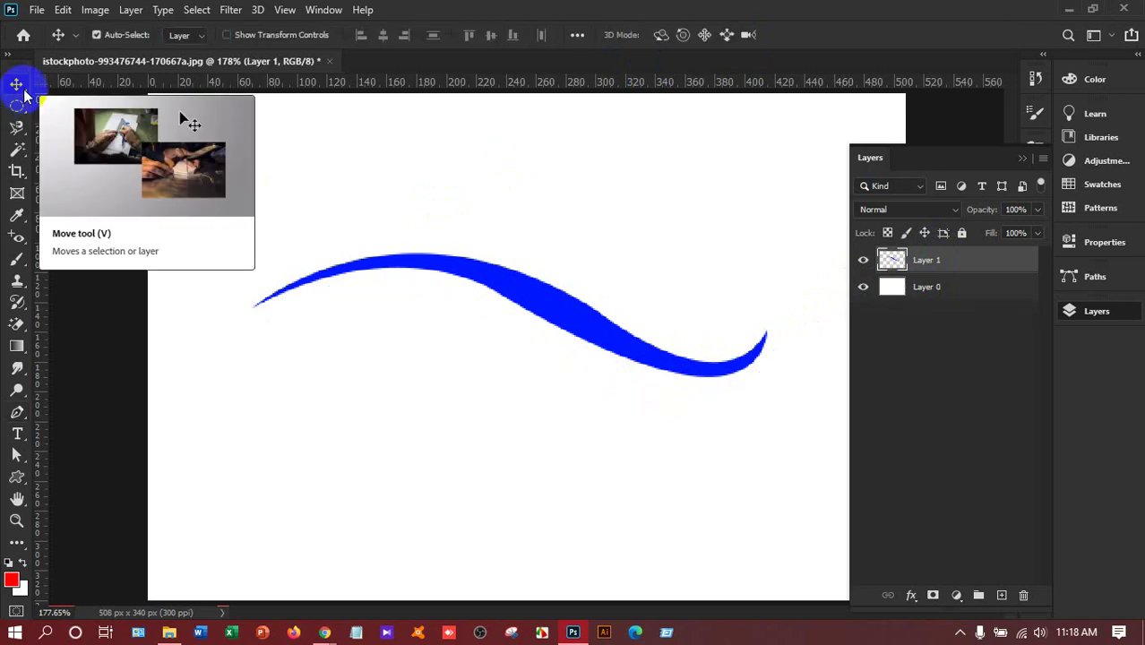
key("Delete")
Step: Draw a closed, straight-sided four-point path on the white canvas with the Pen tool in Path mode
left_click(18, 412)
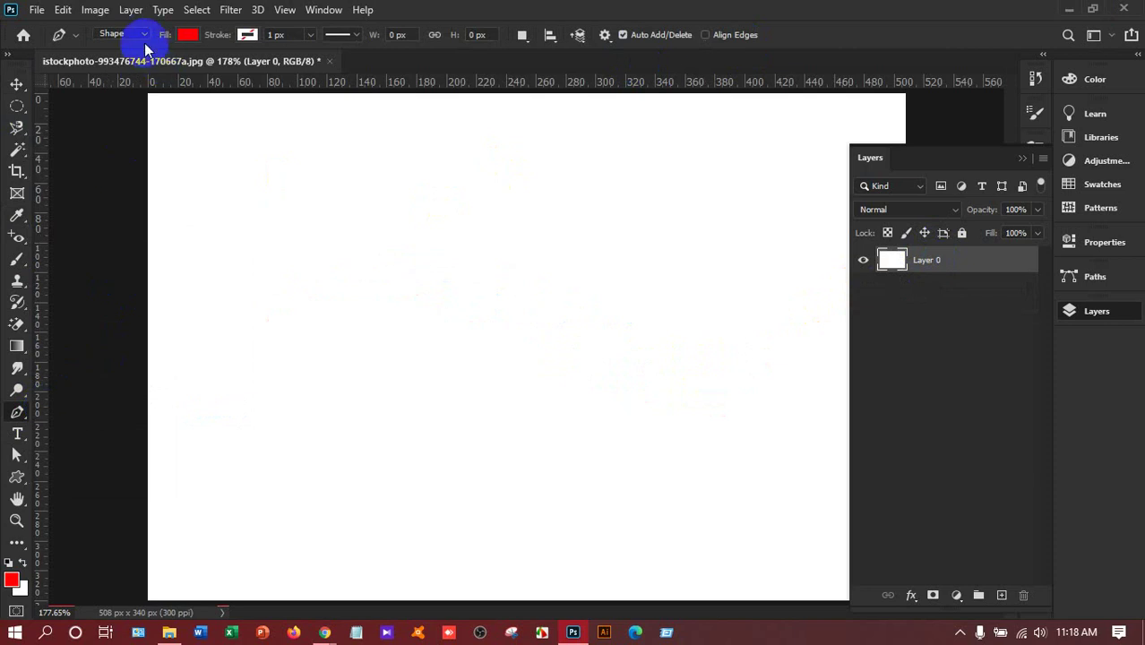
left_click(119, 34)
left_click(131, 64)
left_click(495, 177)
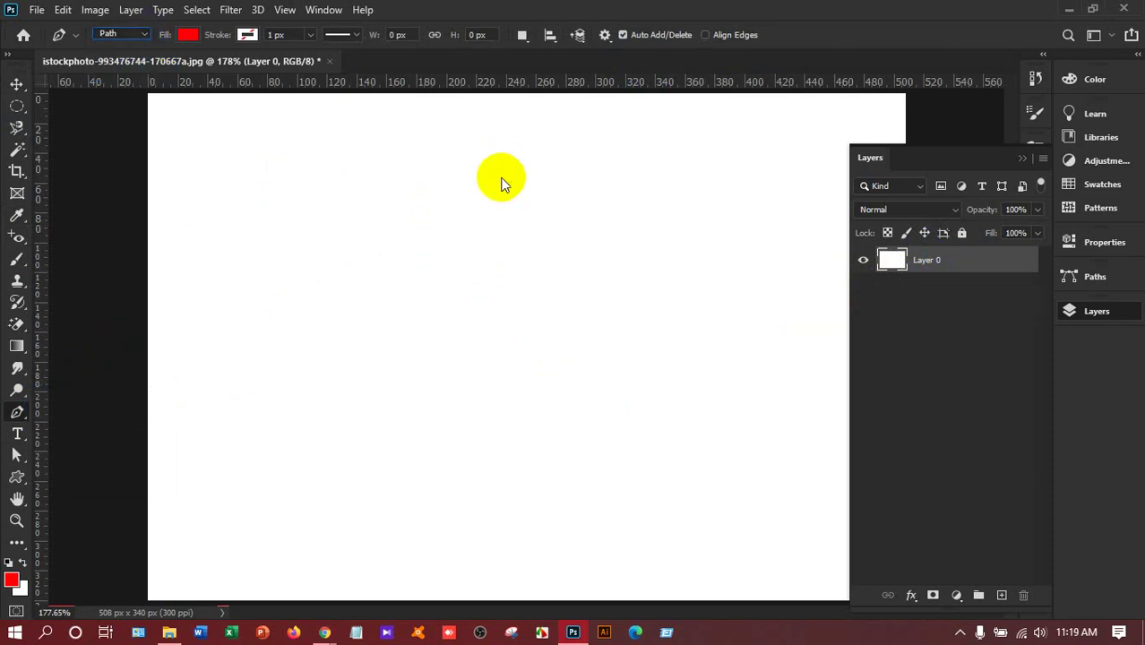
left_click(702, 176)
left_click(698, 427)
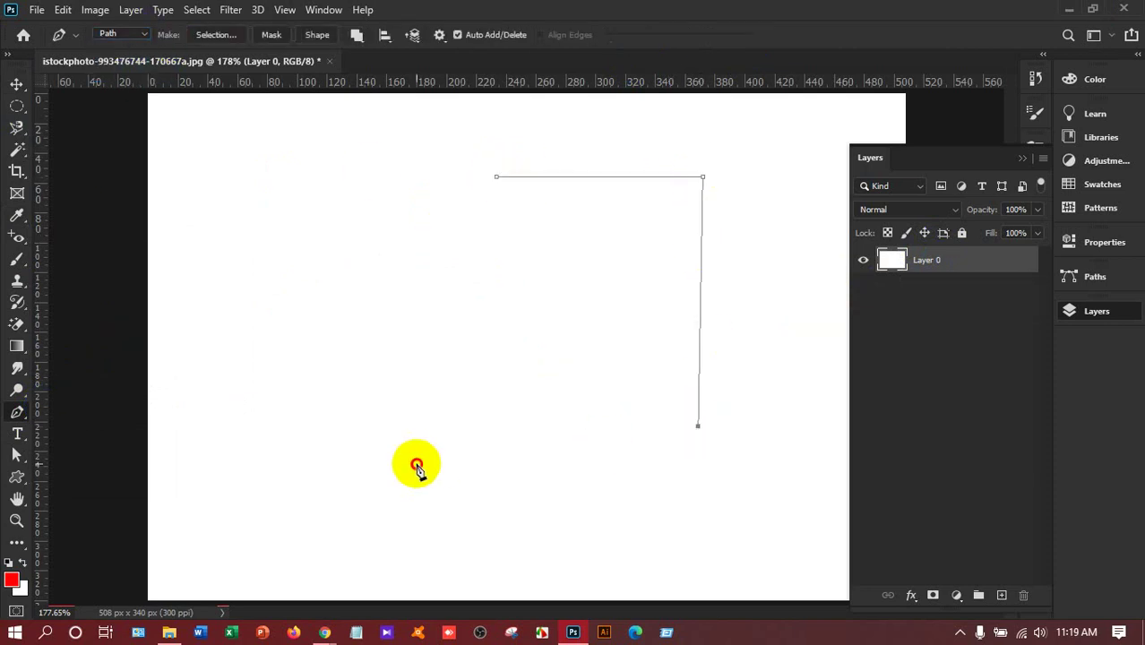
left_click(415, 462)
left_click(497, 178)
Step: Convert the four-point path into a new anti-aliased selection with a 0-pixel feather radius
right_click(548, 280)
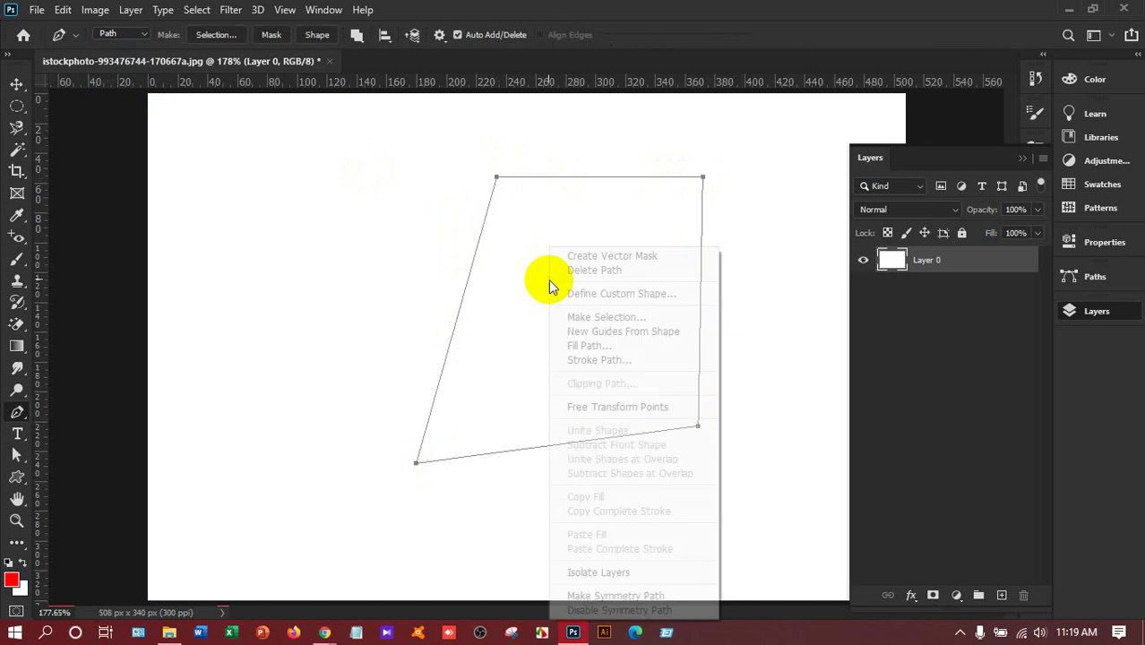
left_click(593, 315)
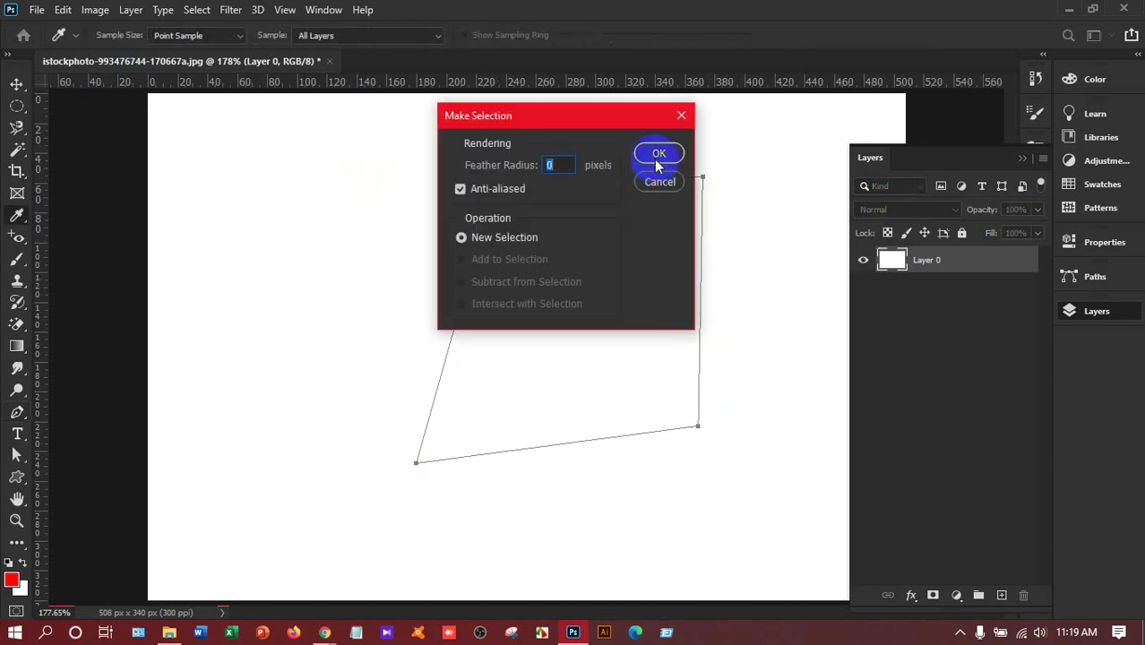
key("Return")
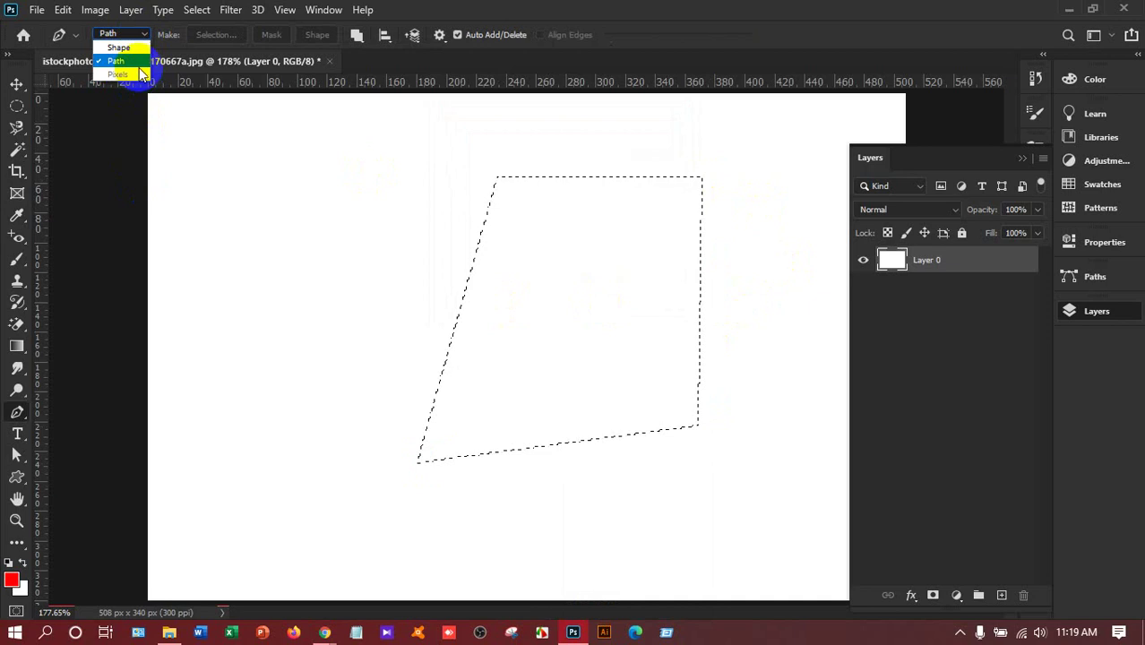
Step: Draw a closed, red-filled four-sided shape about 146 by 194 px beside the selection with the Pen tool in Shape mode
left_click(119, 47)
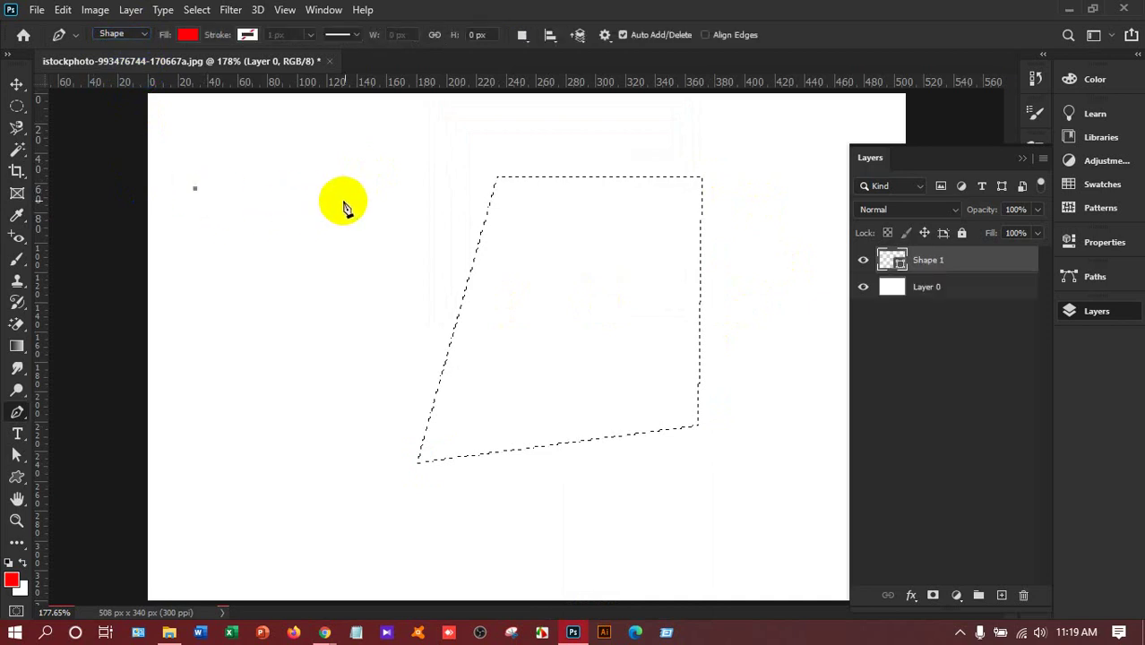
left_click(413, 196)
left_click(323, 469)
left_click(209, 477)
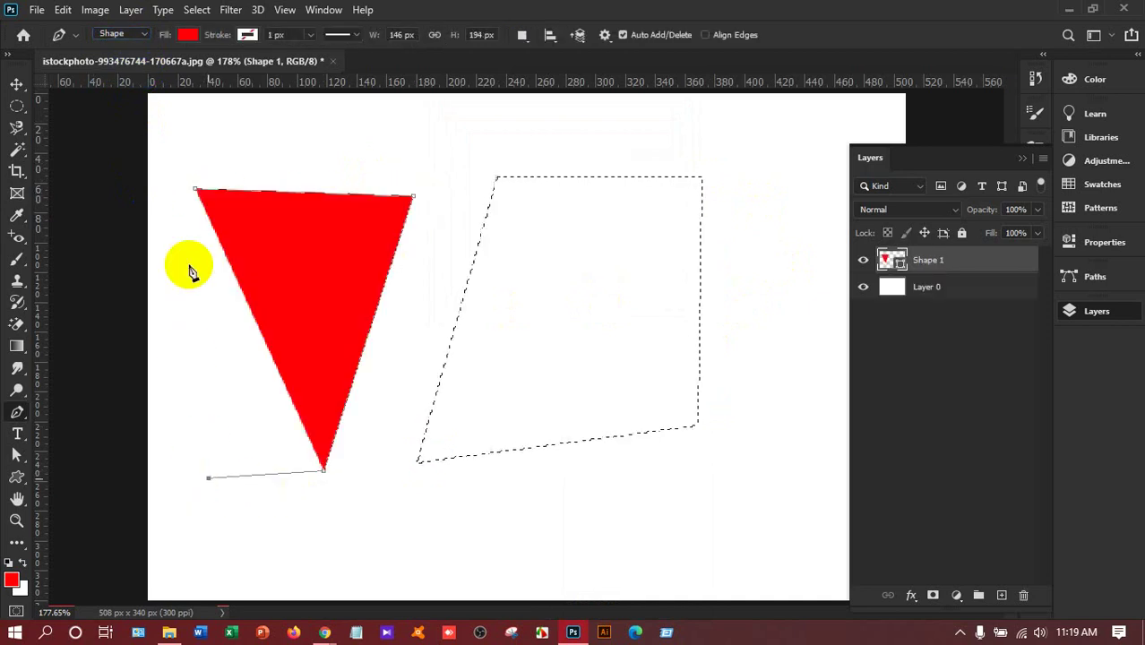
left_click(196, 190)
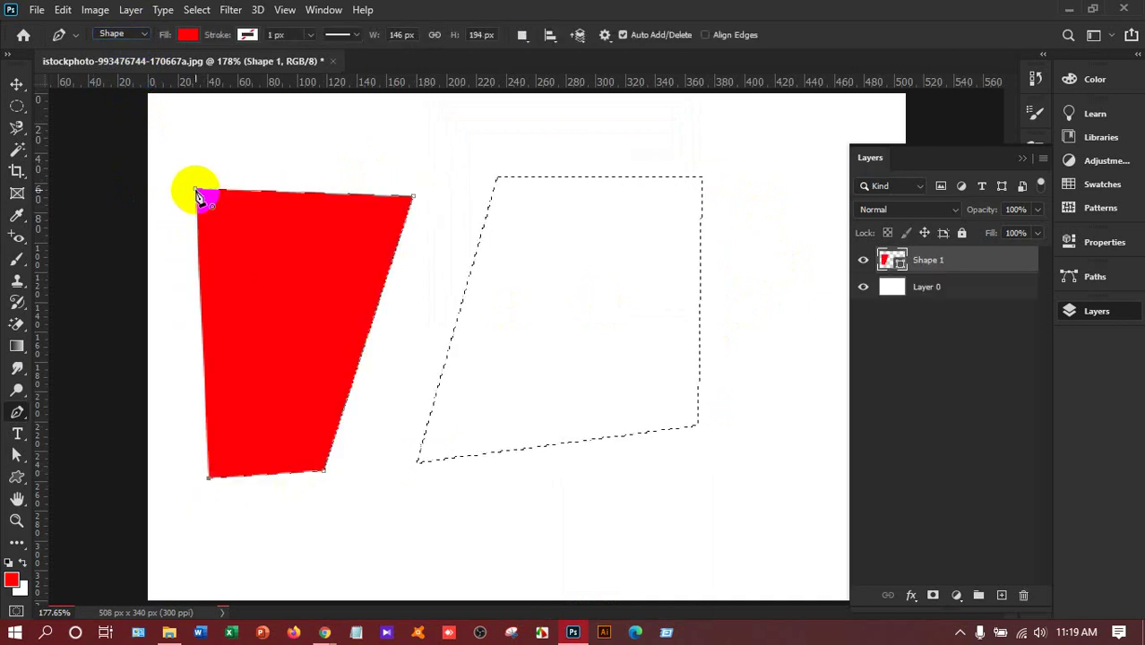
left_click(16, 83)
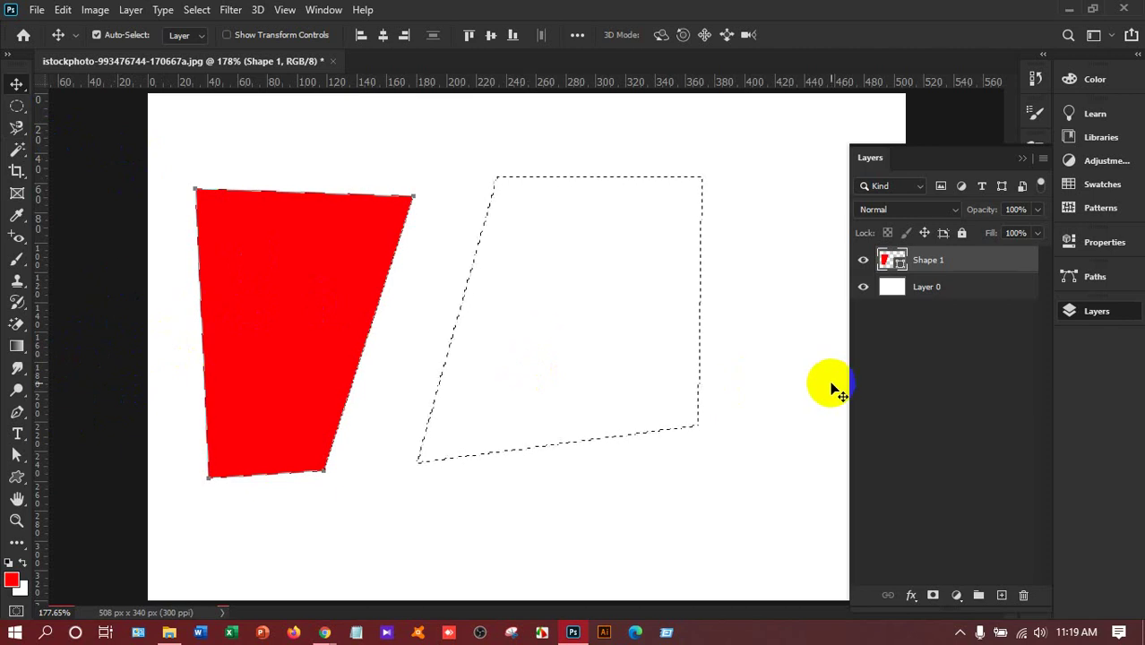
Step: Delete the layer holding the red four-sided shape and clear the four-point selection
key("Delete")
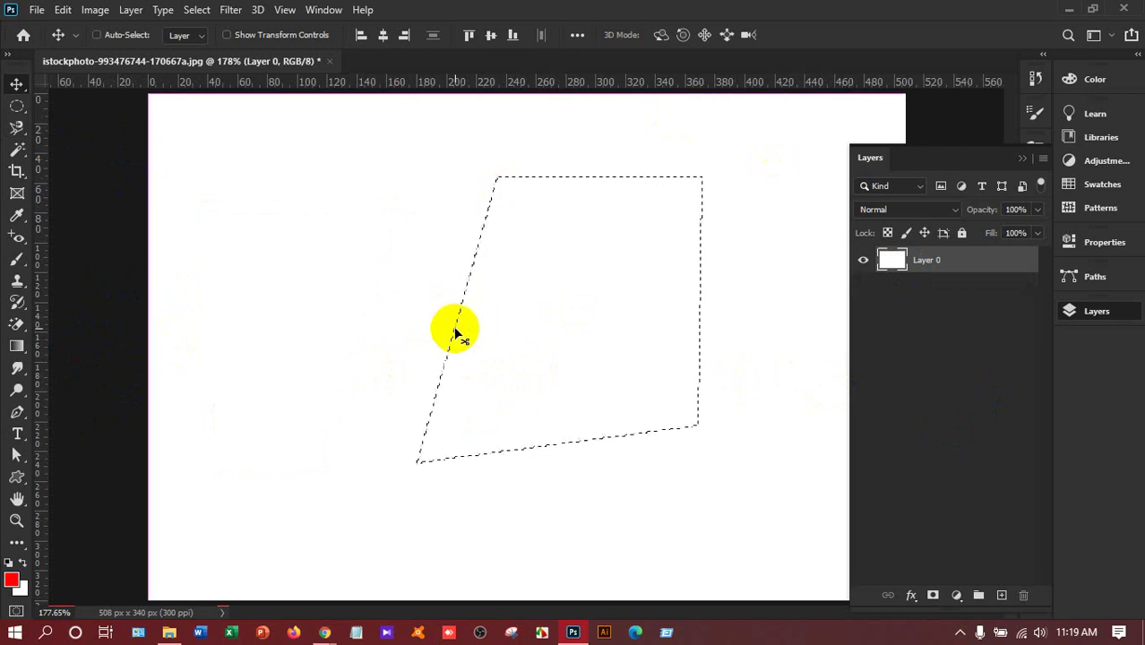
key("ctrl+d")
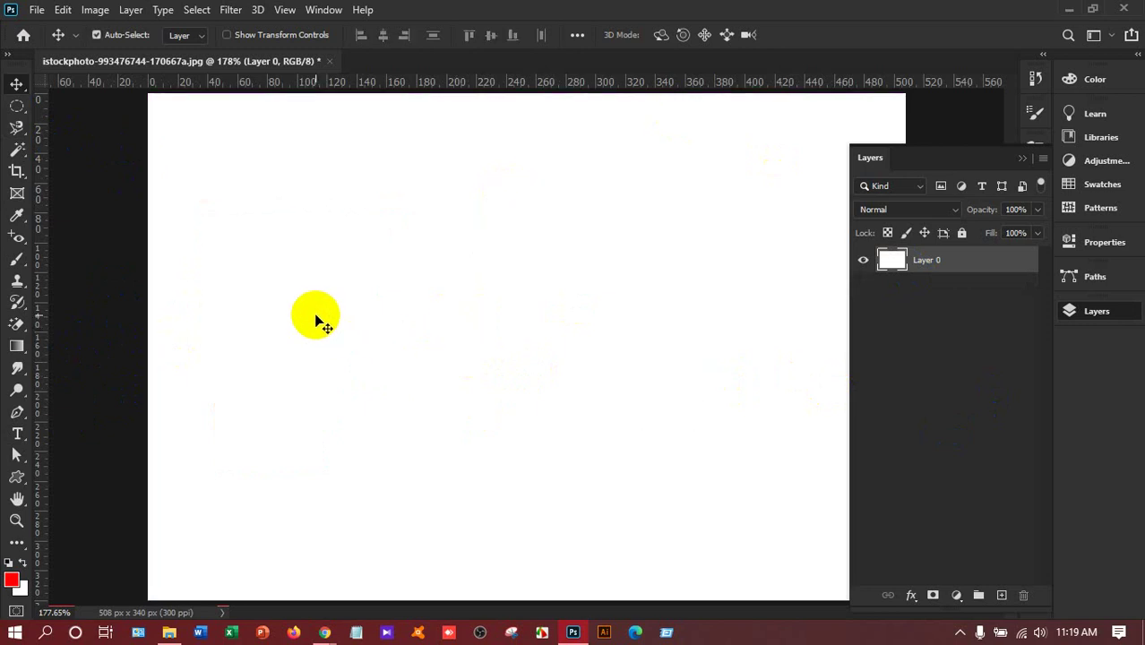
Step: Draw seven red-filled freehand shapes across the canvas with the Freeform Pen tool in Shape mode, ending with a small oval loop
right_click(16, 419)
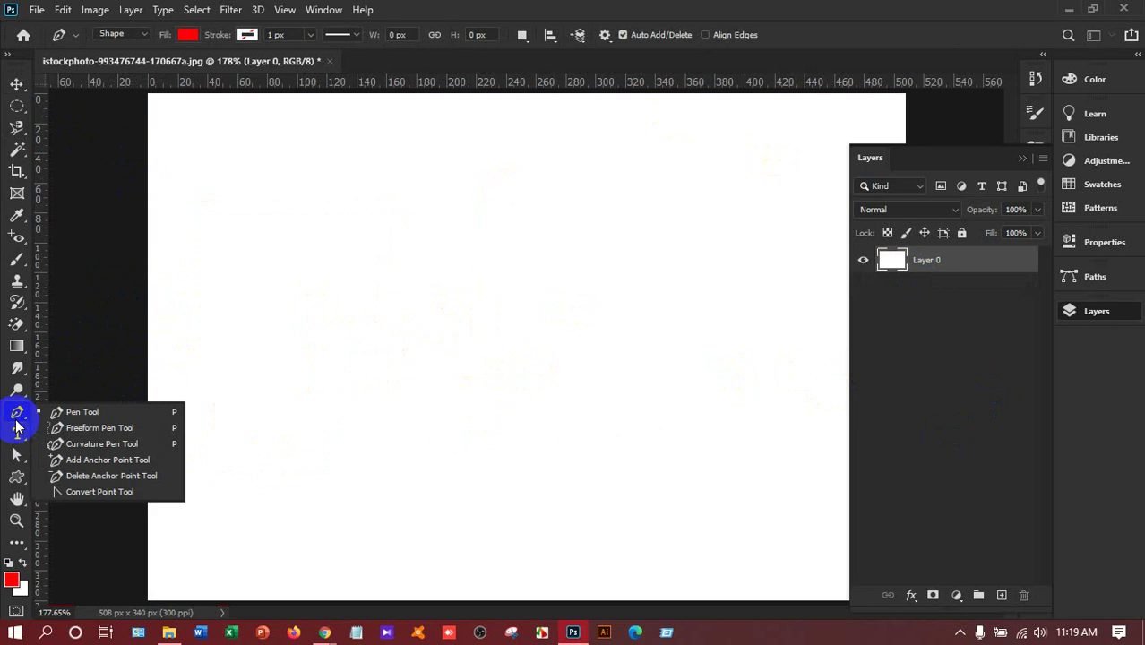
left_click(112, 427)
left_click(215, 292)
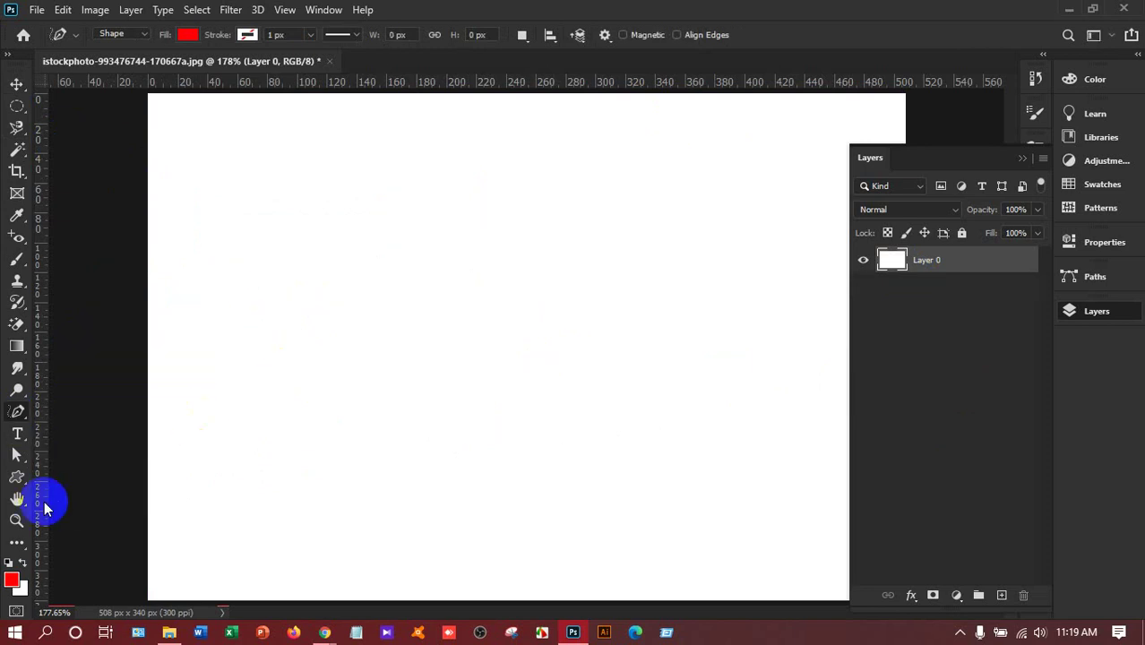
right_click(17, 411)
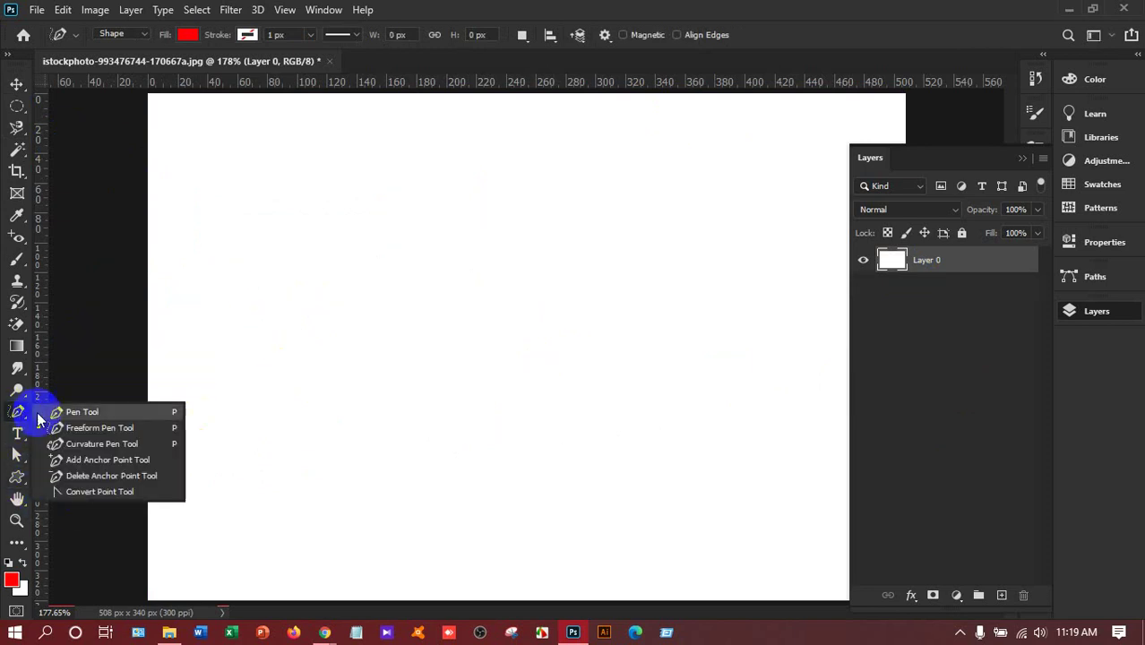
left_click(175, 431)
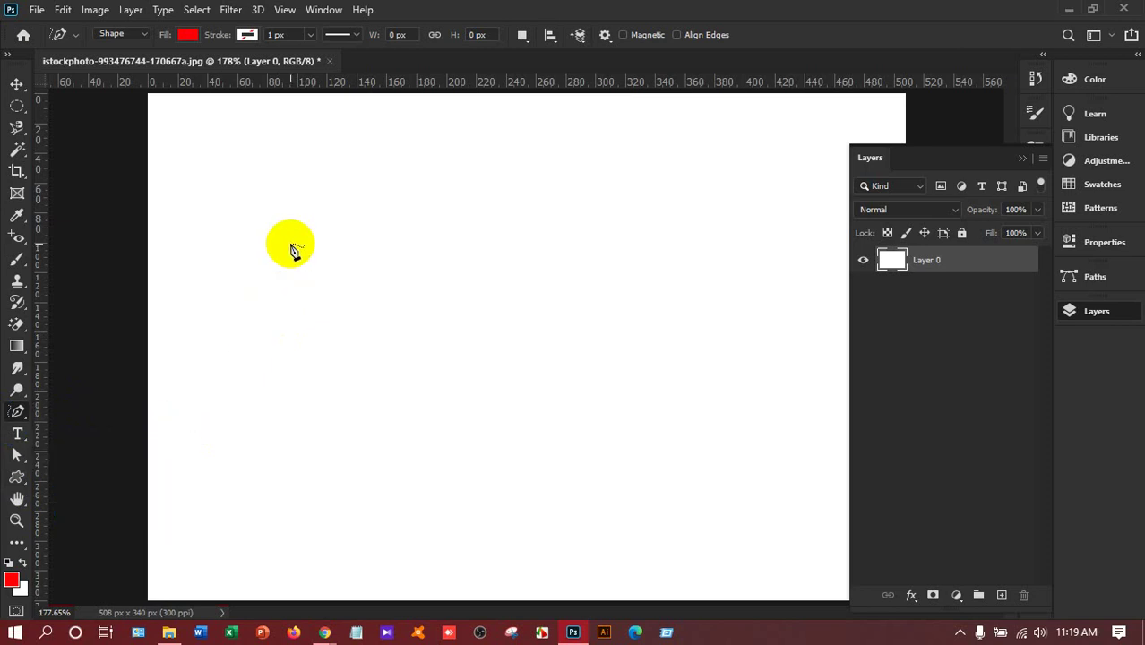
mouse_move(405, 245)
left_mouse_down()
mouse_move(464, 264)
mouse_move(497, 380)
mouse_move(476, 411)
mouse_move(429, 435)
mouse_move(328, 444)
left_mouse_up()
mouse_move(276, 383)
left_mouse_down()
mouse_move(338, 199)
mouse_move(396, 186)
mouse_move(594, 370)
mouse_move(455, 532)
mouse_move(347, 546)
left_mouse_up()
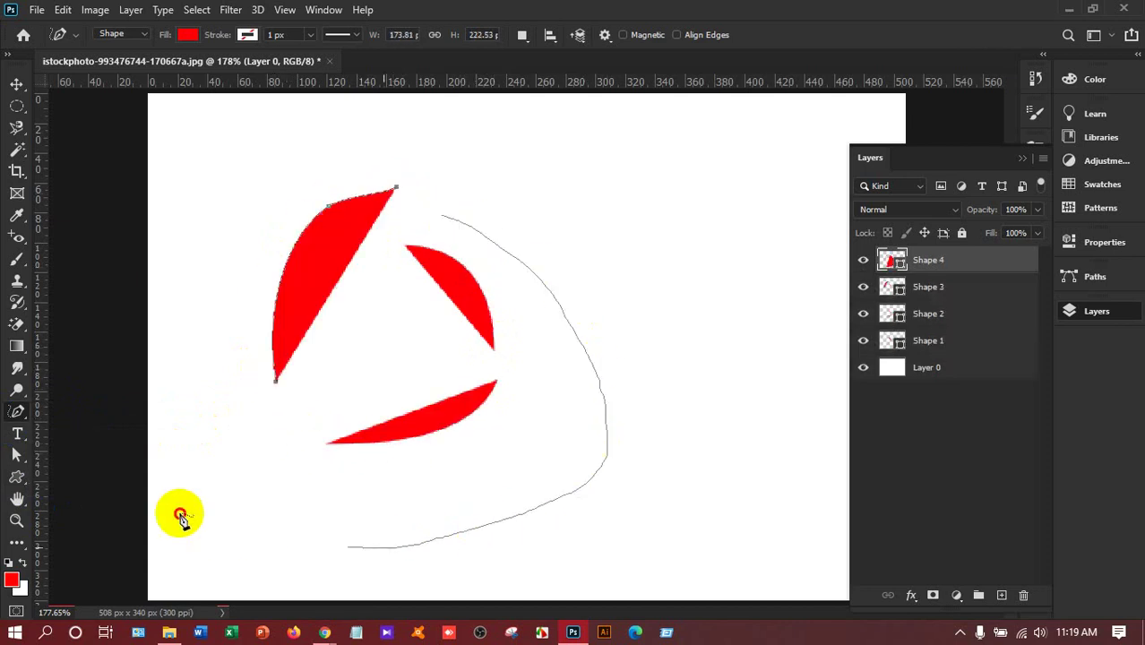
mouse_move(180, 516)
left_mouse_down()
mouse_move(163, 408)
mouse_move(213, 184)
mouse_move(305, 109)
mouse_move(412, 116)
left_mouse_up()
mouse_move(520, 170)
left_mouse_down()
mouse_move(654, 443)
mouse_move(550, 570)
mouse_move(499, 575)
left_mouse_up()
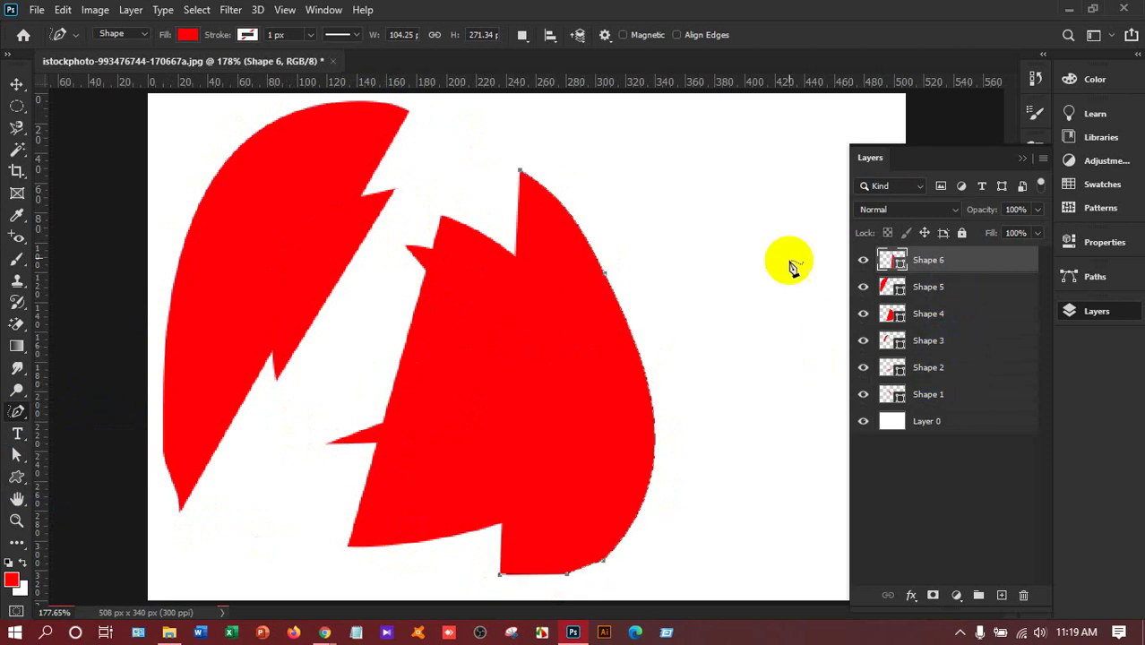
mouse_move(760, 208)
left_mouse_down()
mouse_move(811, 307)
mouse_move(743, 332)
mouse_move(701, 262)
mouse_move(761, 210)
left_mouse_up()
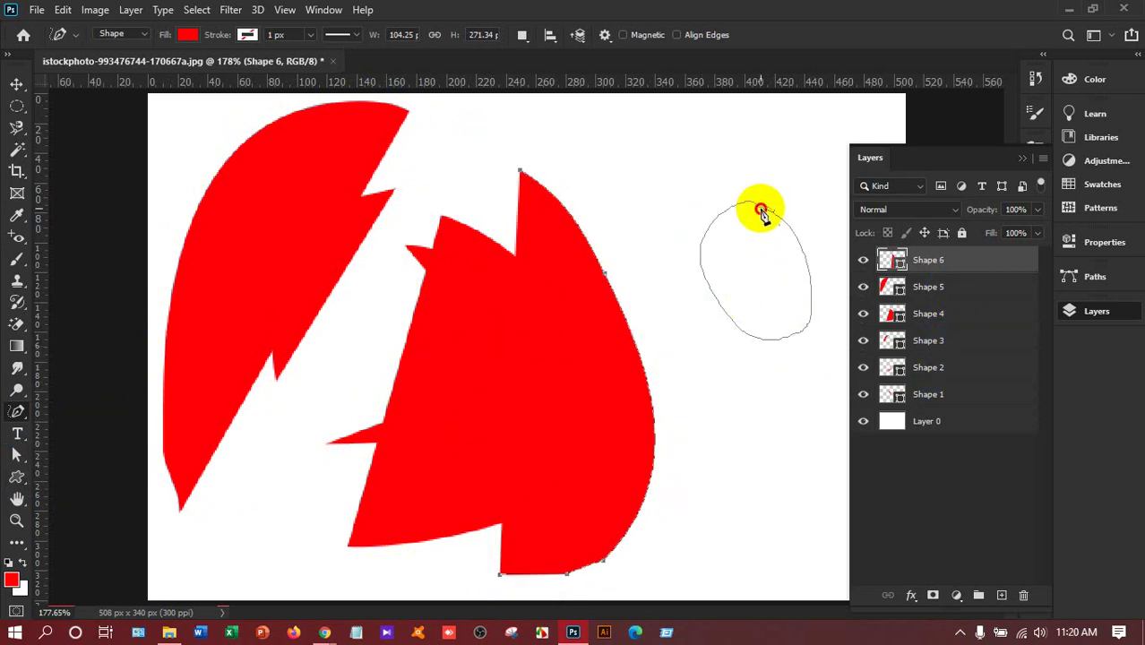
Step: Delete all seven freehand shape layers, Shape 1 through Shape 7, leaving only Layer 0
left_click(17, 85)
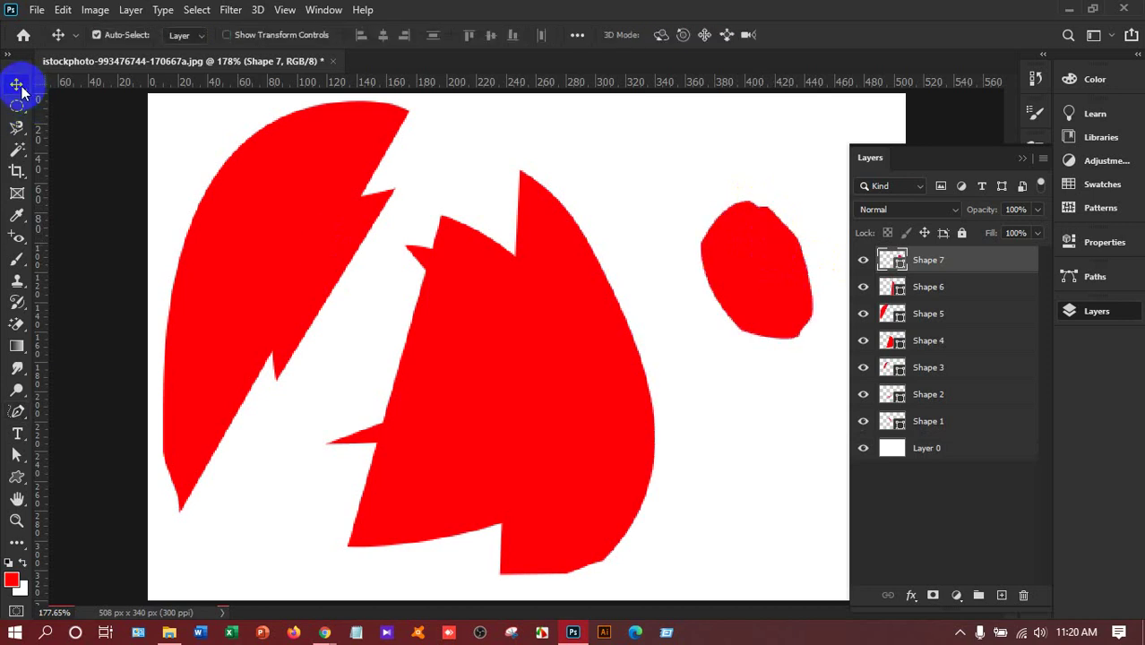
key("Delete")
key("Delete")
key("Delete")
key("Delete")
key("Delete")
key("Delete")
key("Delete")
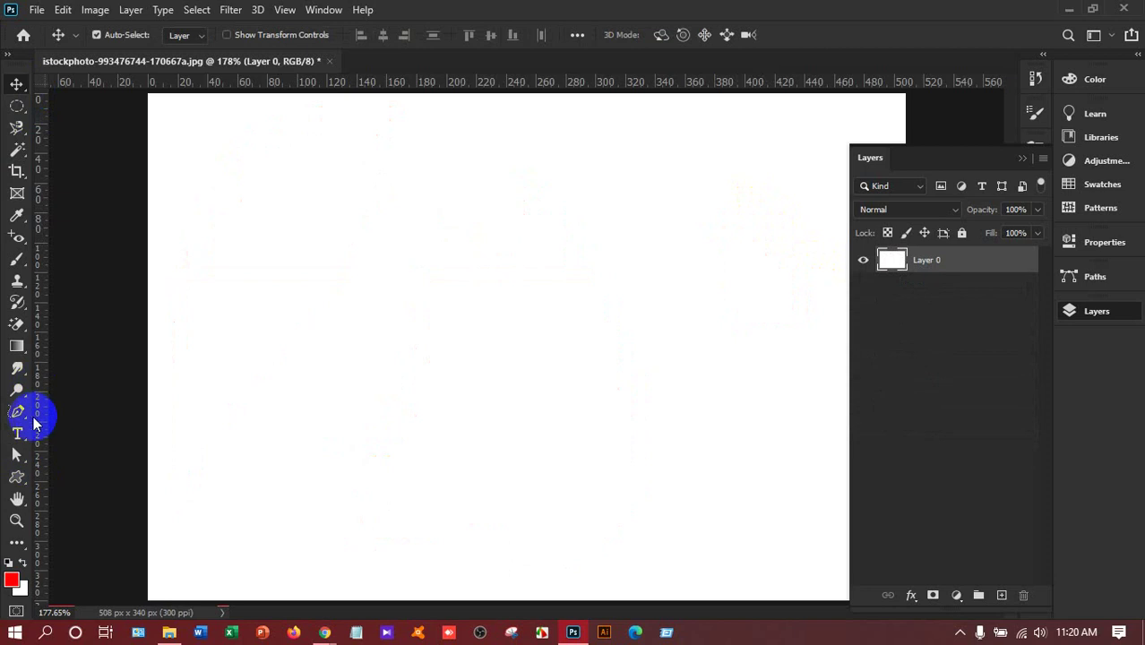
Step: Draw a closed, rounded red shape about 304 by 182 px with the Curvature Pen tool in Shape mode
right_click(24, 413)
left_click(77, 413)
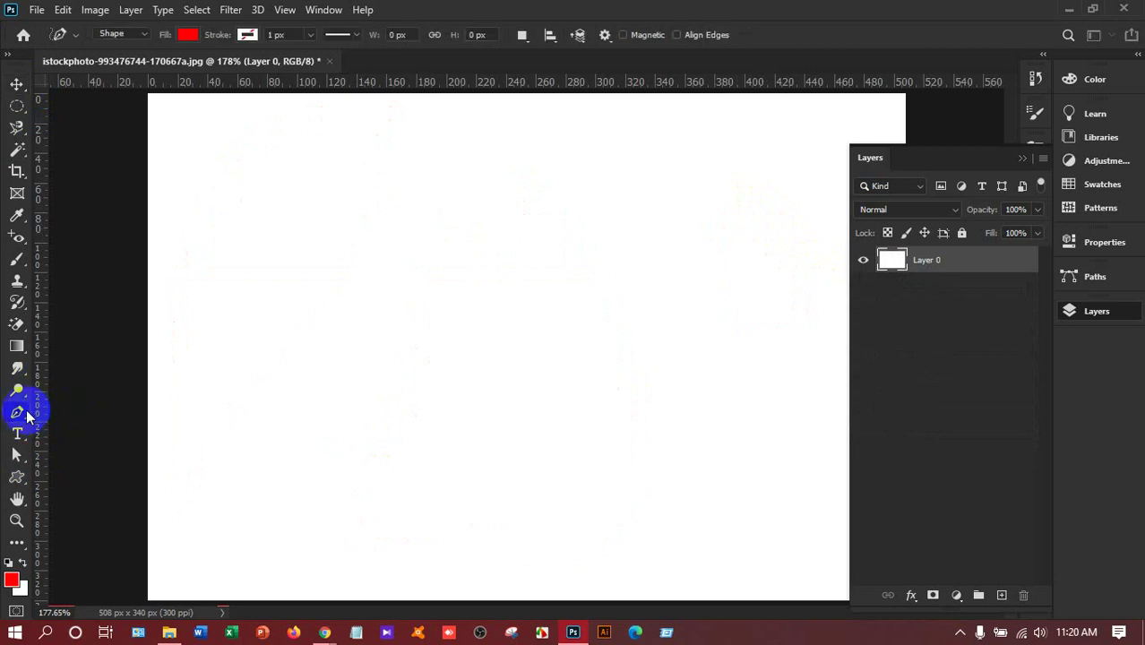
right_click(25, 413)
left_click(82, 444)
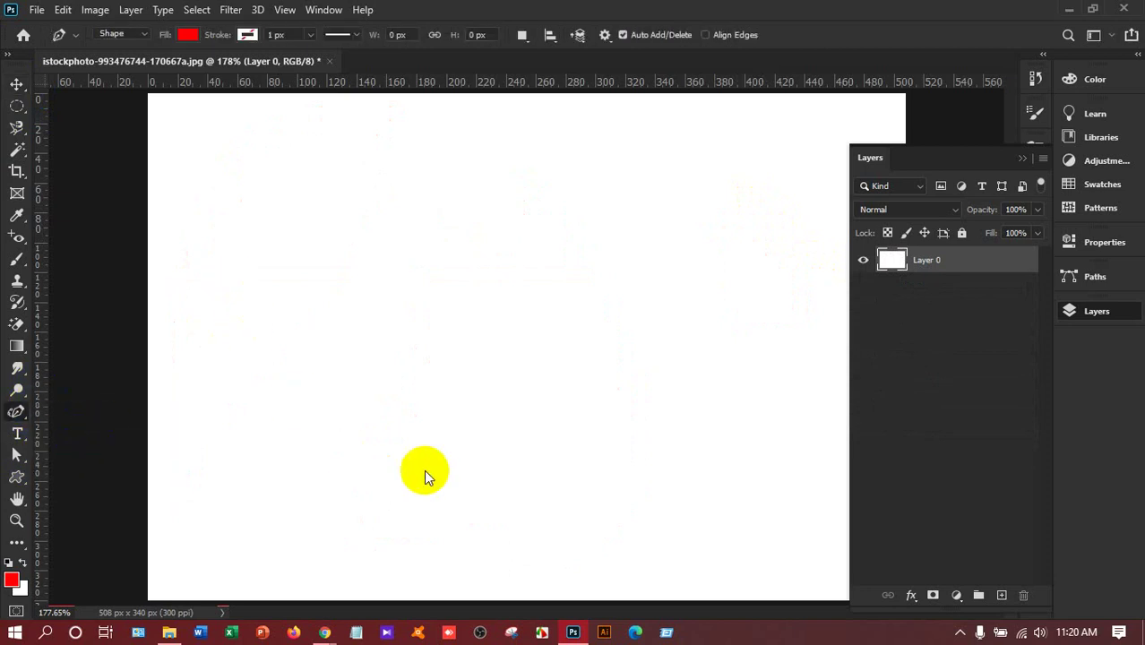
left_click(231, 286)
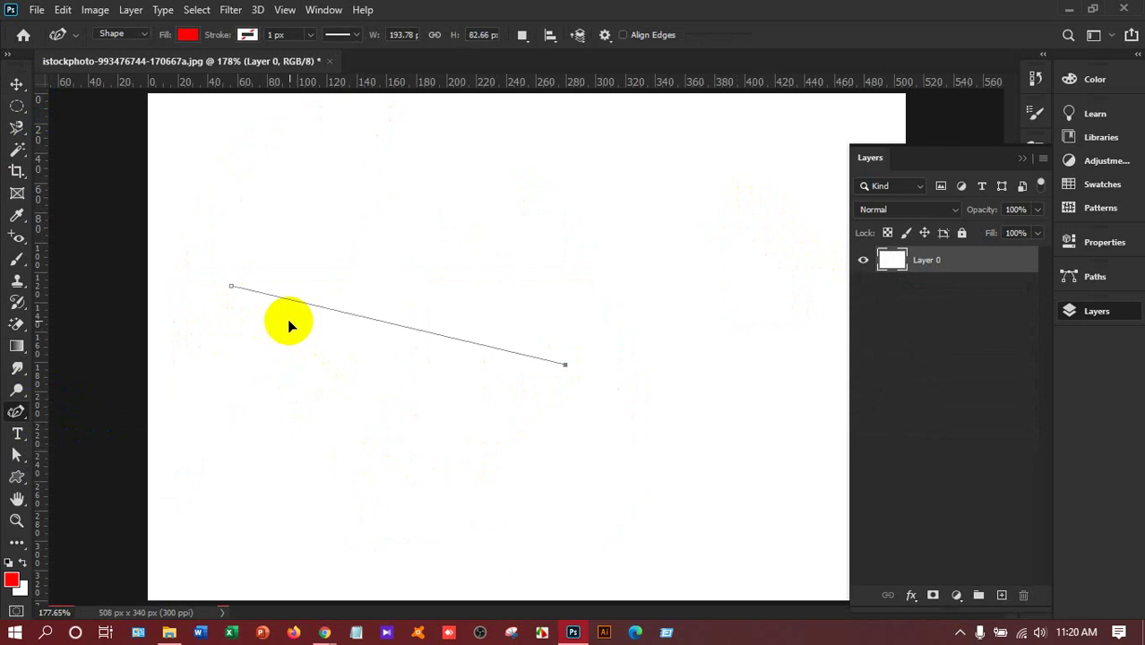
left_click(564, 364)
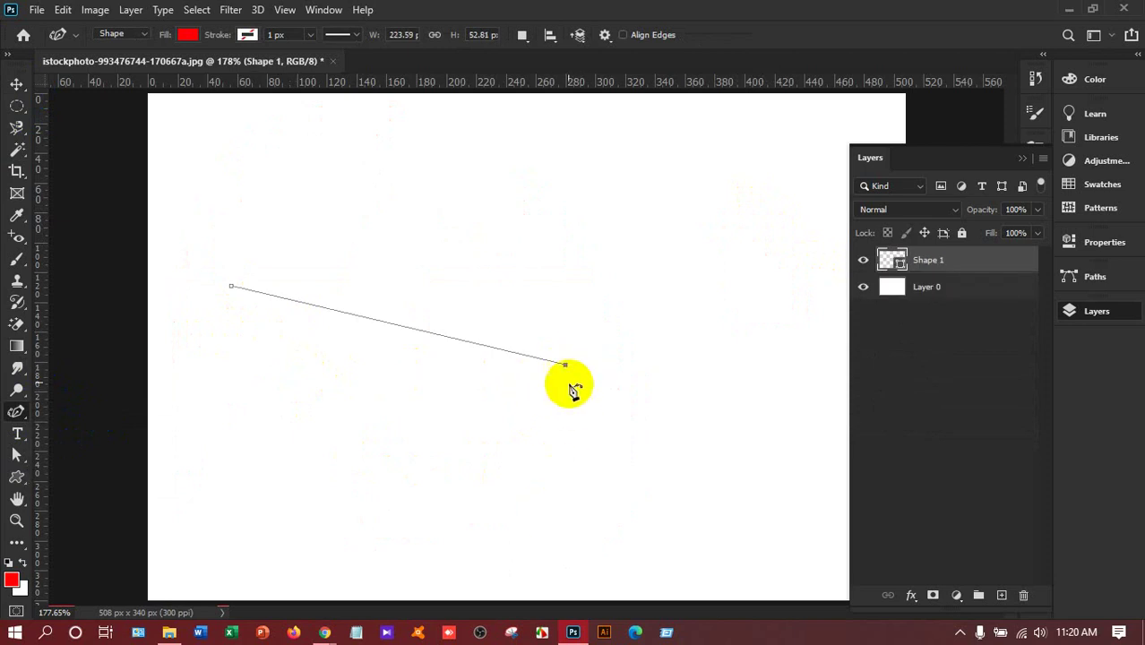
left_click_drag(565, 365, 584, 398)
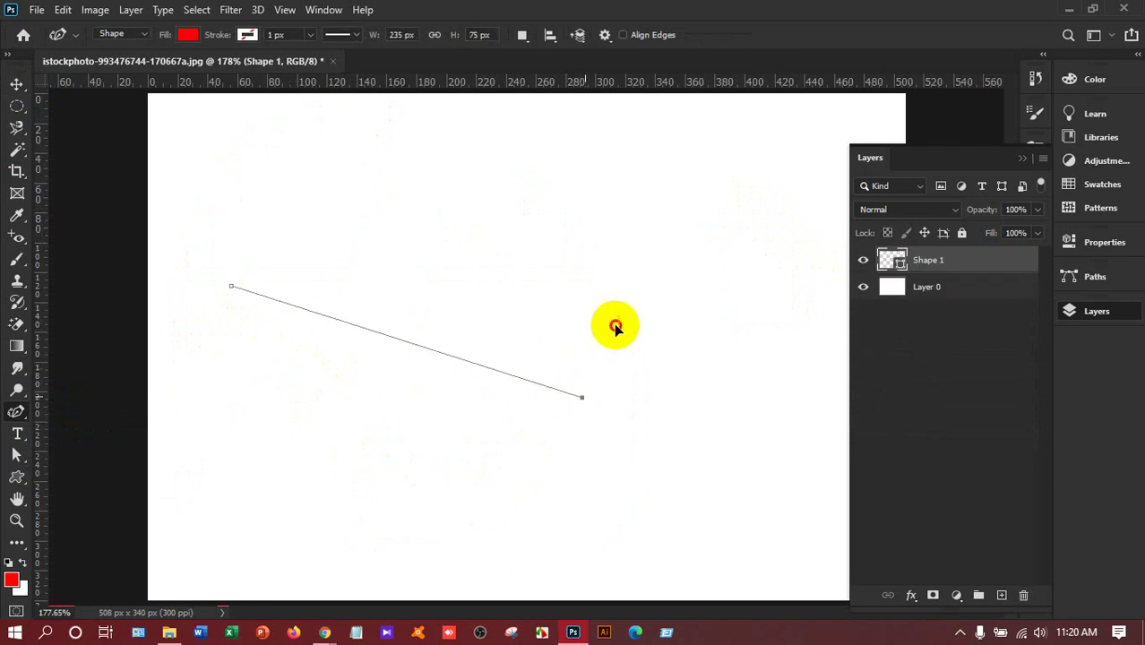
left_click(639, 370)
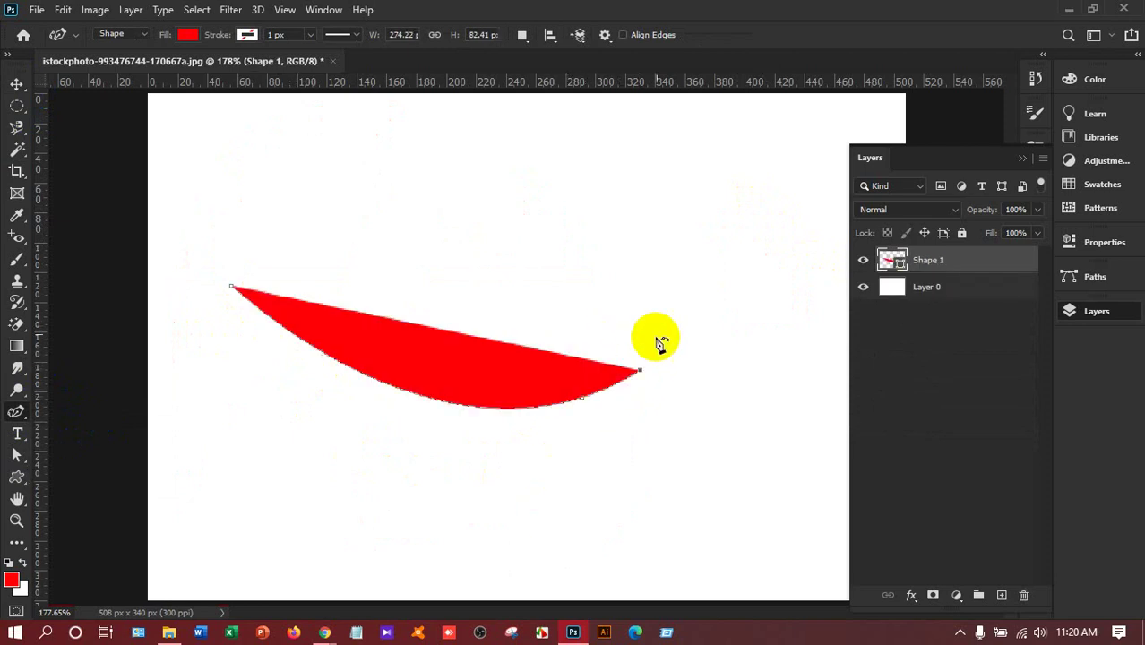
left_click(679, 283)
left_click(668, 154)
left_click(457, 152)
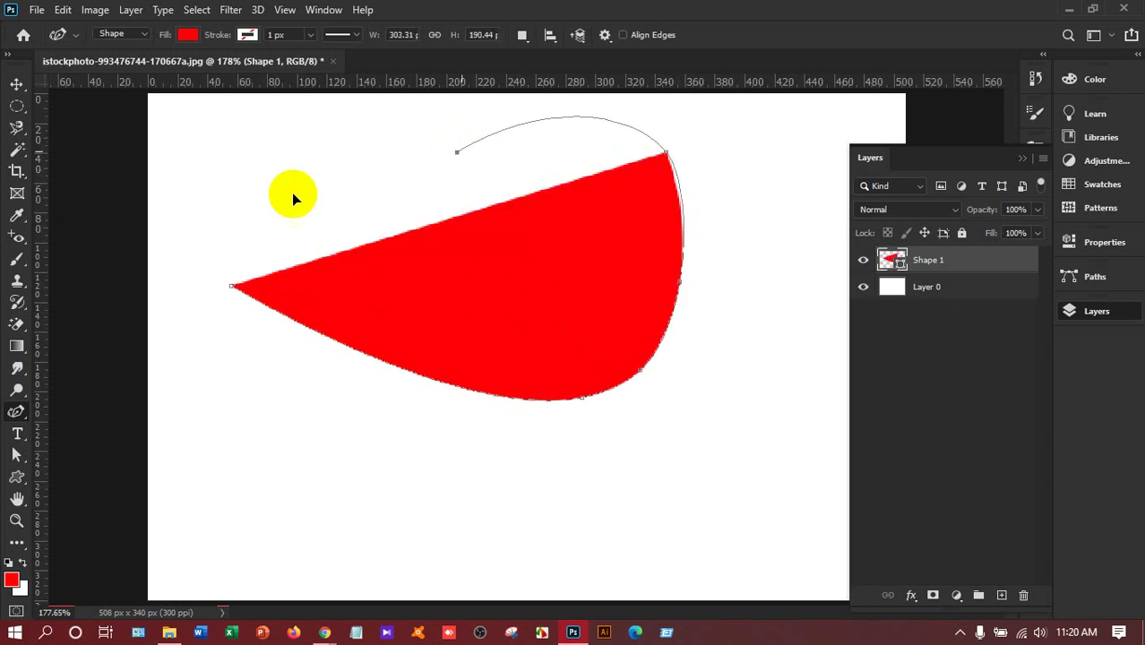
left_click(232, 284)
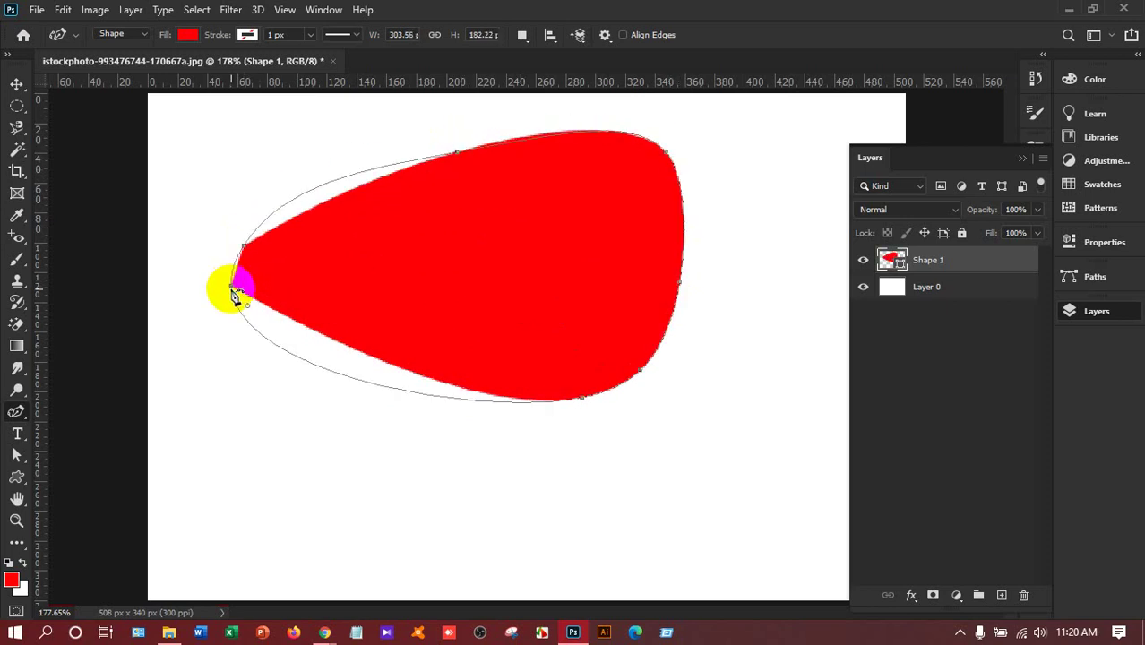
Step: Delete the layer holding the rounded red curvature shape
left_click(17, 86)
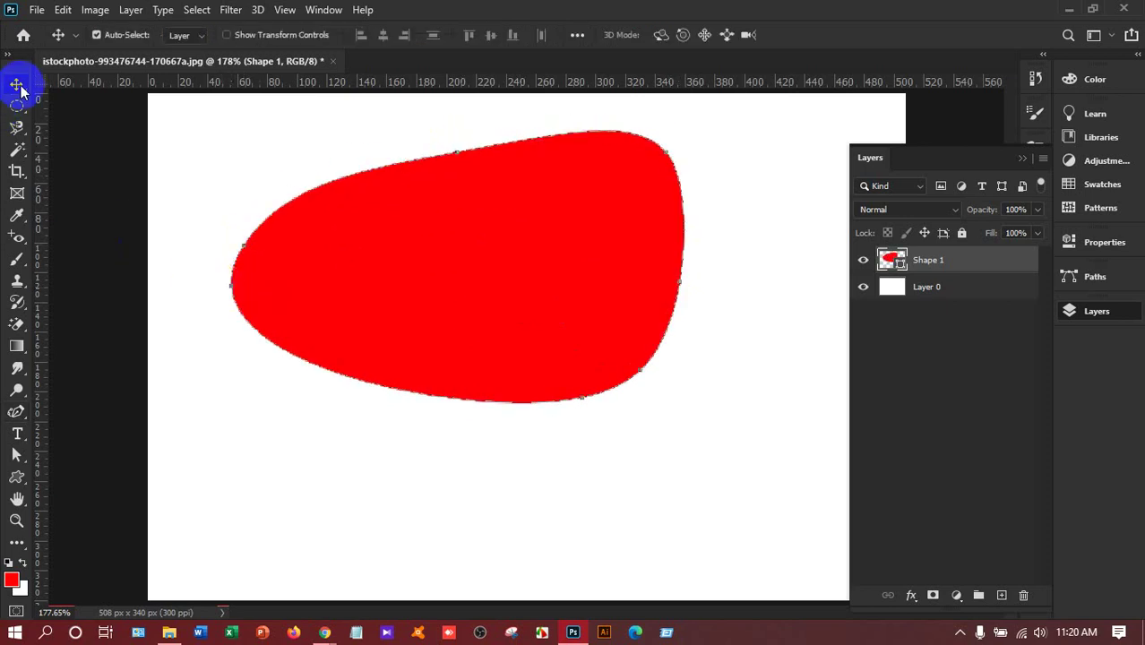
key("Delete")
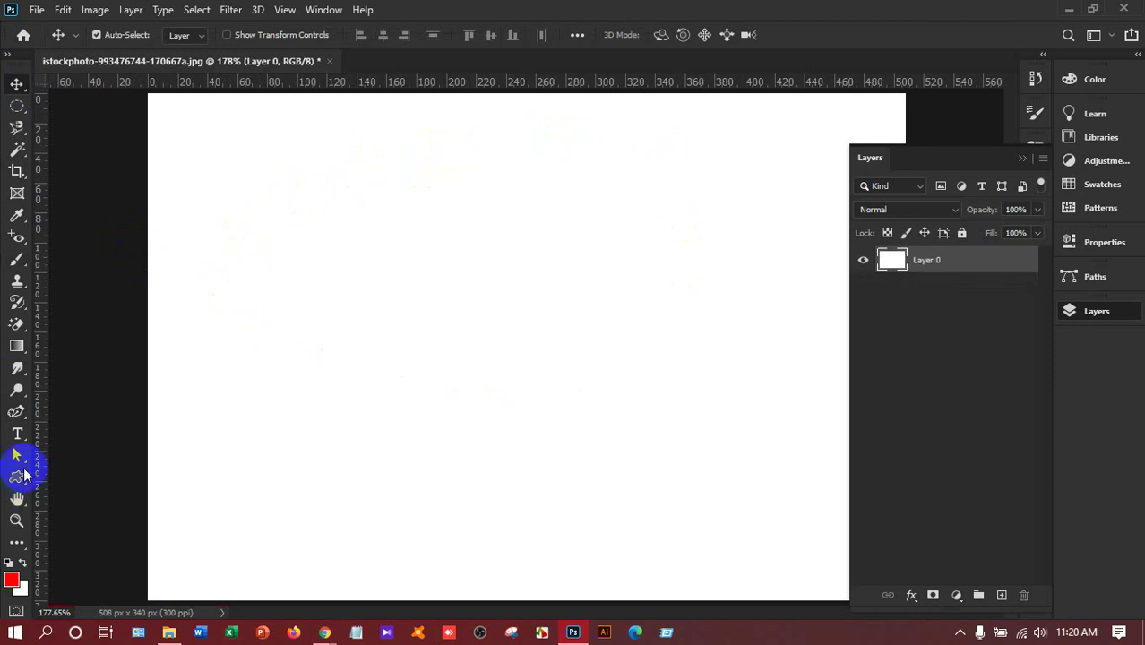
Step: Draw a red-filled rectangle about 260 by 155 px on the white canvas with the Rectangle tool
left_click_drag(18, 414, 115, 459)
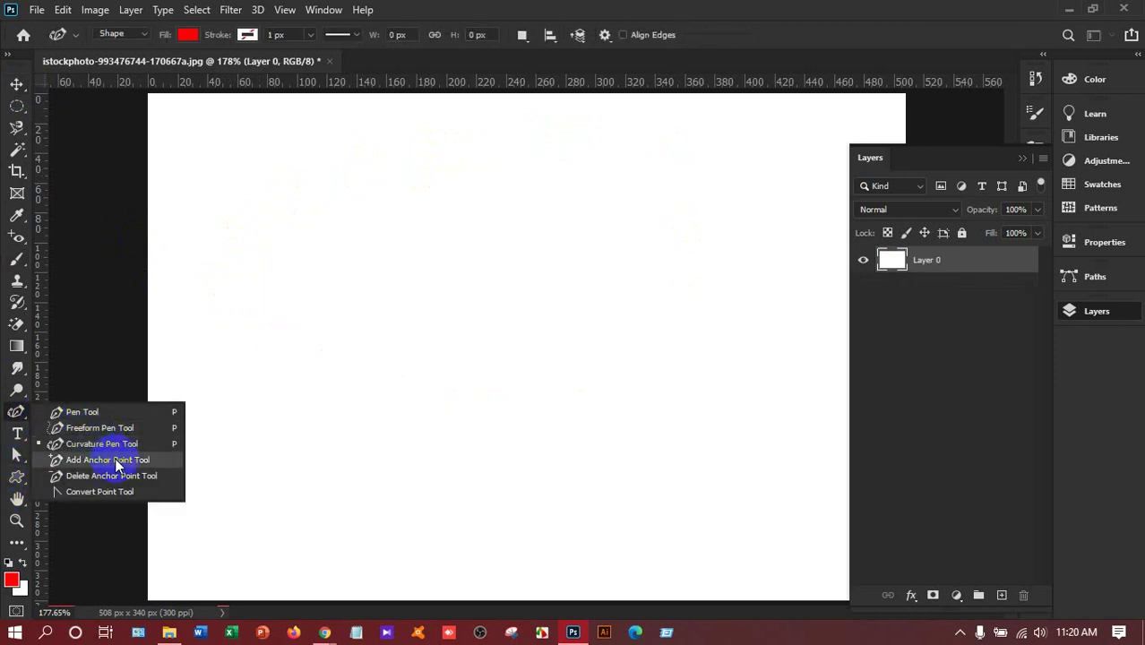
left_click_drag(115, 460, 92, 478)
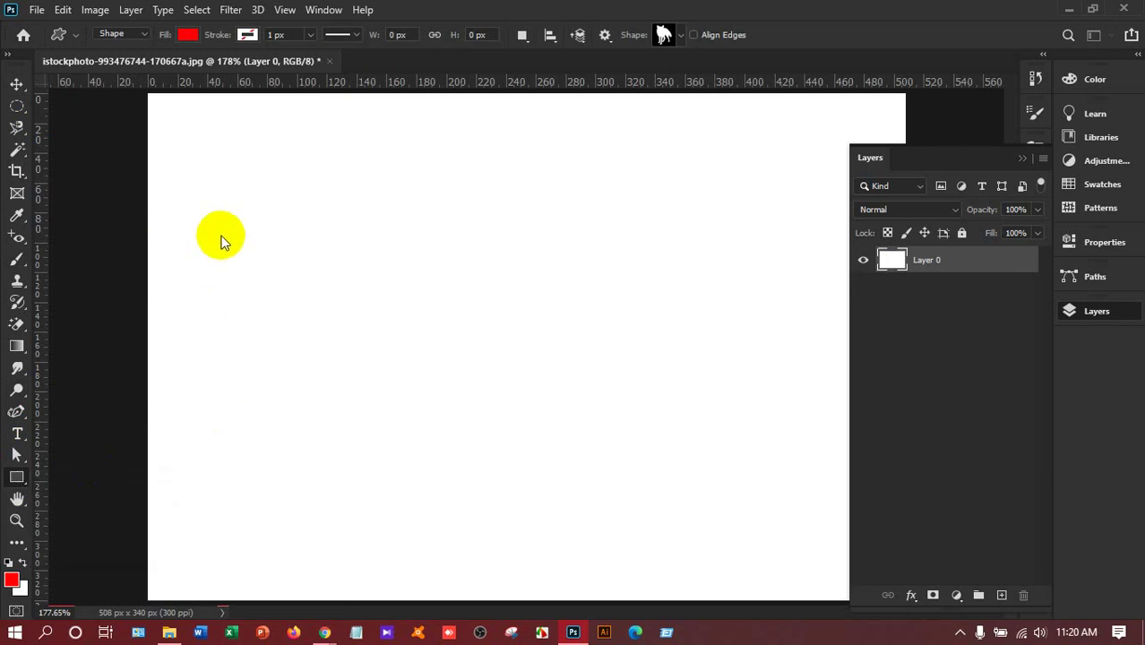
left_click_drag(219, 234, 606, 464)
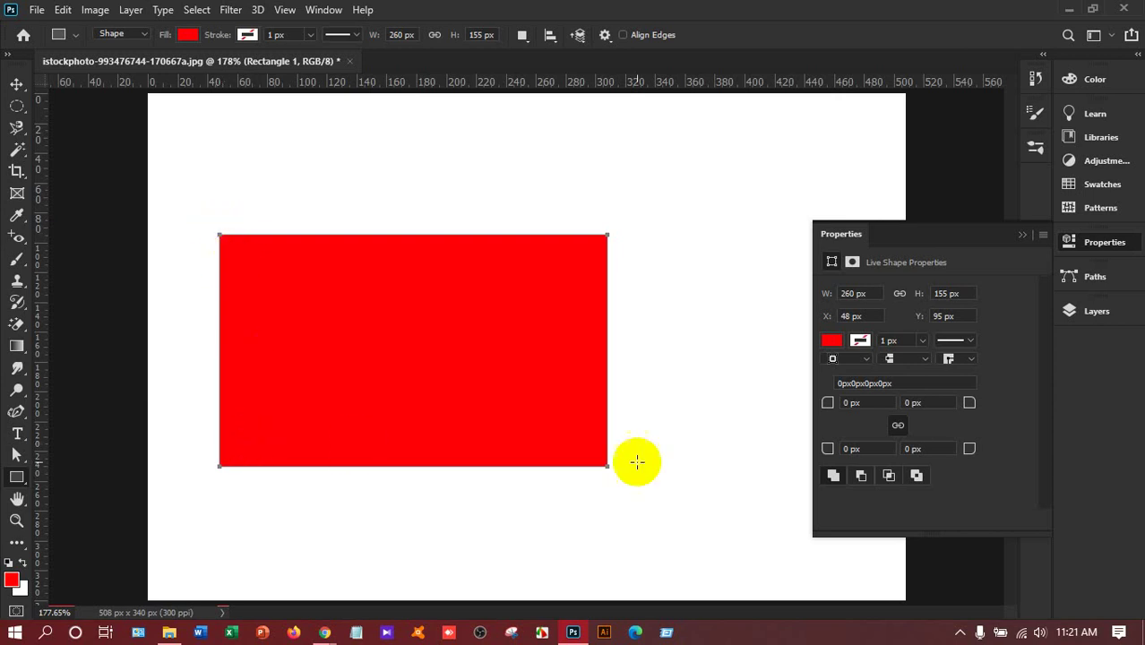
Step: Add an anchor point midway along the rectangle's top and bottom edges and bend both edges into matching flag-like waves using the direction handles
left_click_drag(20, 417, 63, 460)
left_click(62, 459)
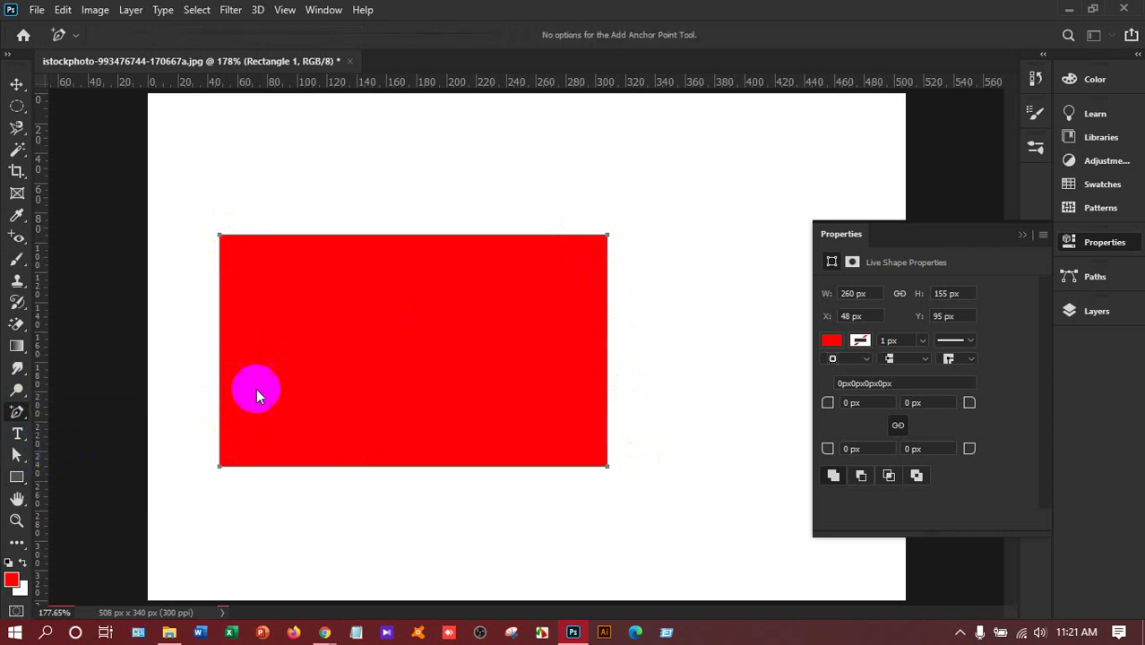
left_click(414, 243)
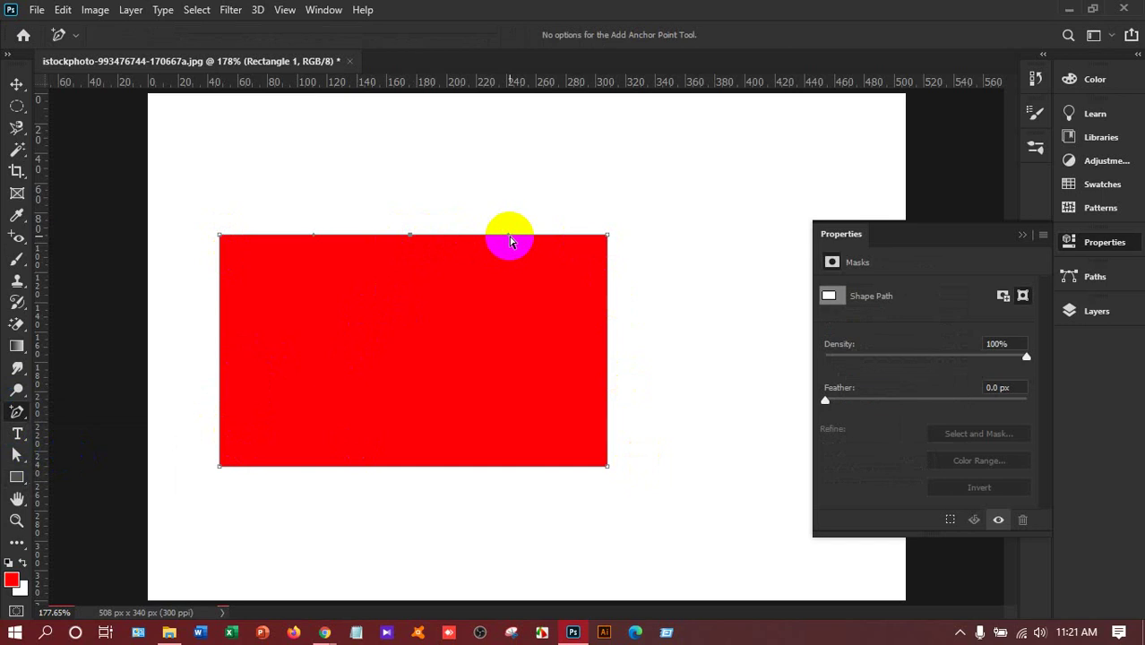
left_click_drag(510, 238, 502, 149)
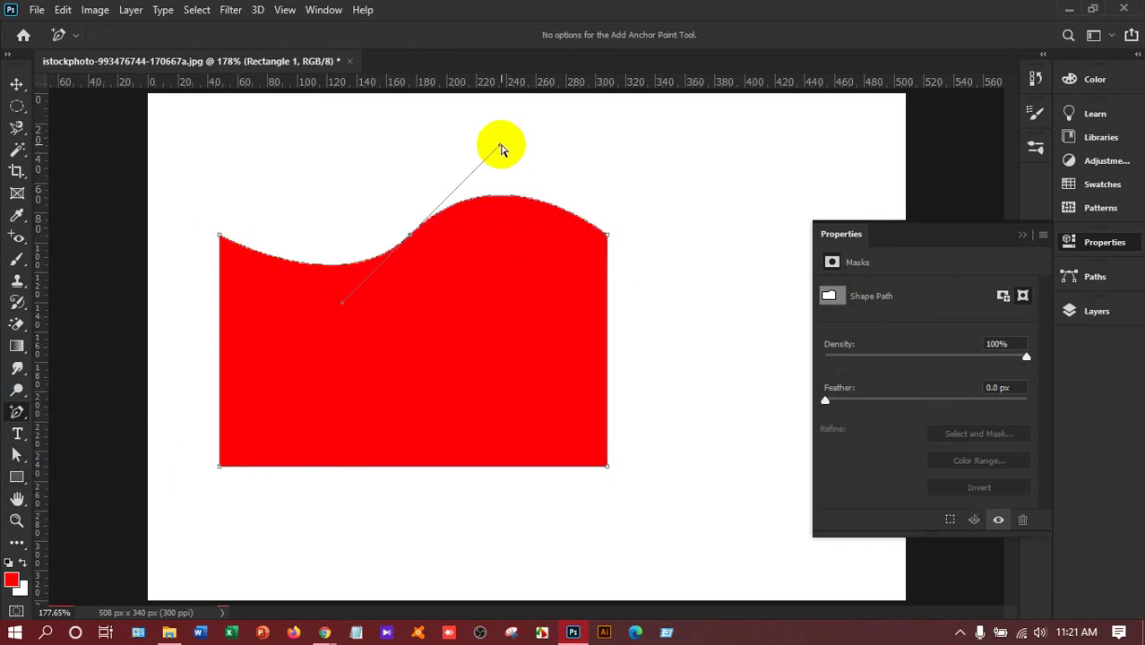
right_click(18, 412)
left_click(63, 459)
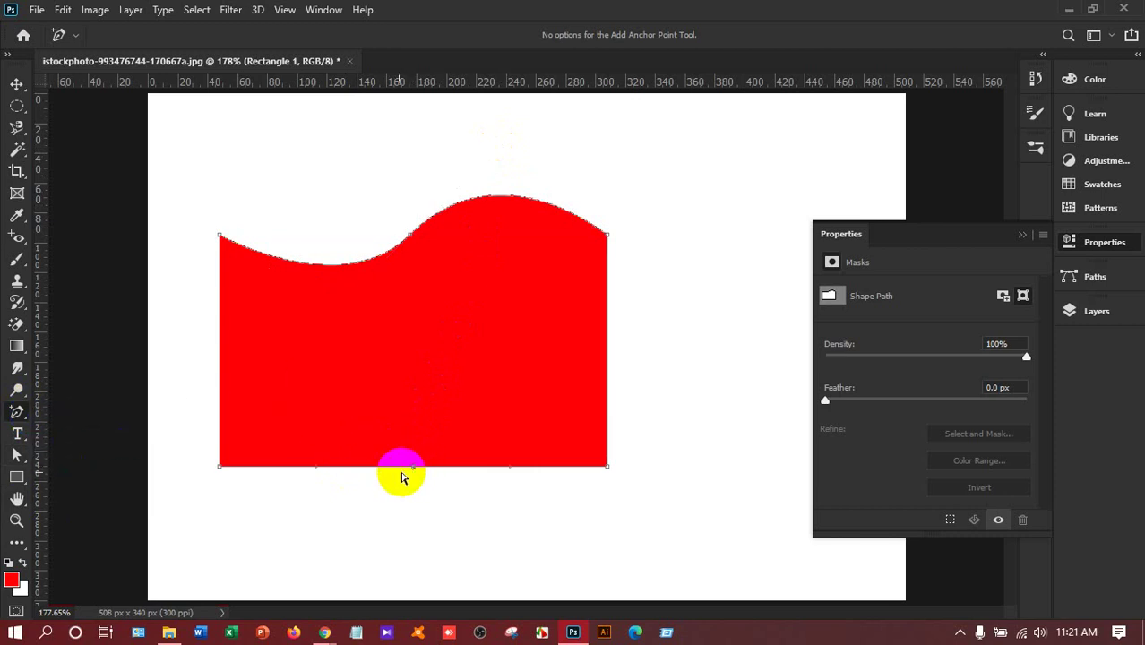
left_click_drag(315, 471, 349, 538)
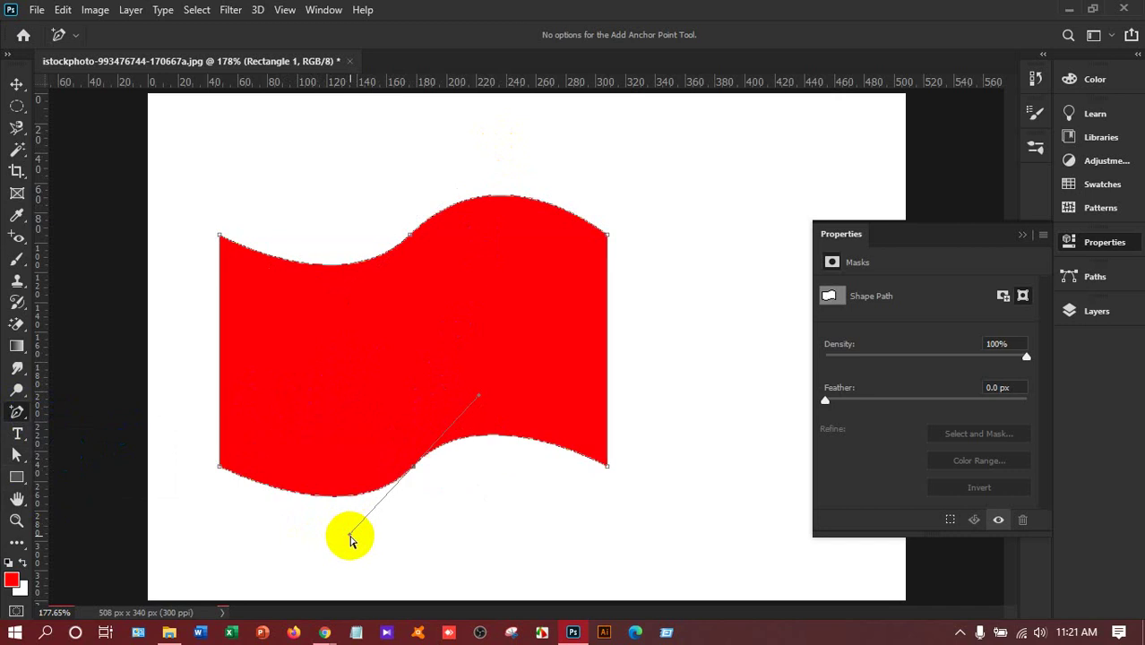
Step: Move the wavy red shape diagonally up and to the right on the canvas
left_click(17, 84)
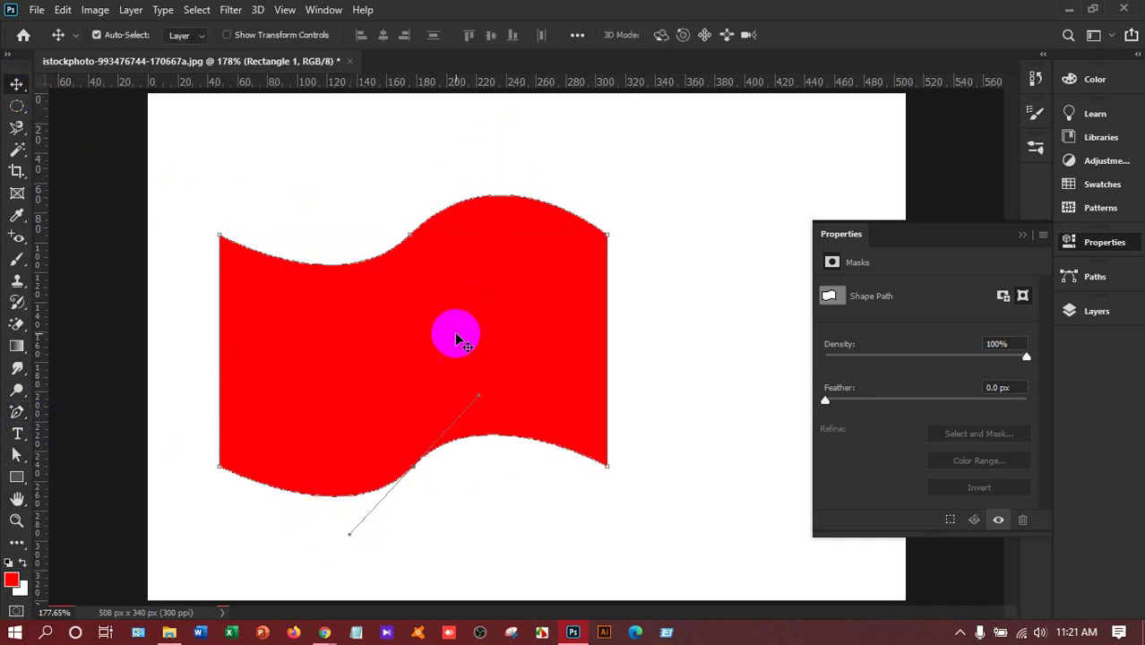
left_click_drag(457, 341, 573, 274)
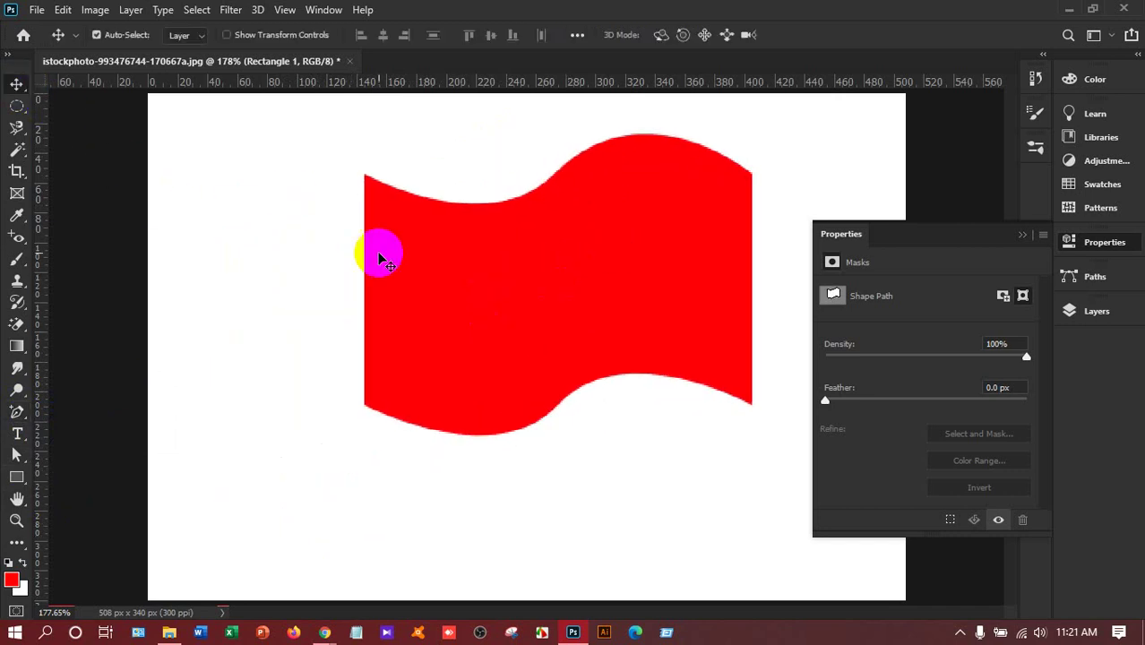
Step: Remove the top-left, top-right and bottom-right corner anchor points from the wavy shape with the Delete Anchor Point tool
left_click(17, 411)
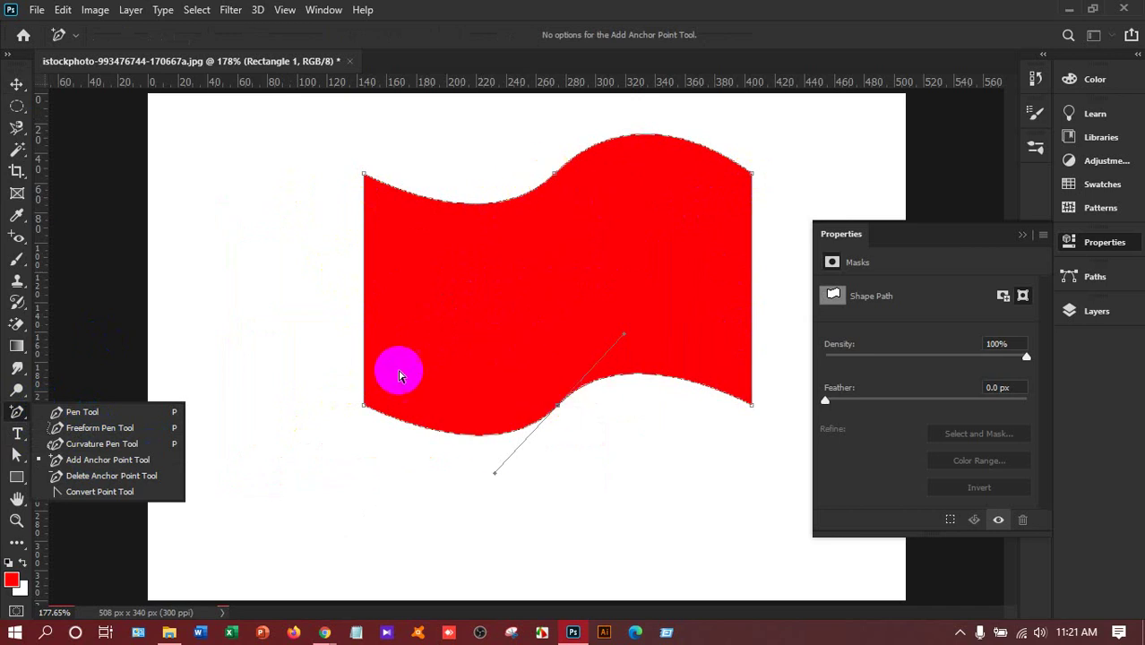
left_click(99, 476)
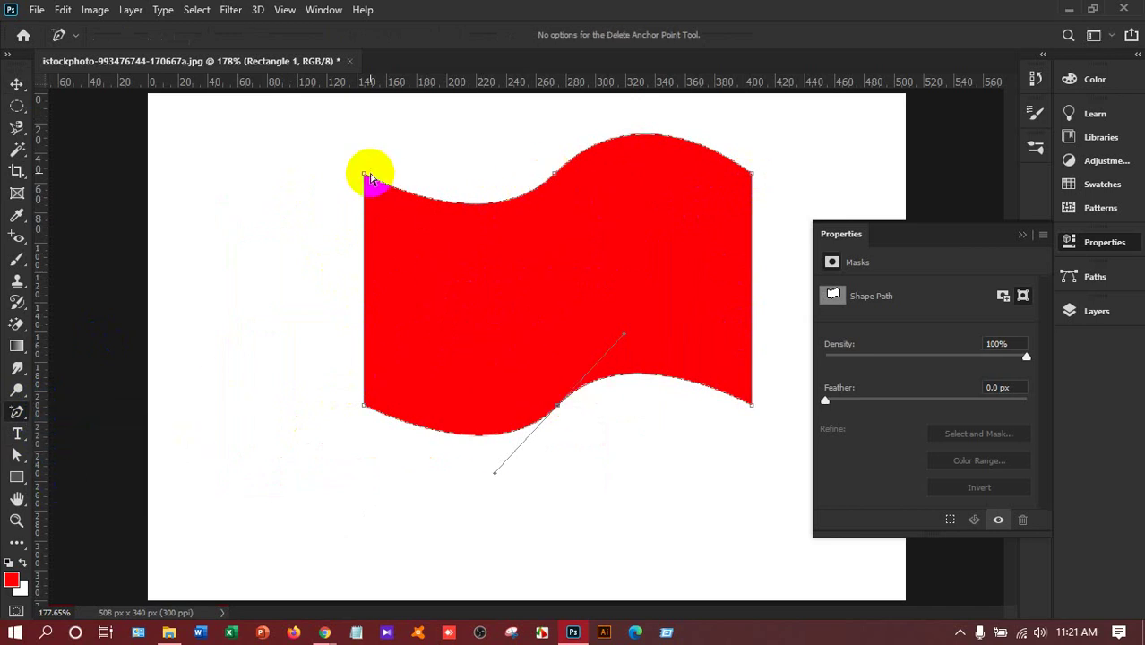
left_click(365, 174)
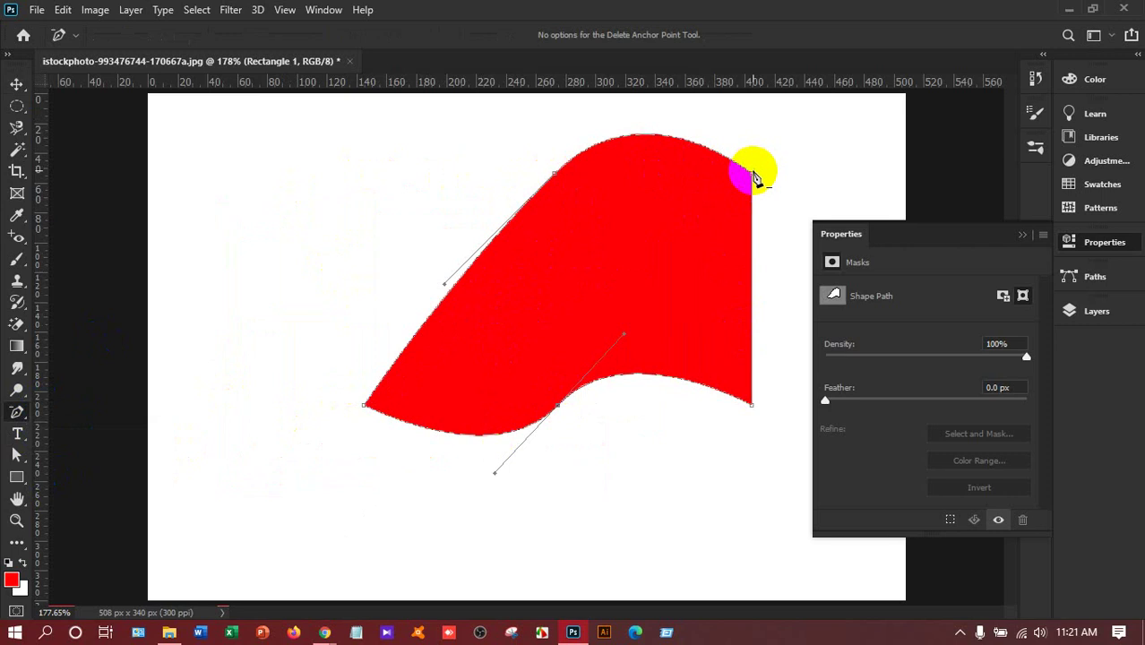
left_click(751, 174)
left_click(751, 405)
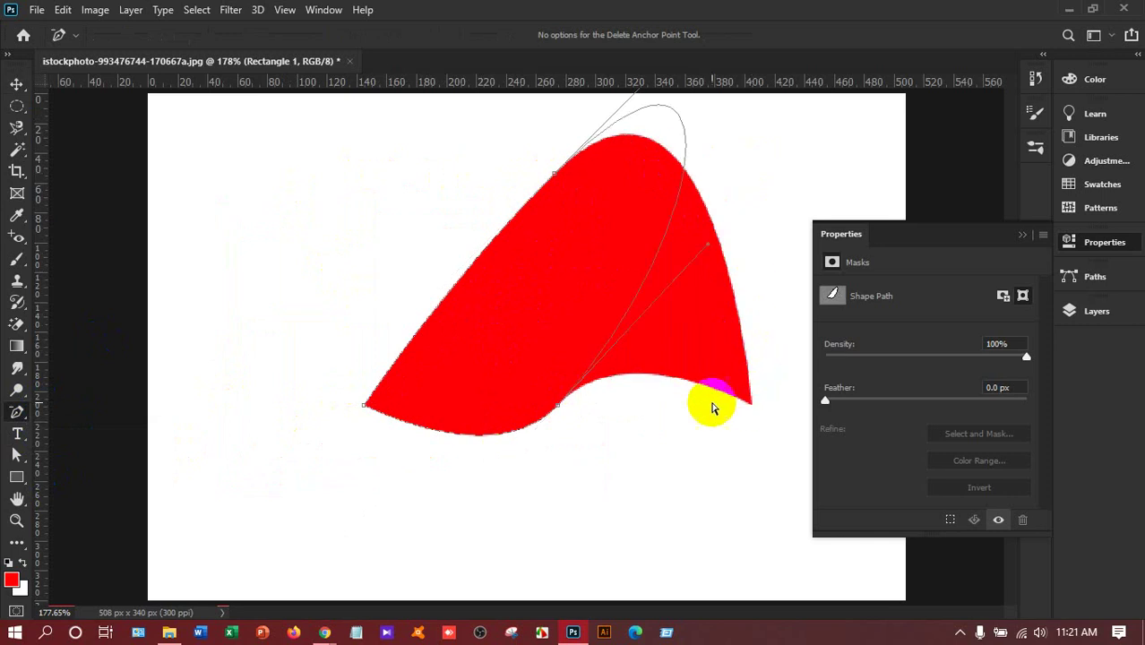
Step: Remove the bottom-middle and bottom-left anchor points from the red shape with the Delete Anchor Point tool
left_click(557, 409)
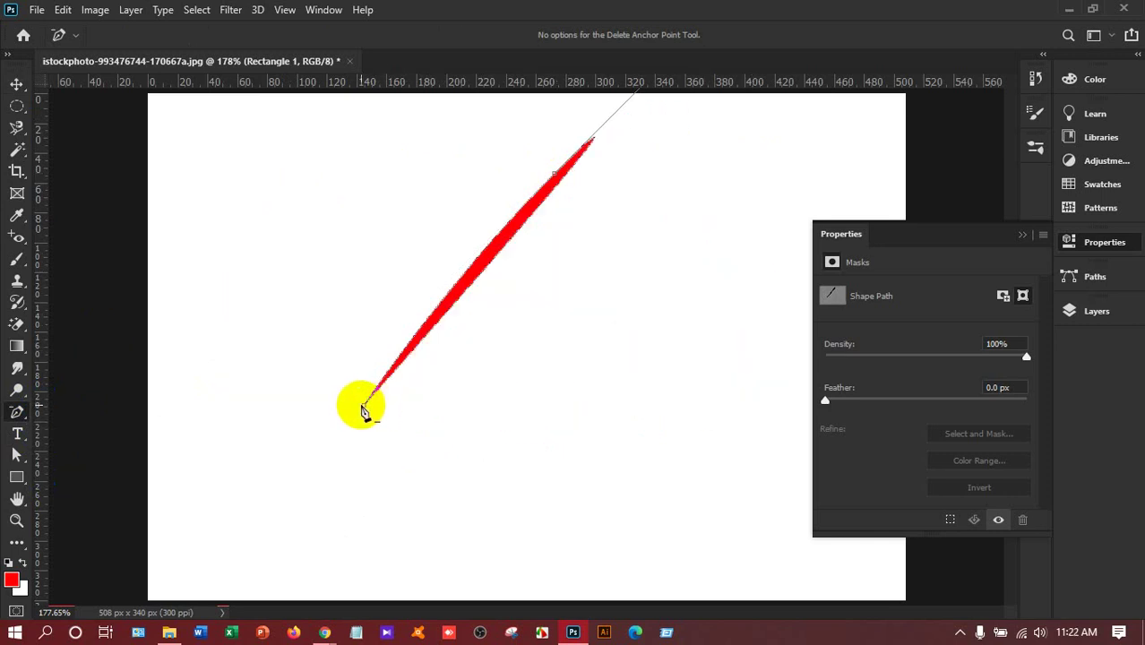
left_click(365, 410)
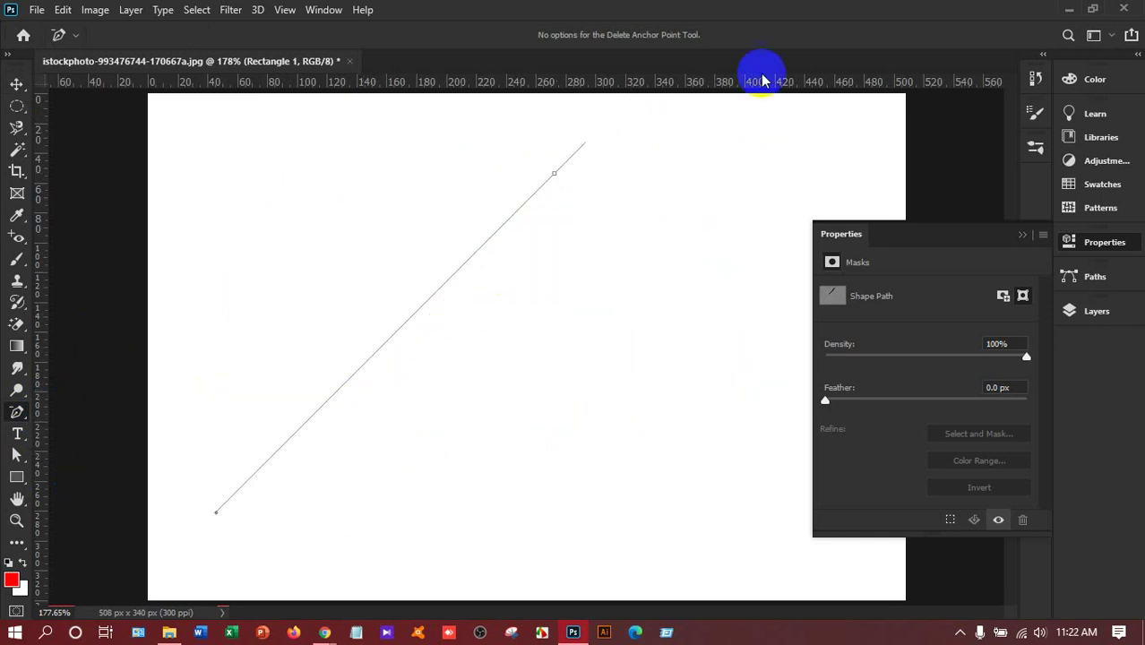
Step: Switch to the Move tool and remove the leftover Rectangle 1 shape from the white canvas
left_click(16, 417)
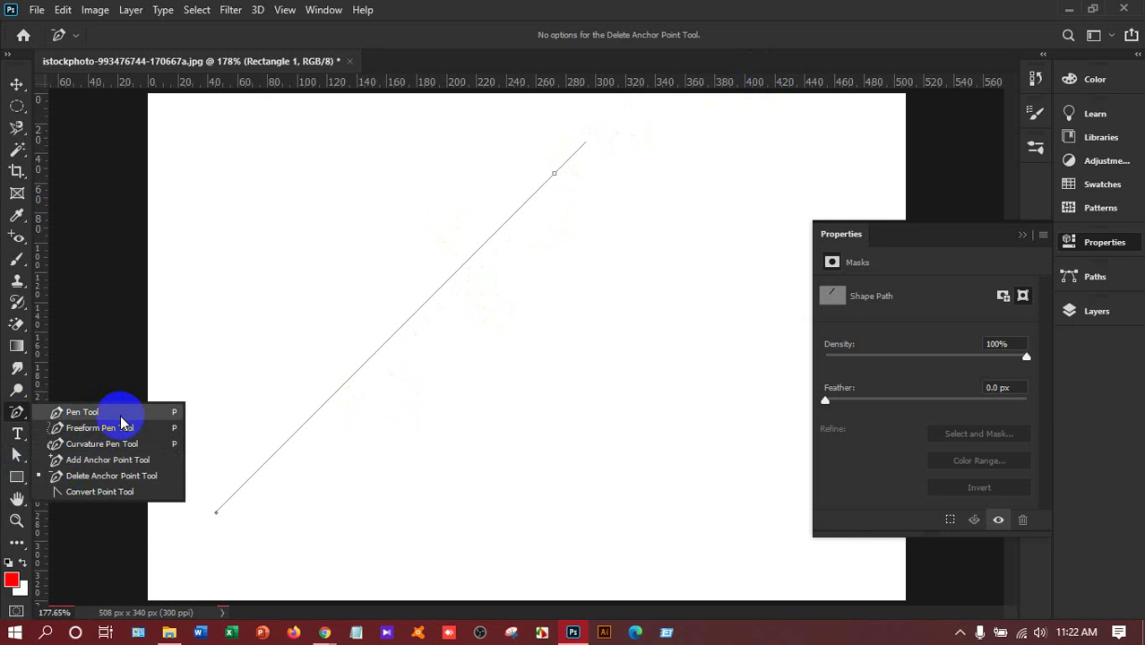
left_click(17, 83)
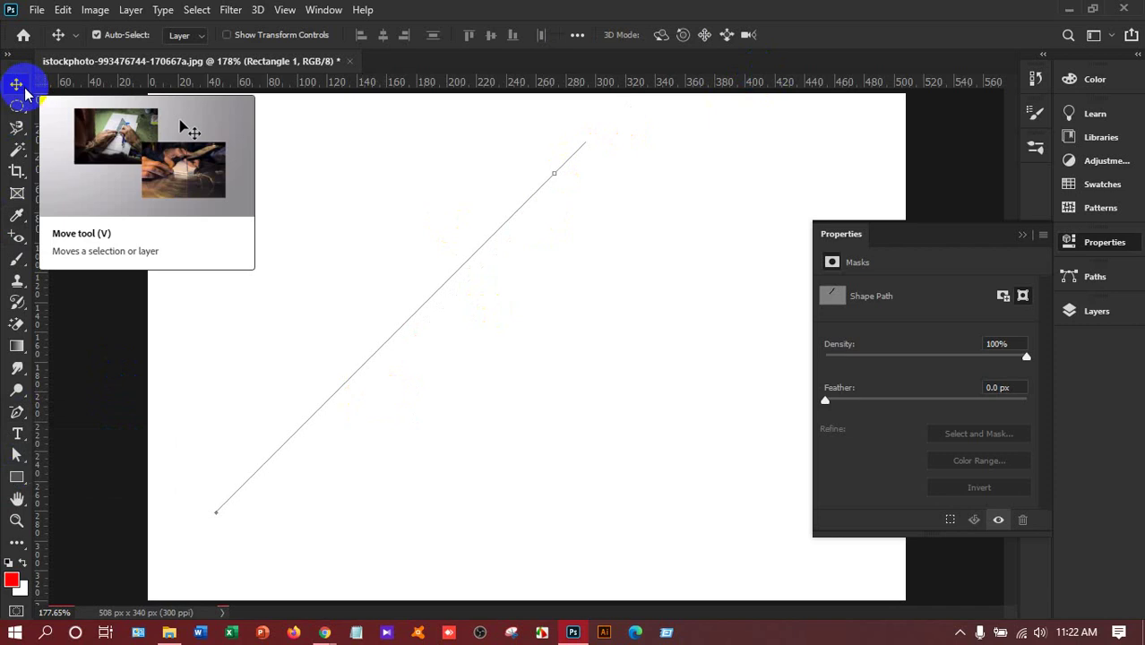
key("ctrl+z")
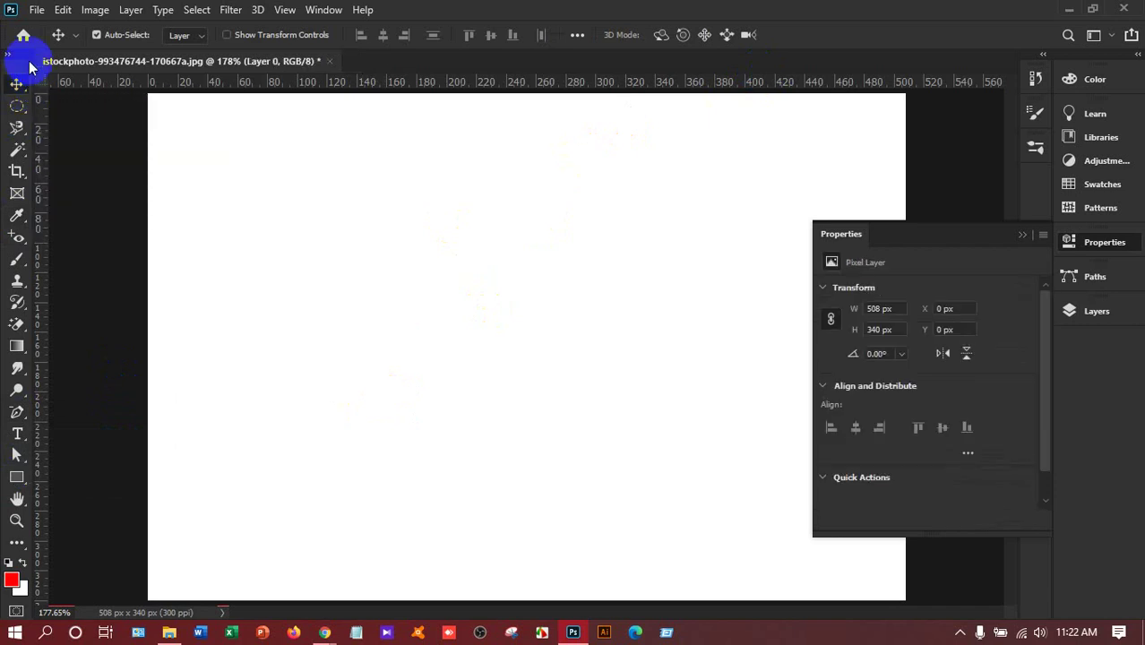
left_click(543, 633)
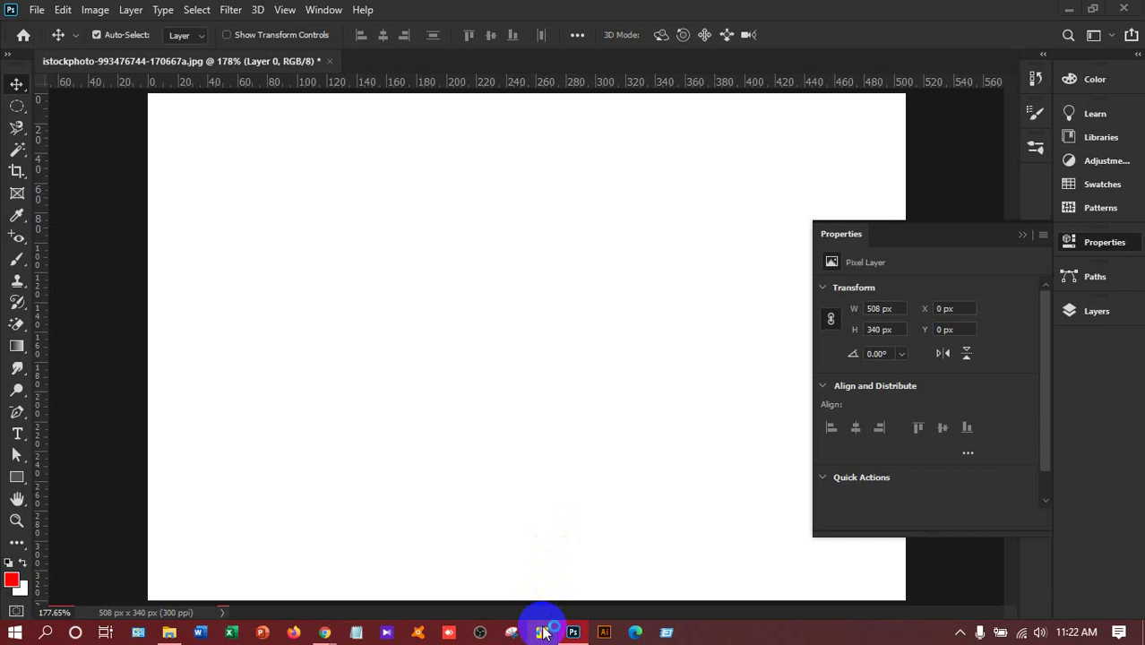